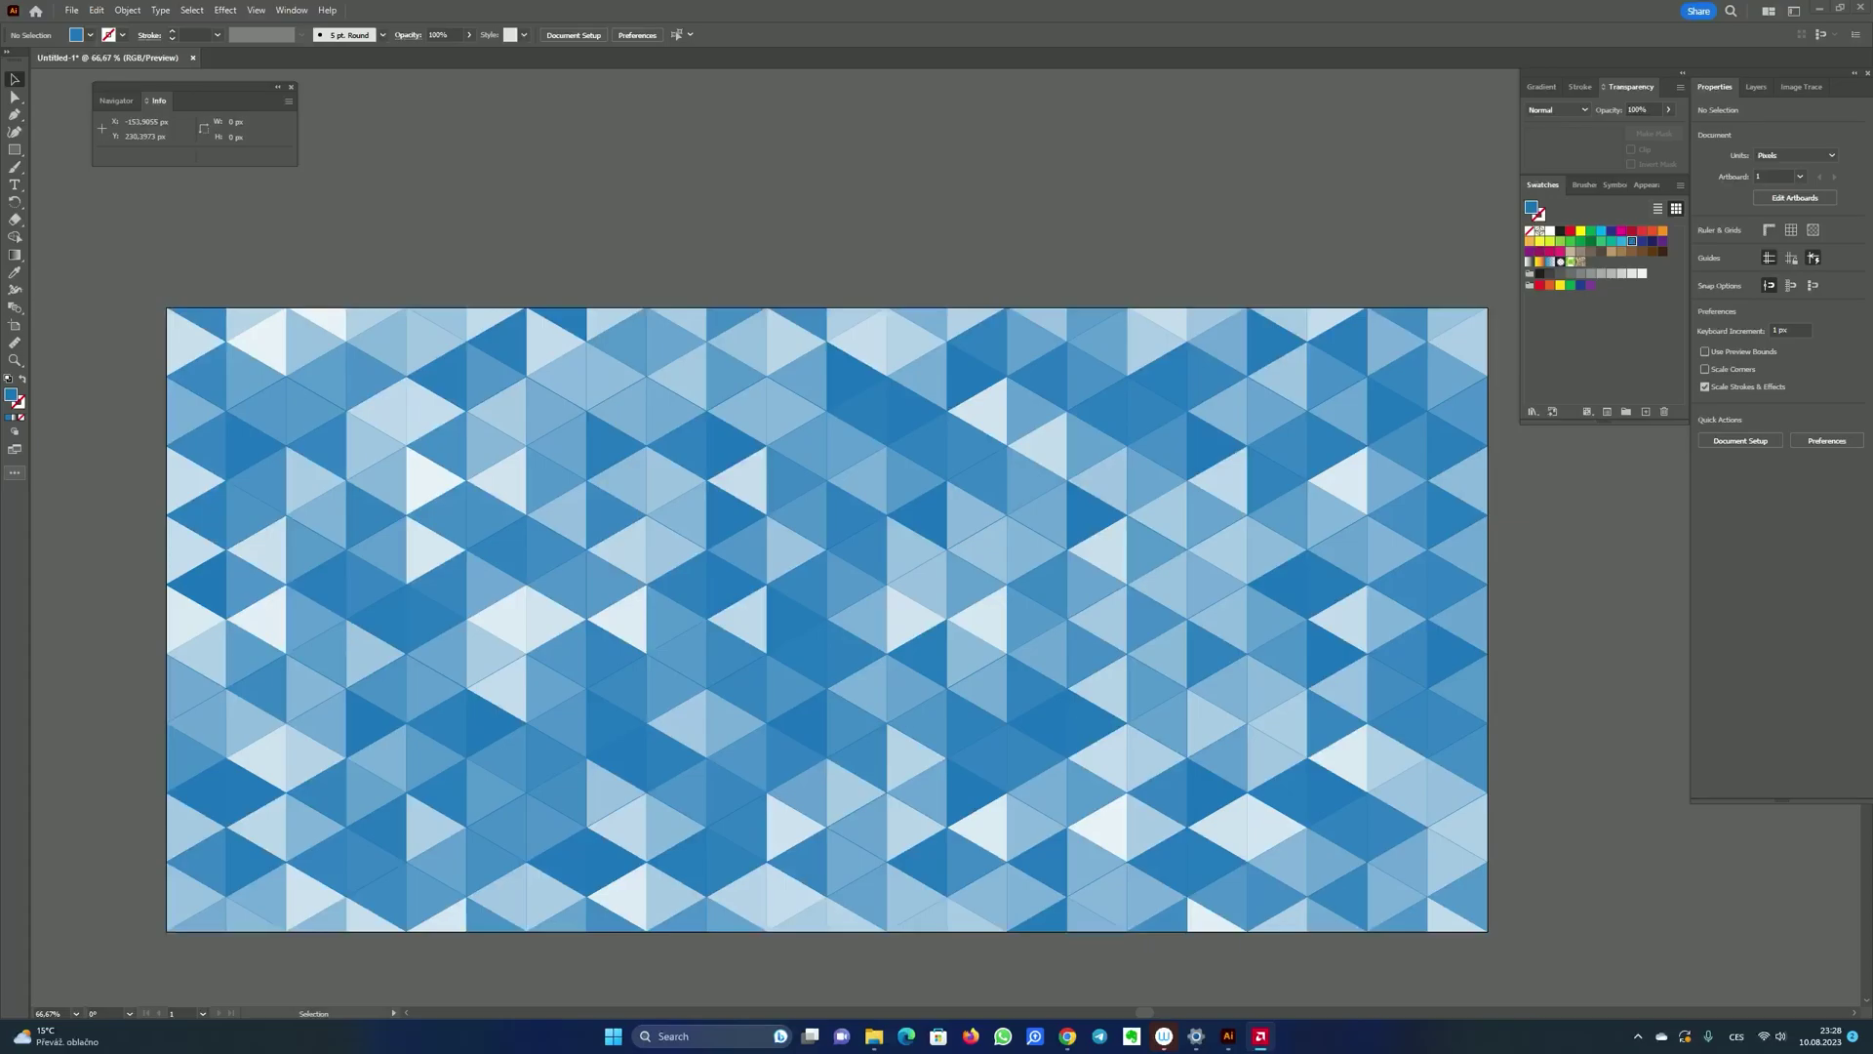
Step: Bring Chrome forward and maximize it on the illustrator-scripts repository page
click(1068, 1036)
double_click(770, 136)
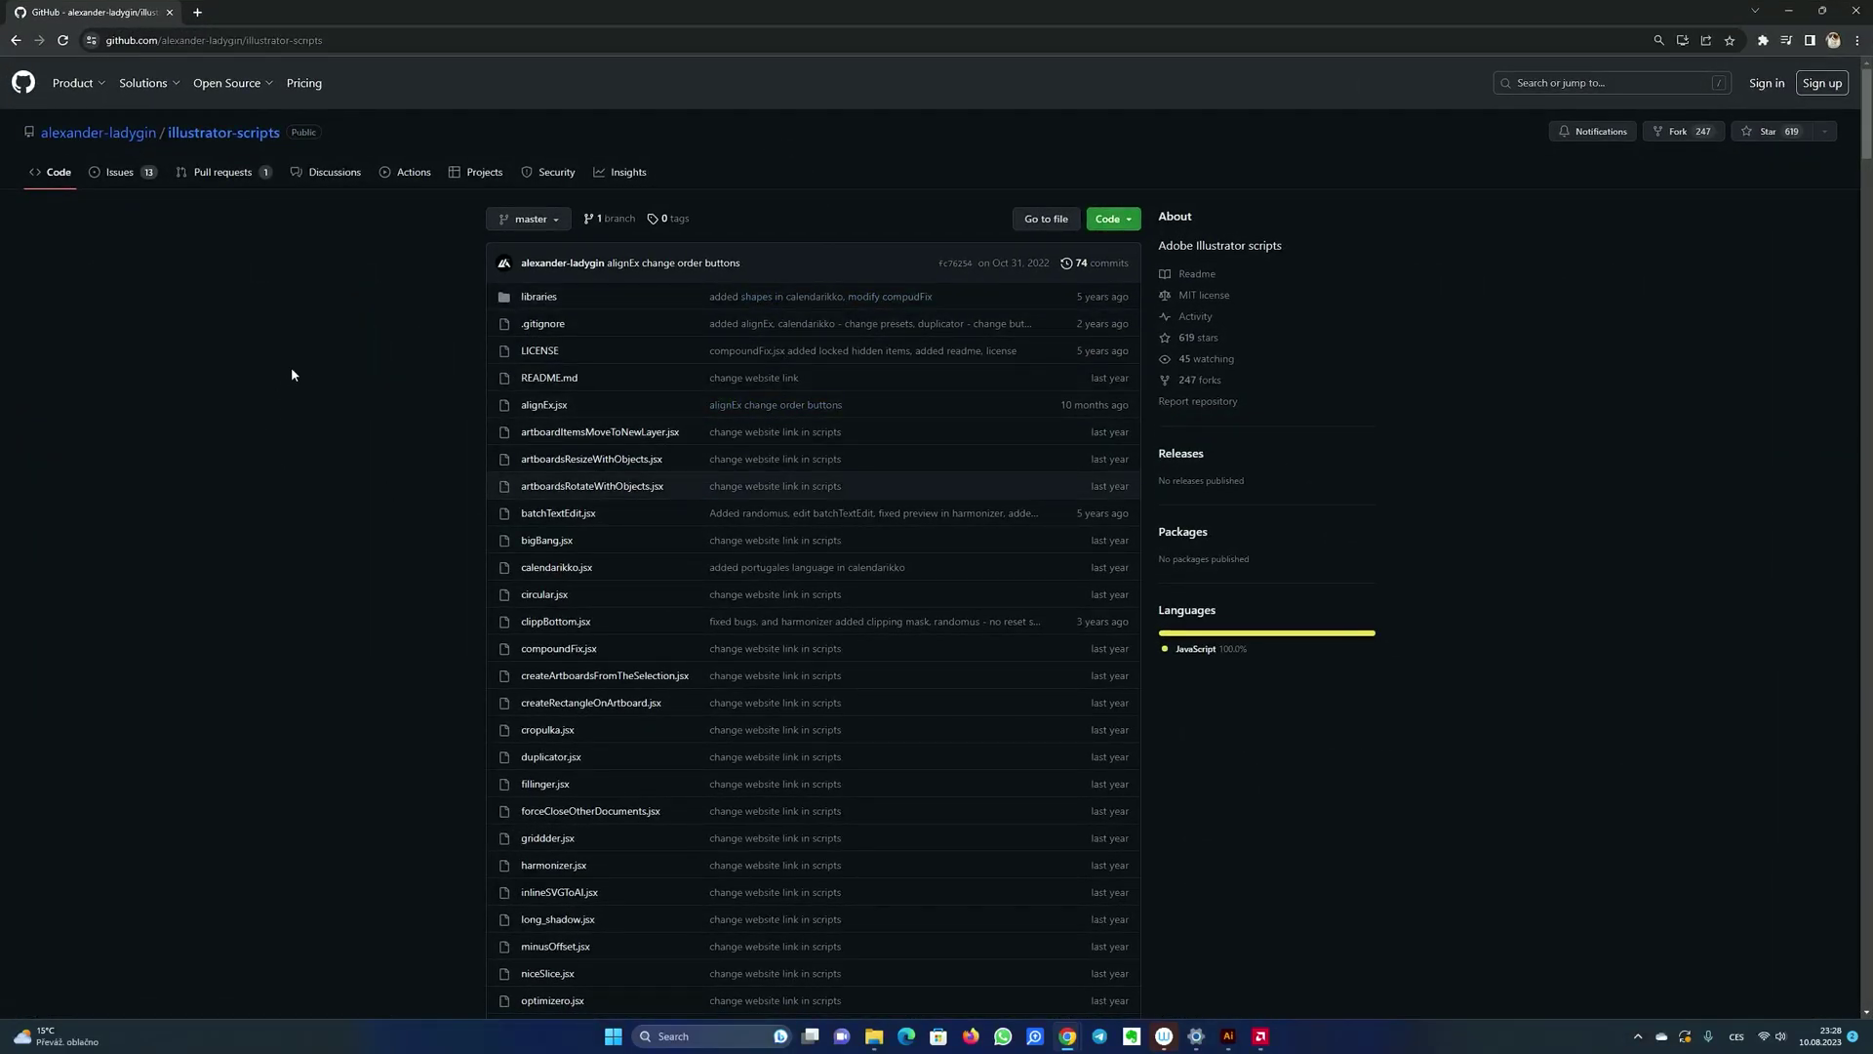
scroll(595, 558, down, 6)
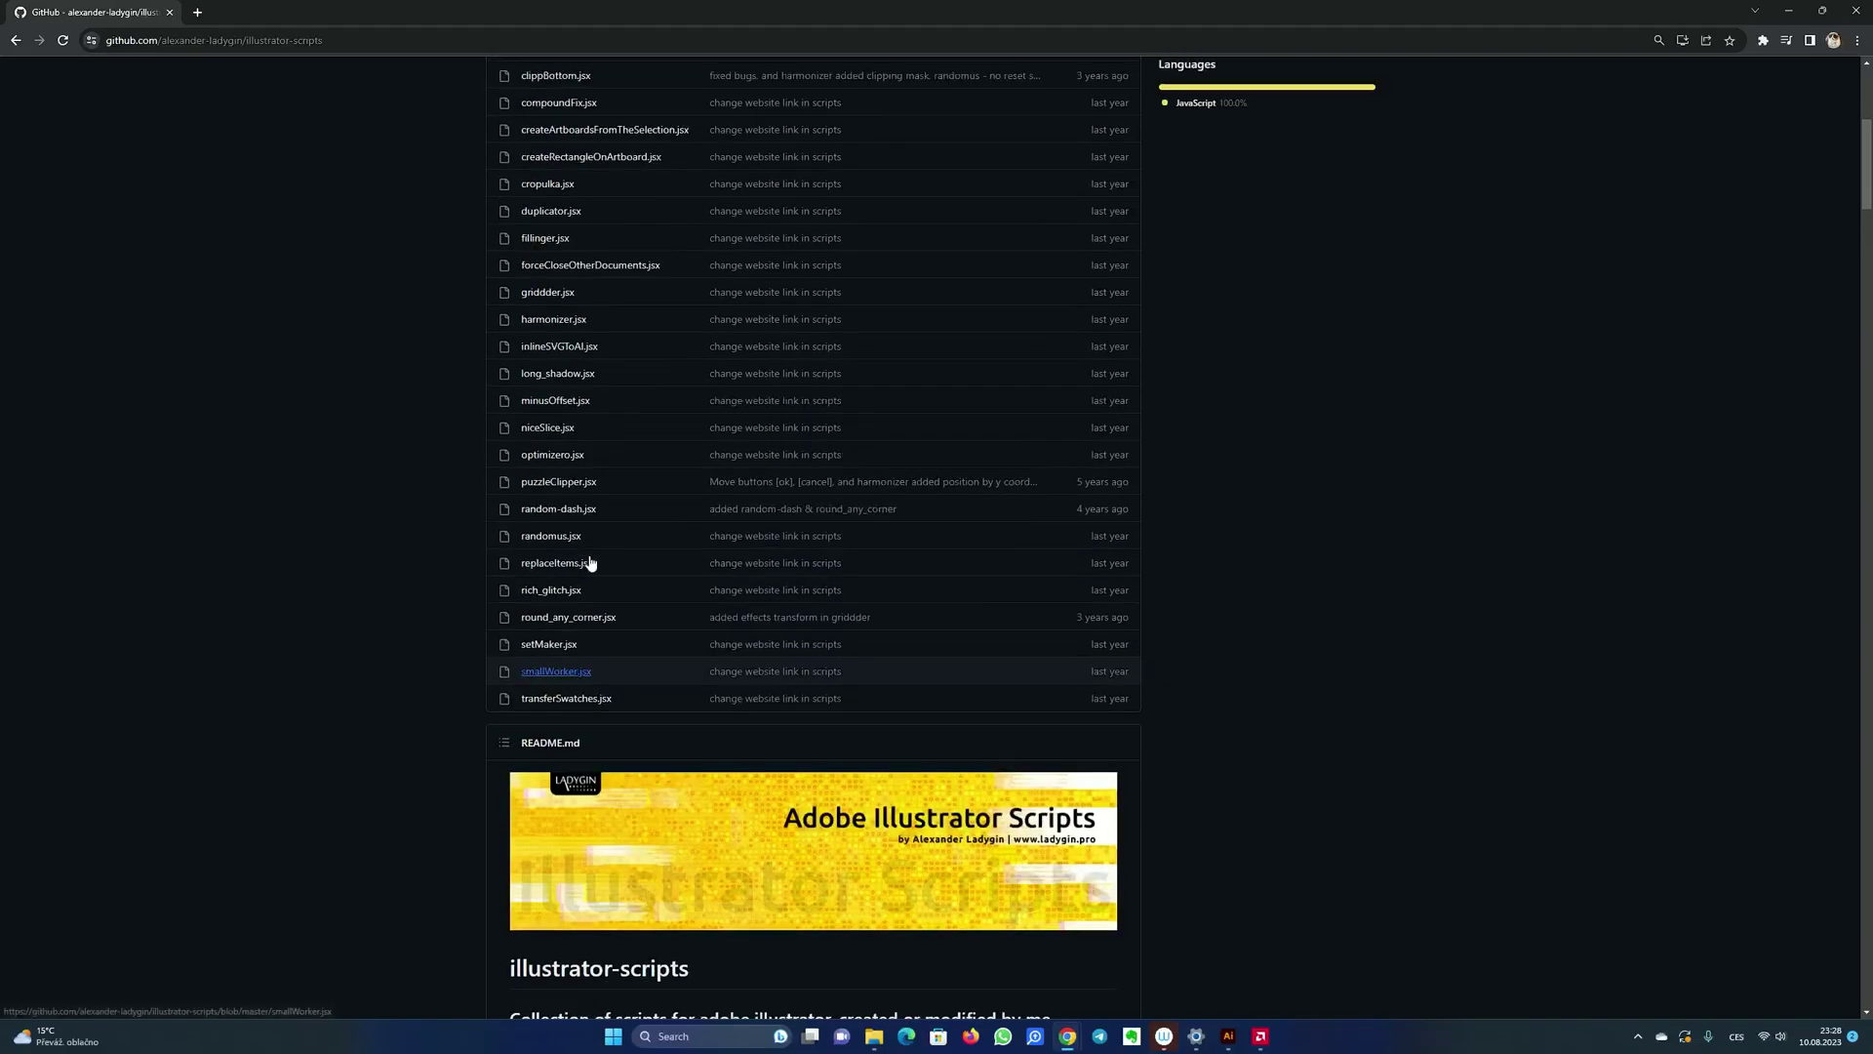
scroll(587, 552, up, 3)
scroll(588, 552, up, 3)
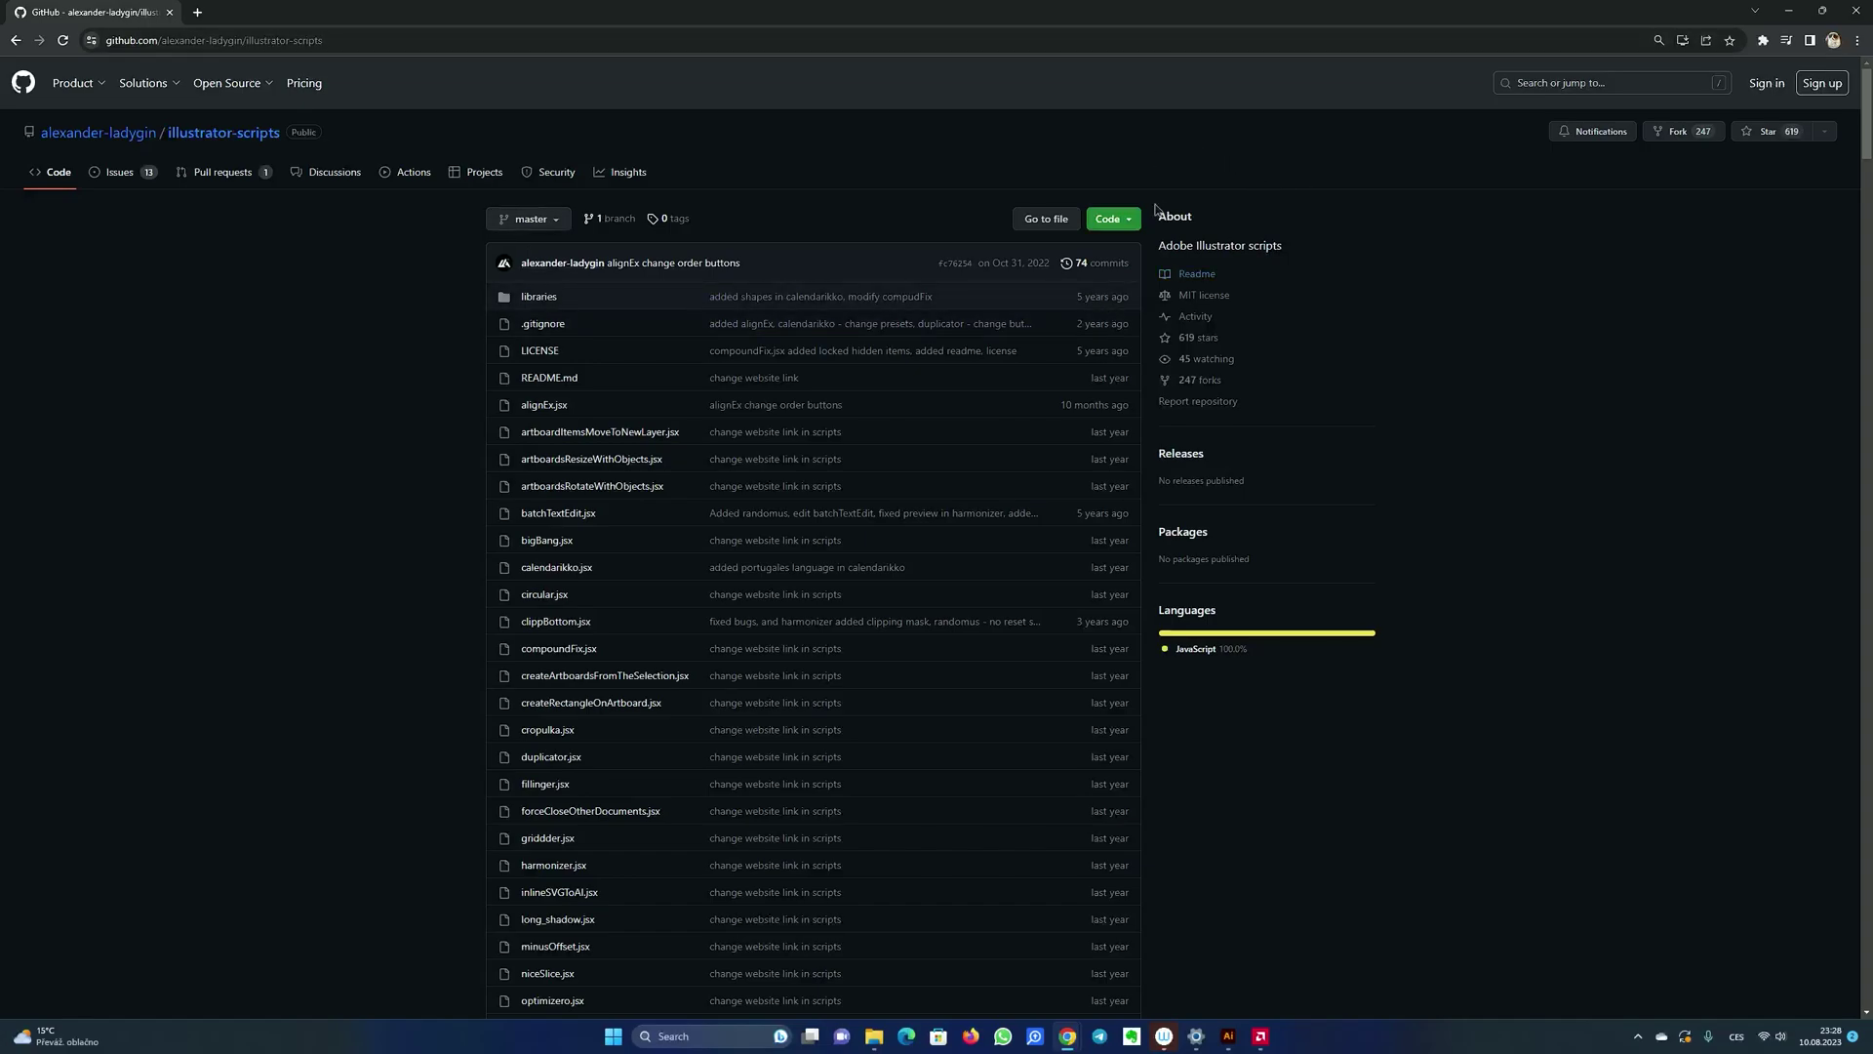
Step: Check the Code dropdown's Download ZIP option, then bring up Illustrator's Scripts folder
click(1129, 222)
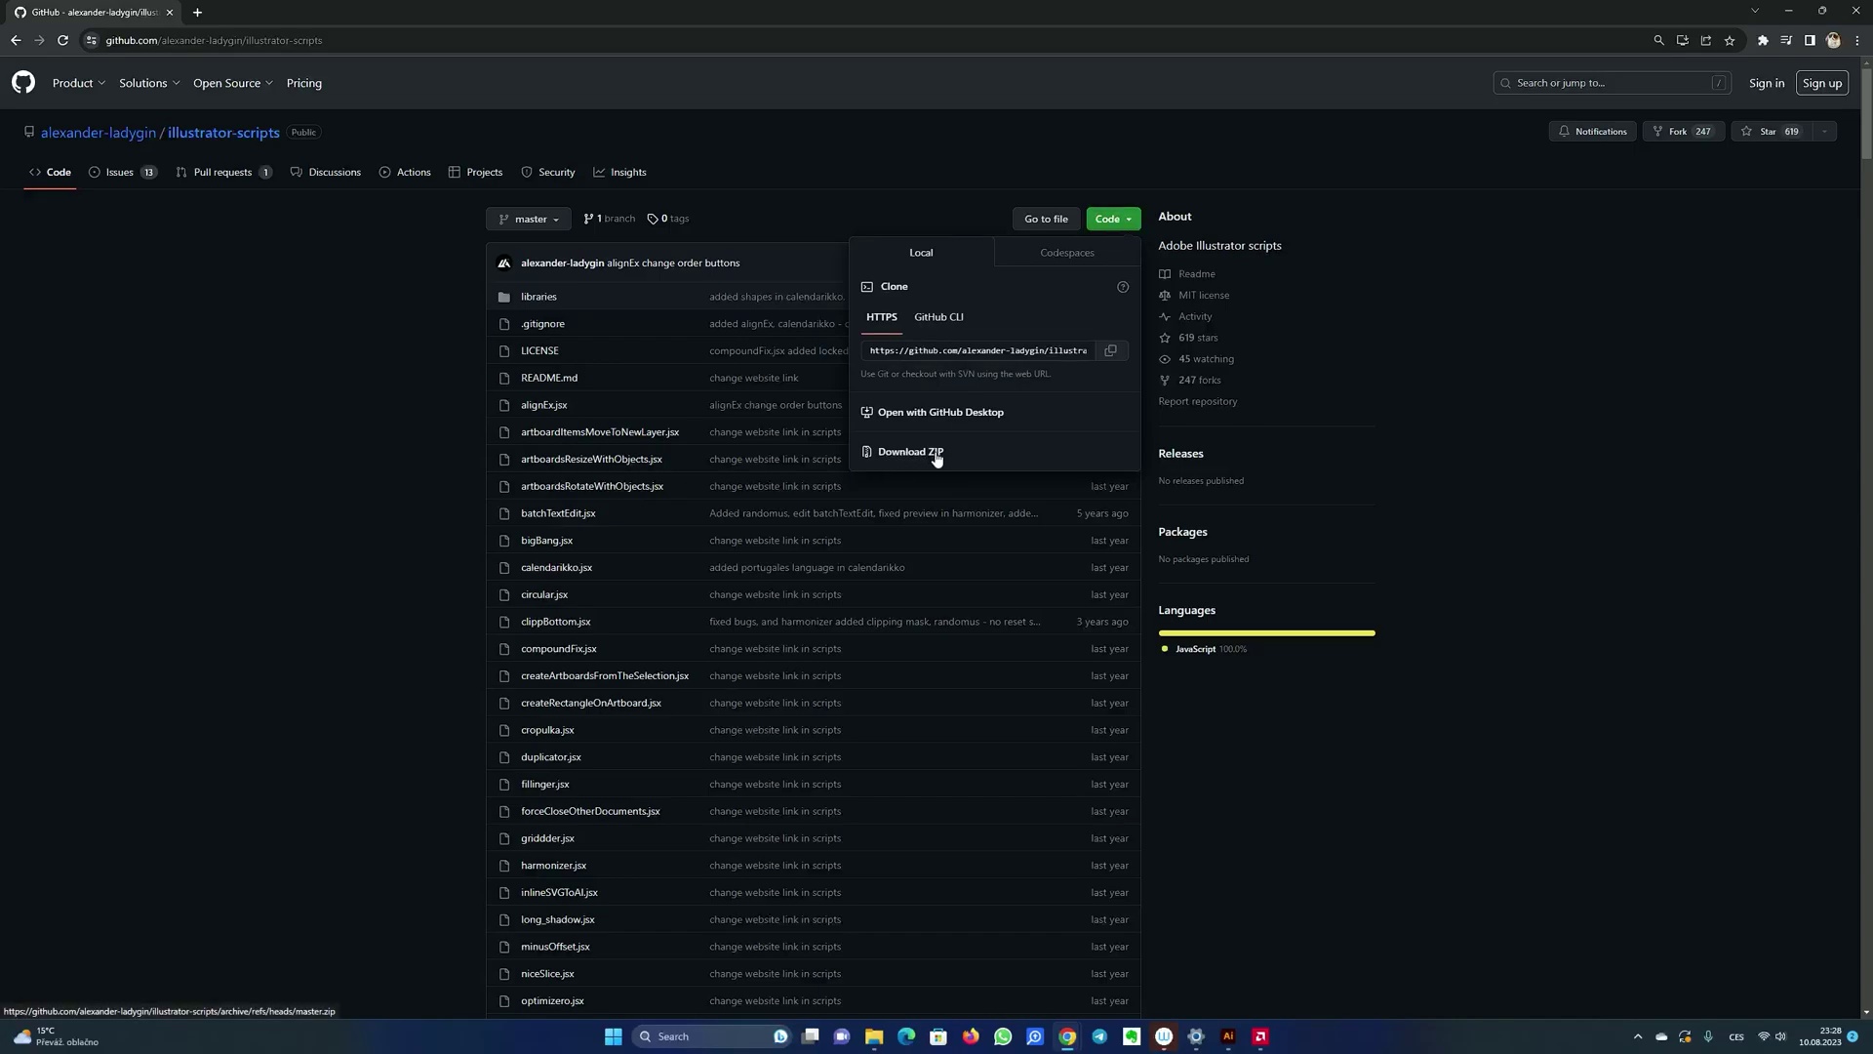
click(150, 507)
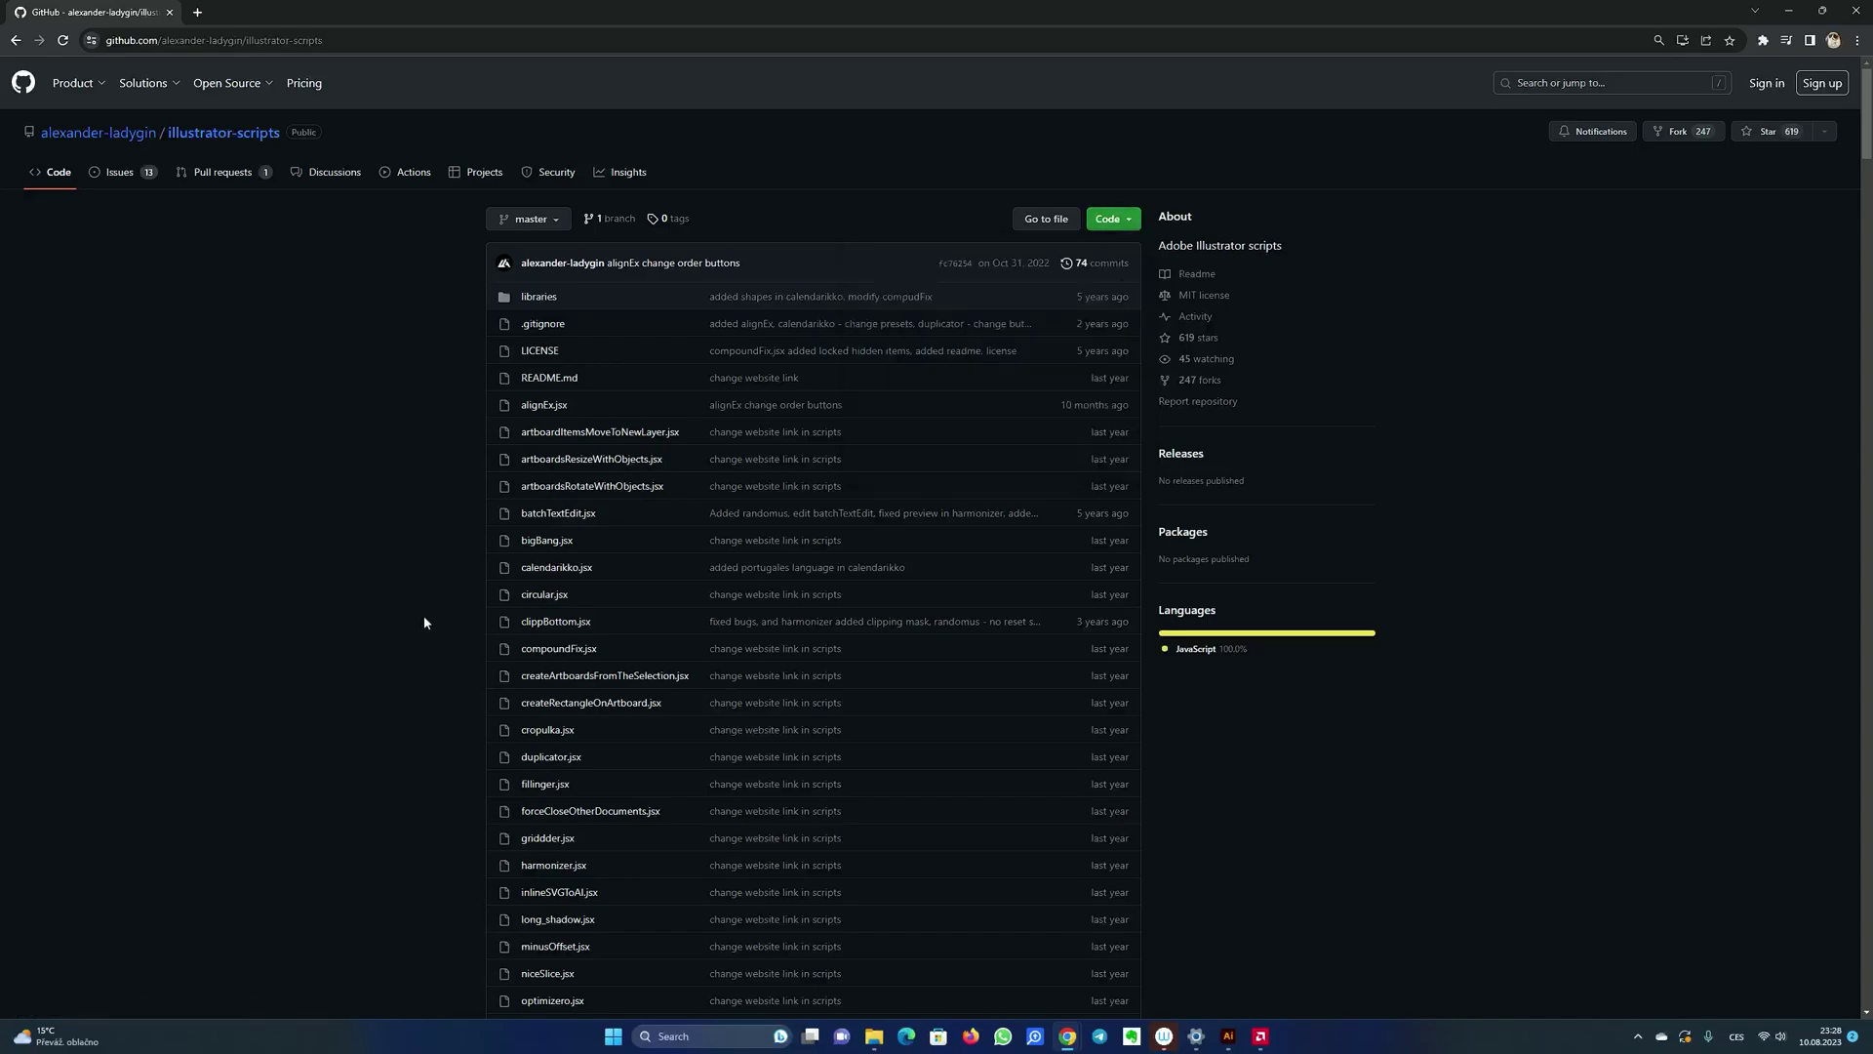
click(874, 1040)
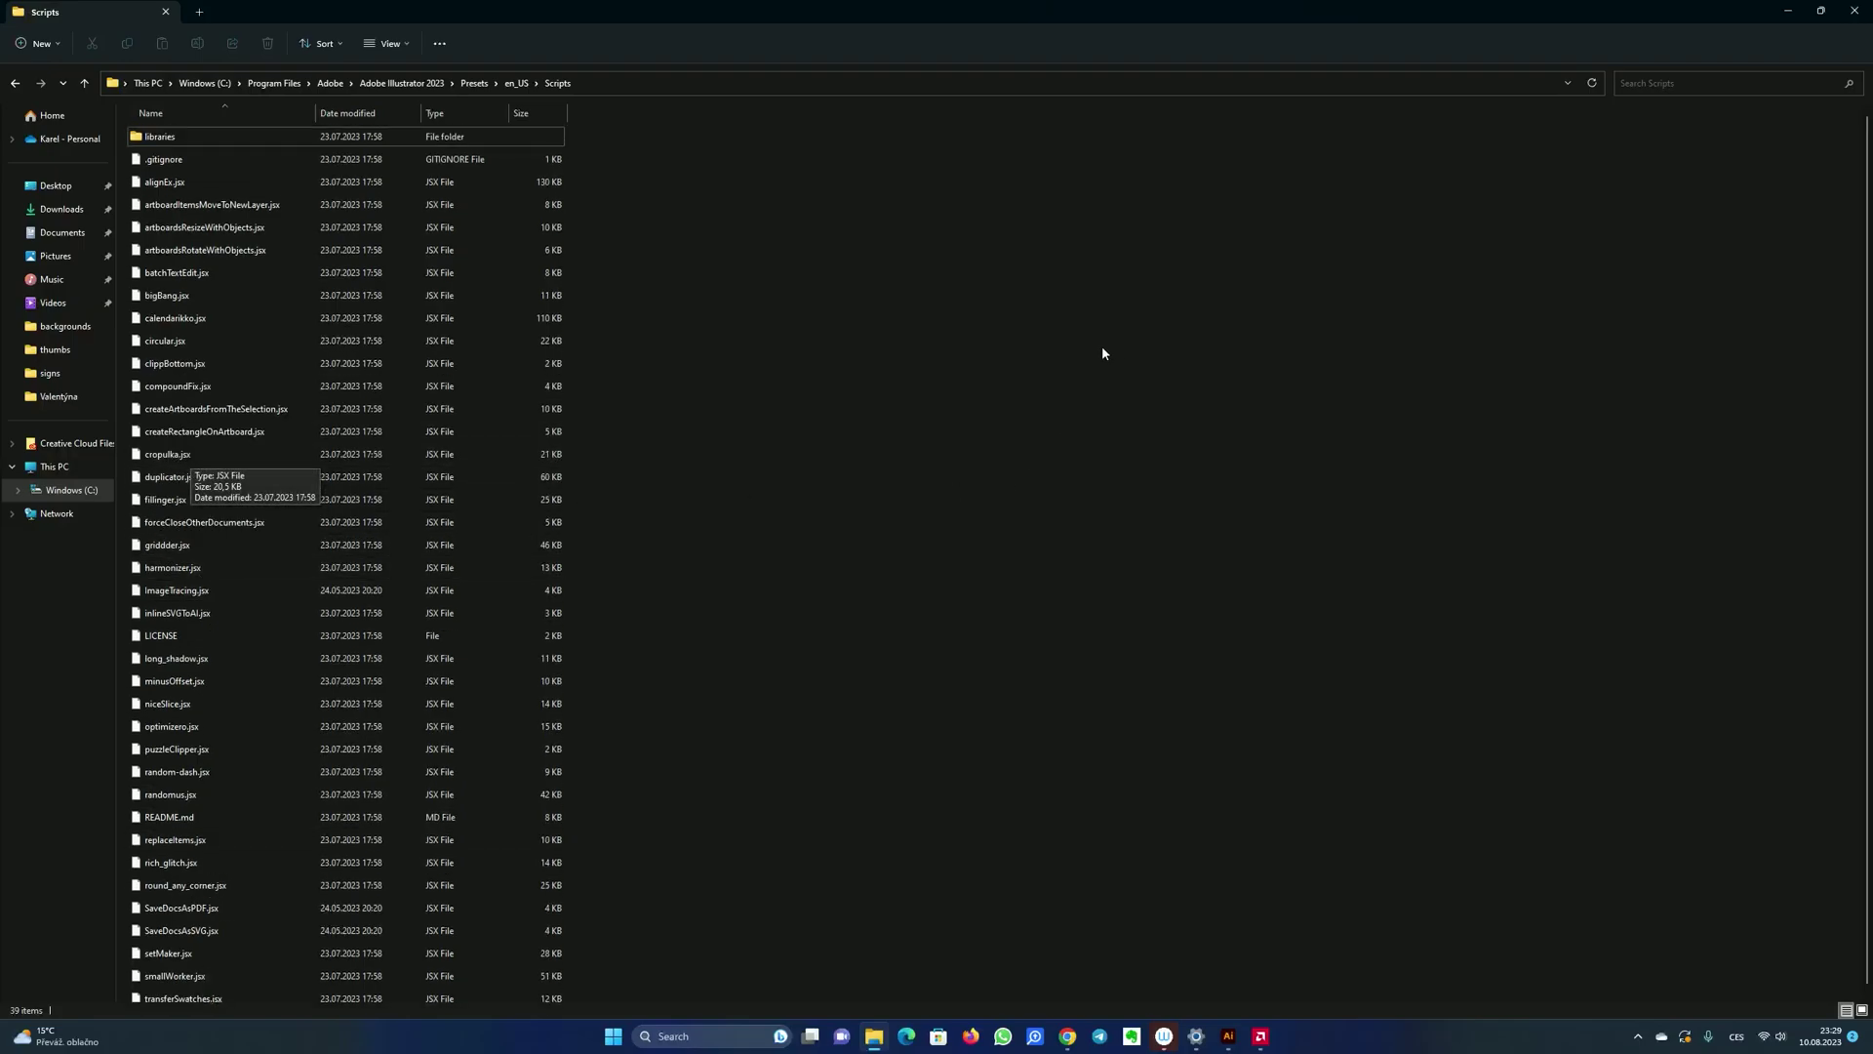
click(1786, 11)
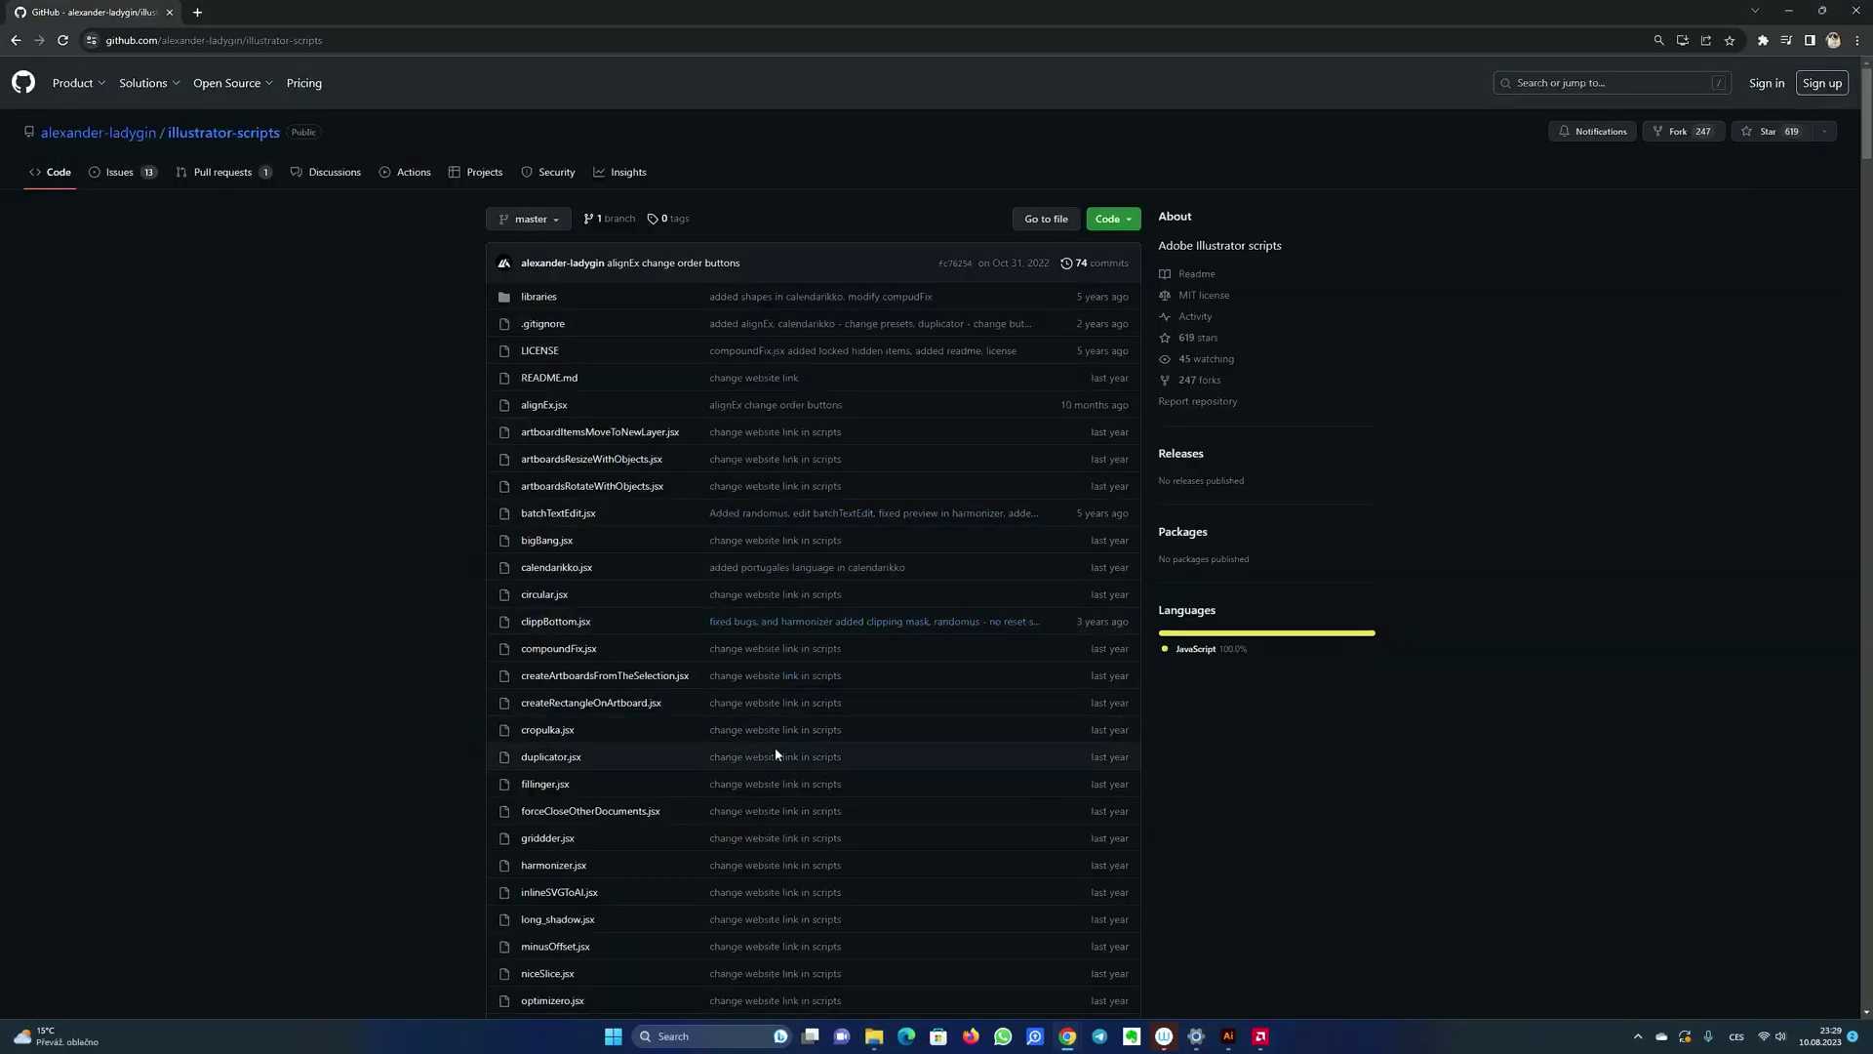
click(1228, 1036)
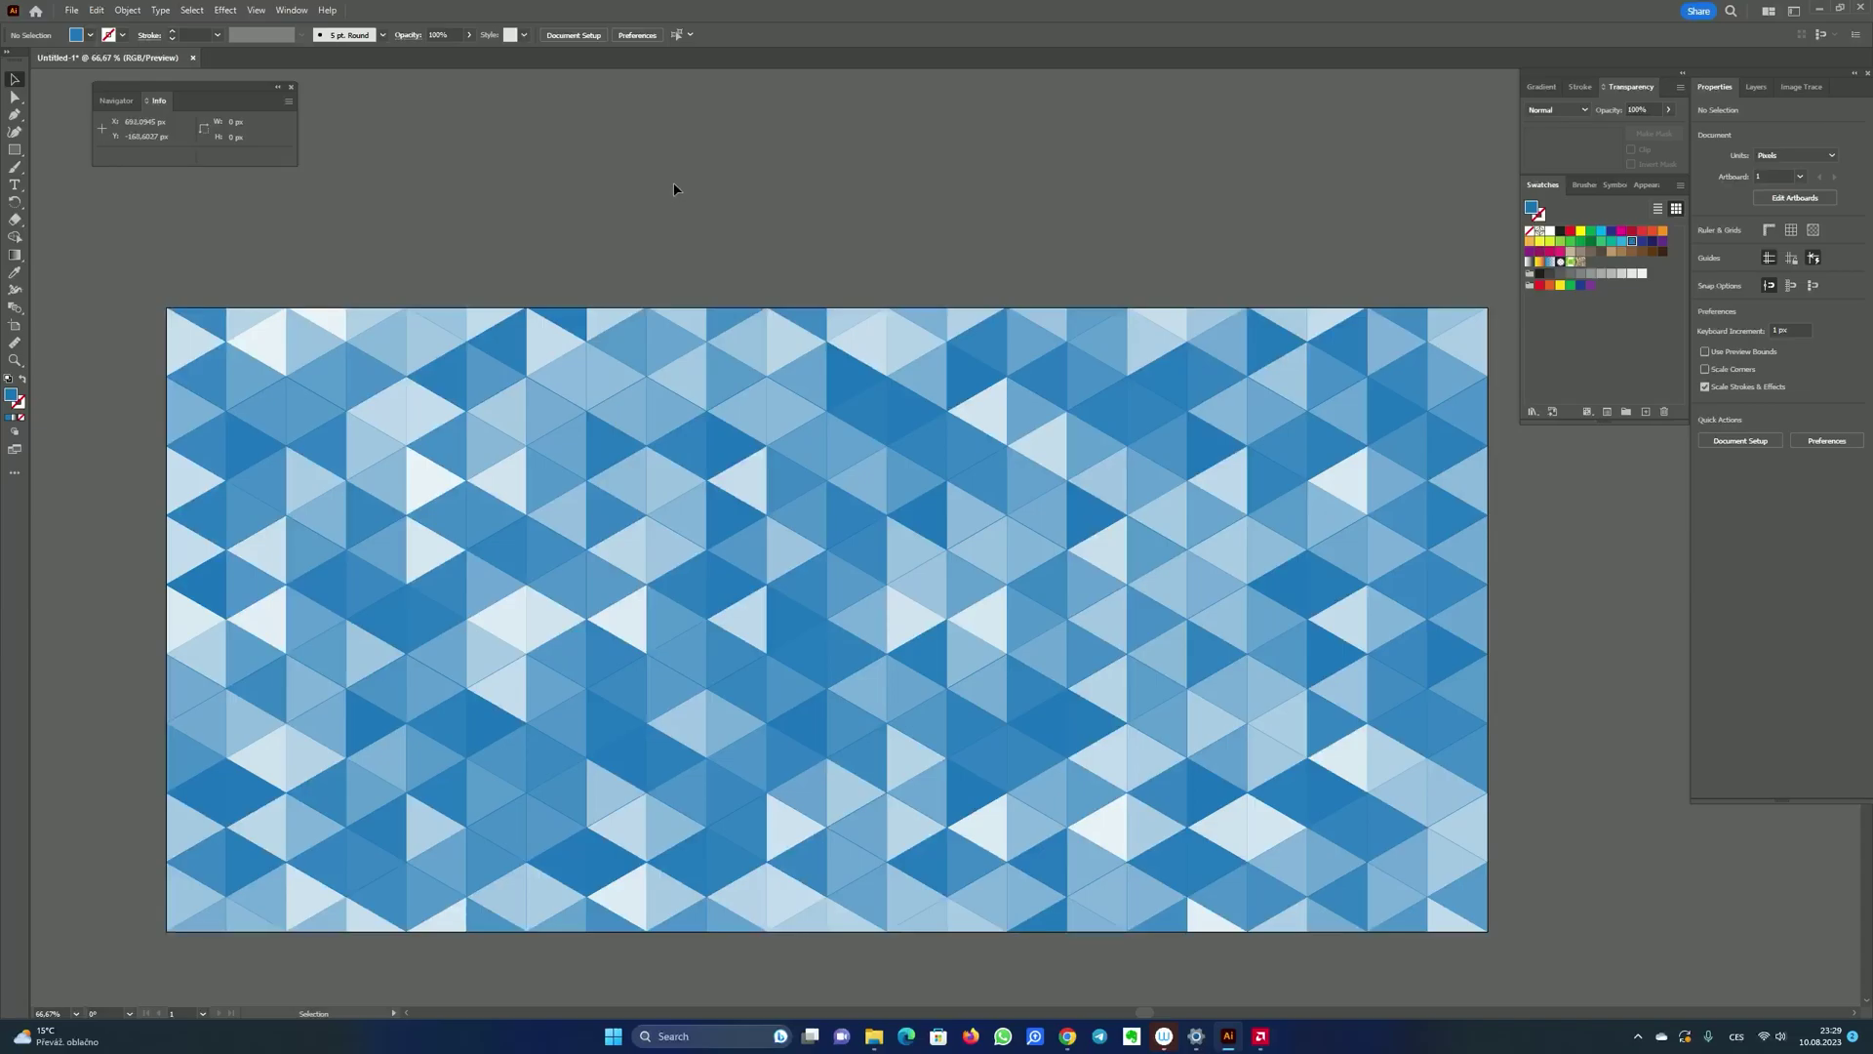
Step: Look through the installed scripts under File > Scripts, then close the list and reopen the File menu
click(72, 11)
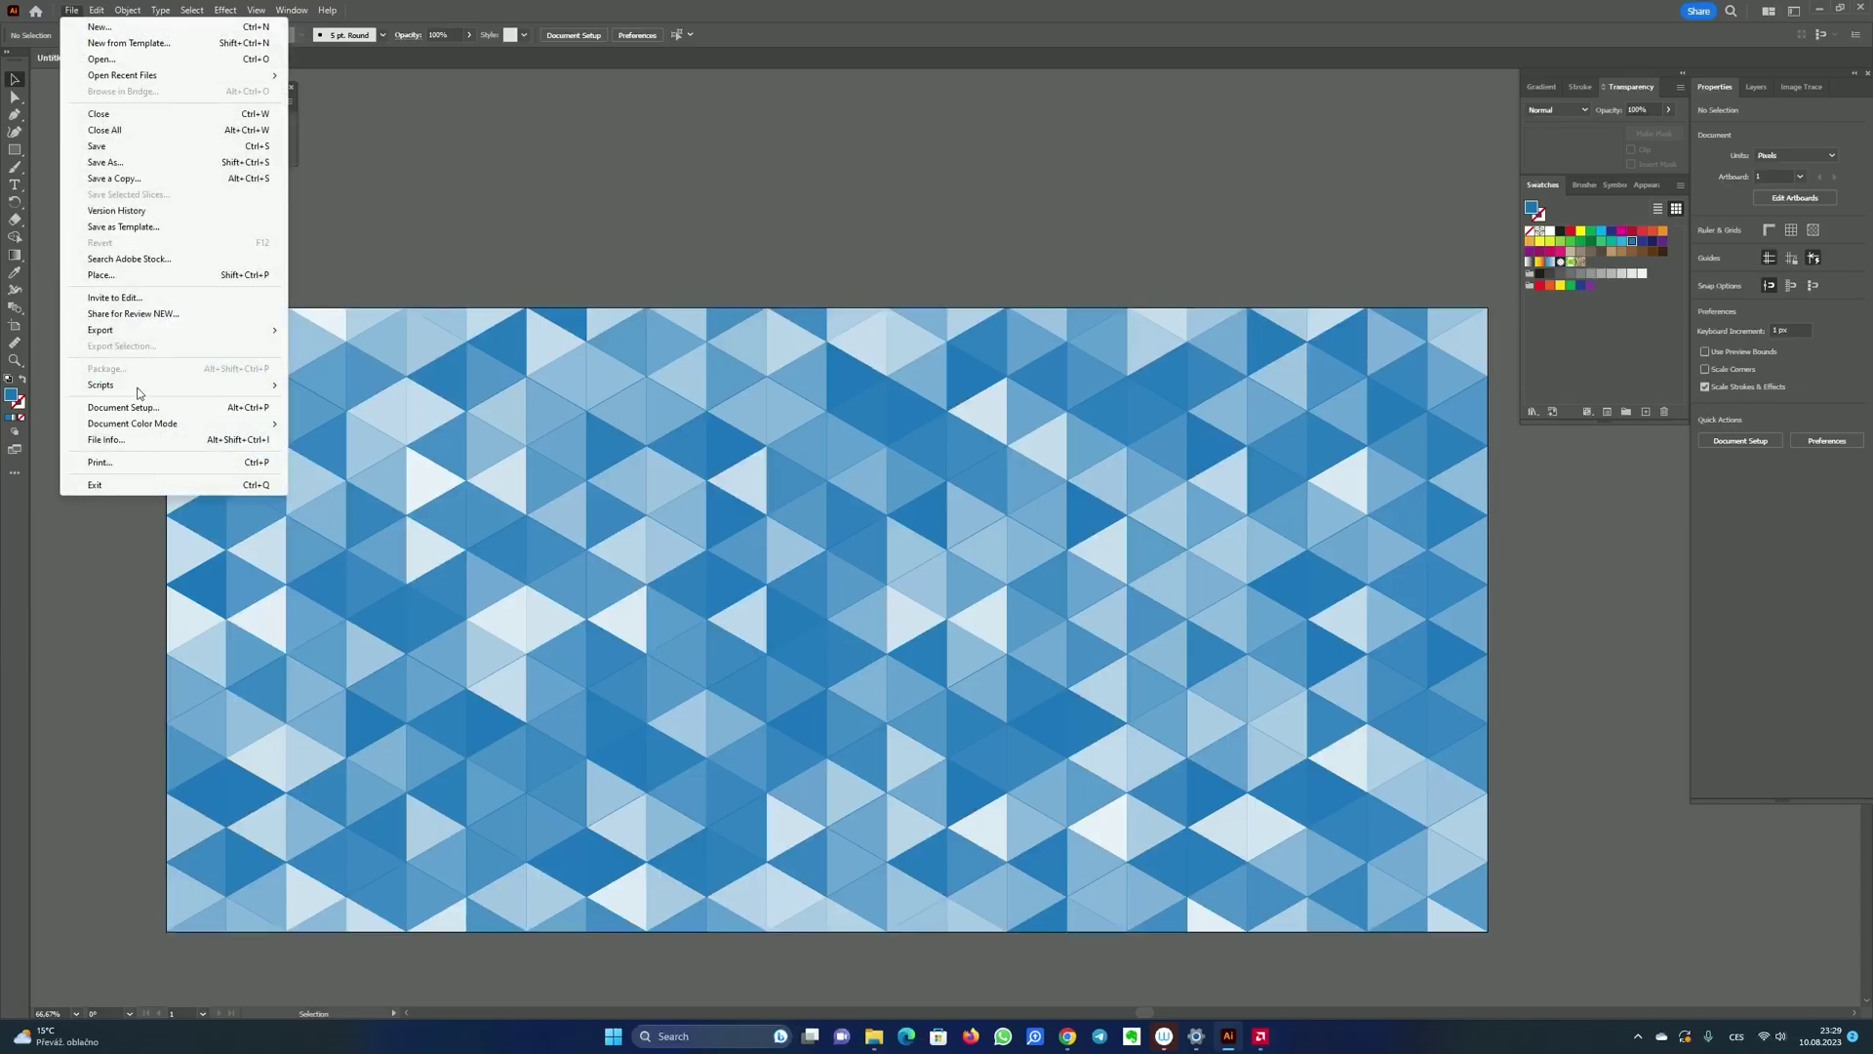
mouse_move(147, 384)
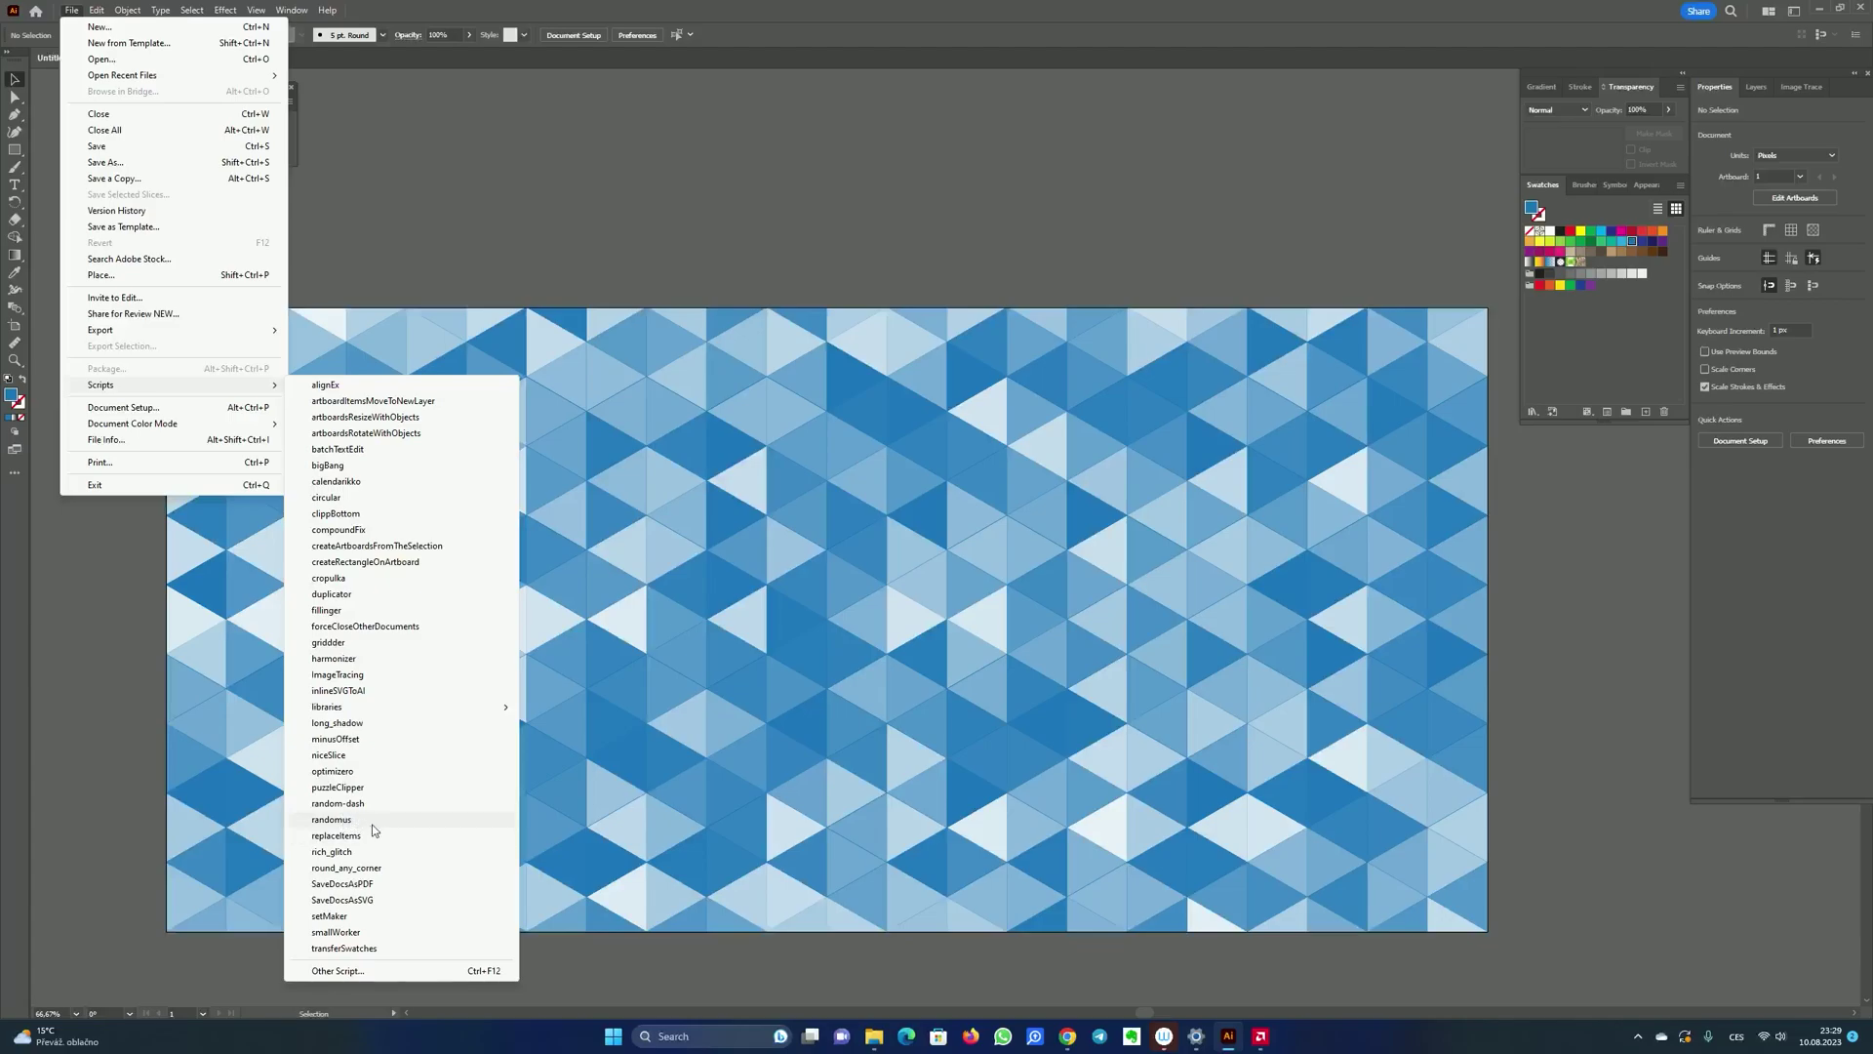
click(674, 193)
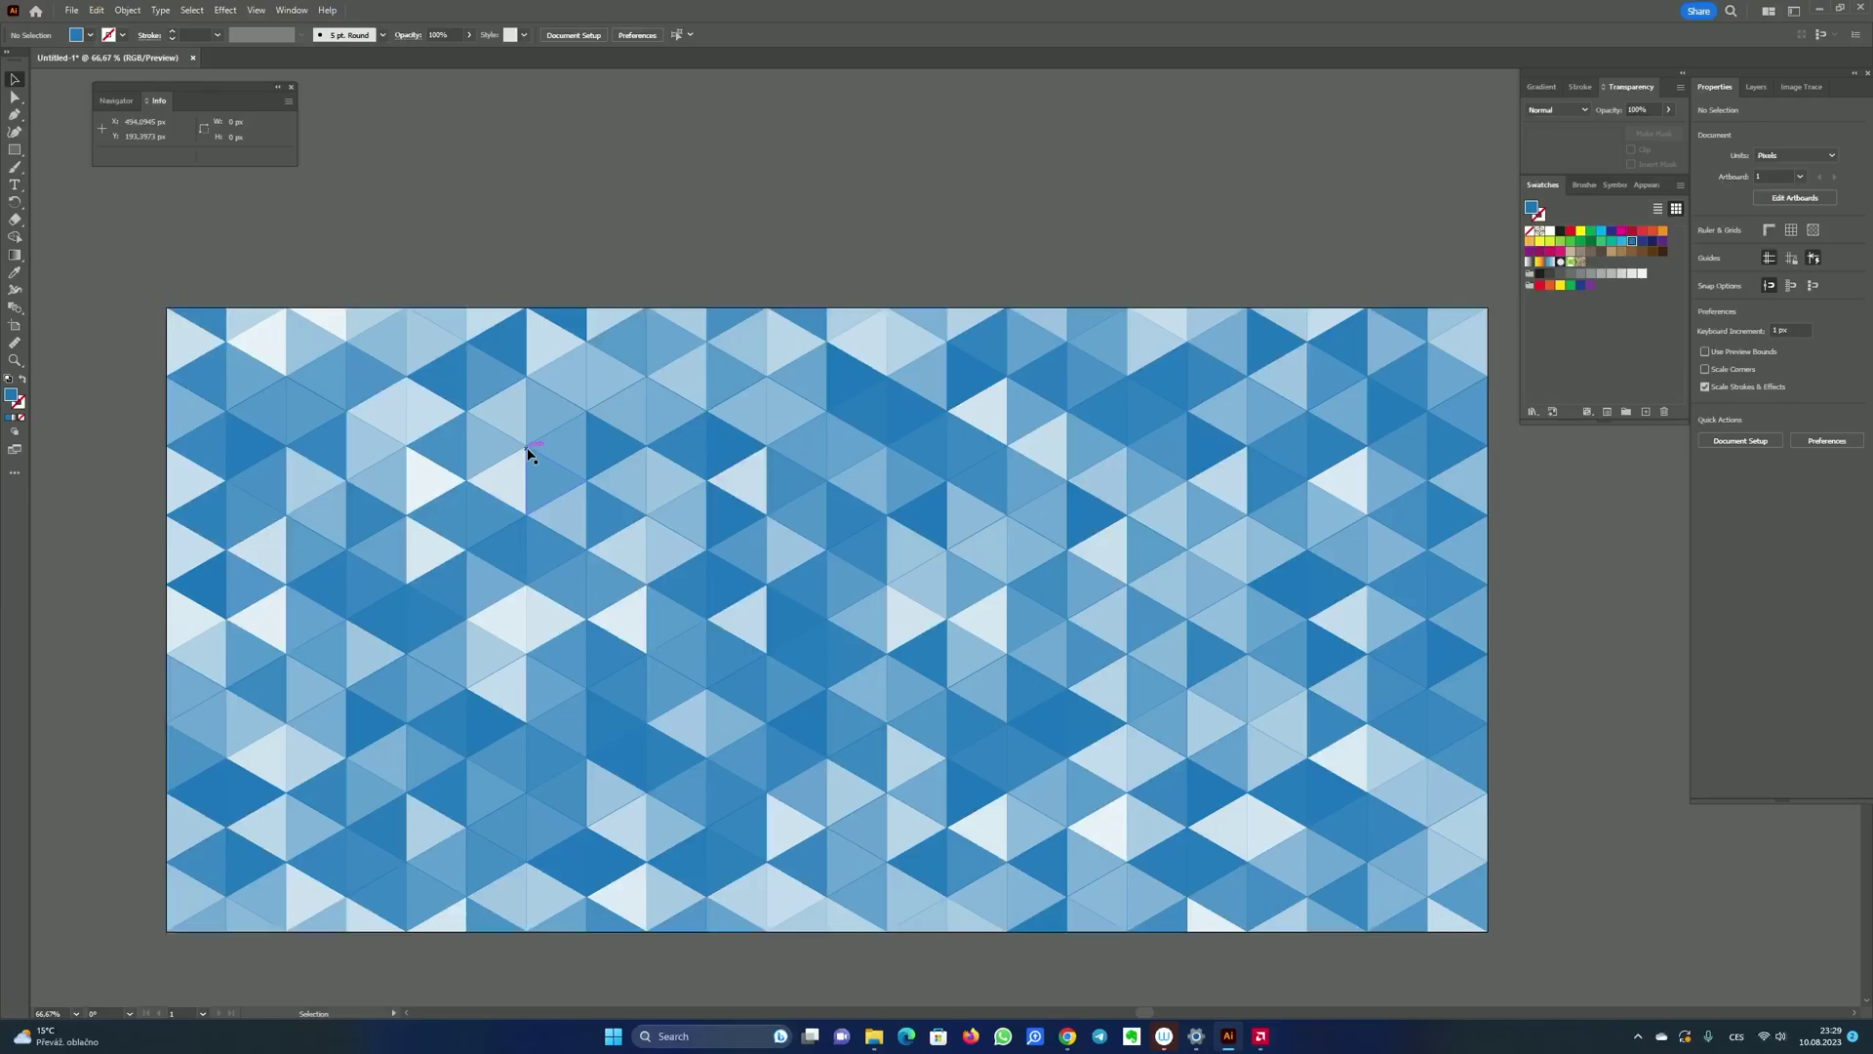
click(71, 11)
Step: Create a new 1920 × 1080 px document and select the Polygon Tool
click(88, 27)
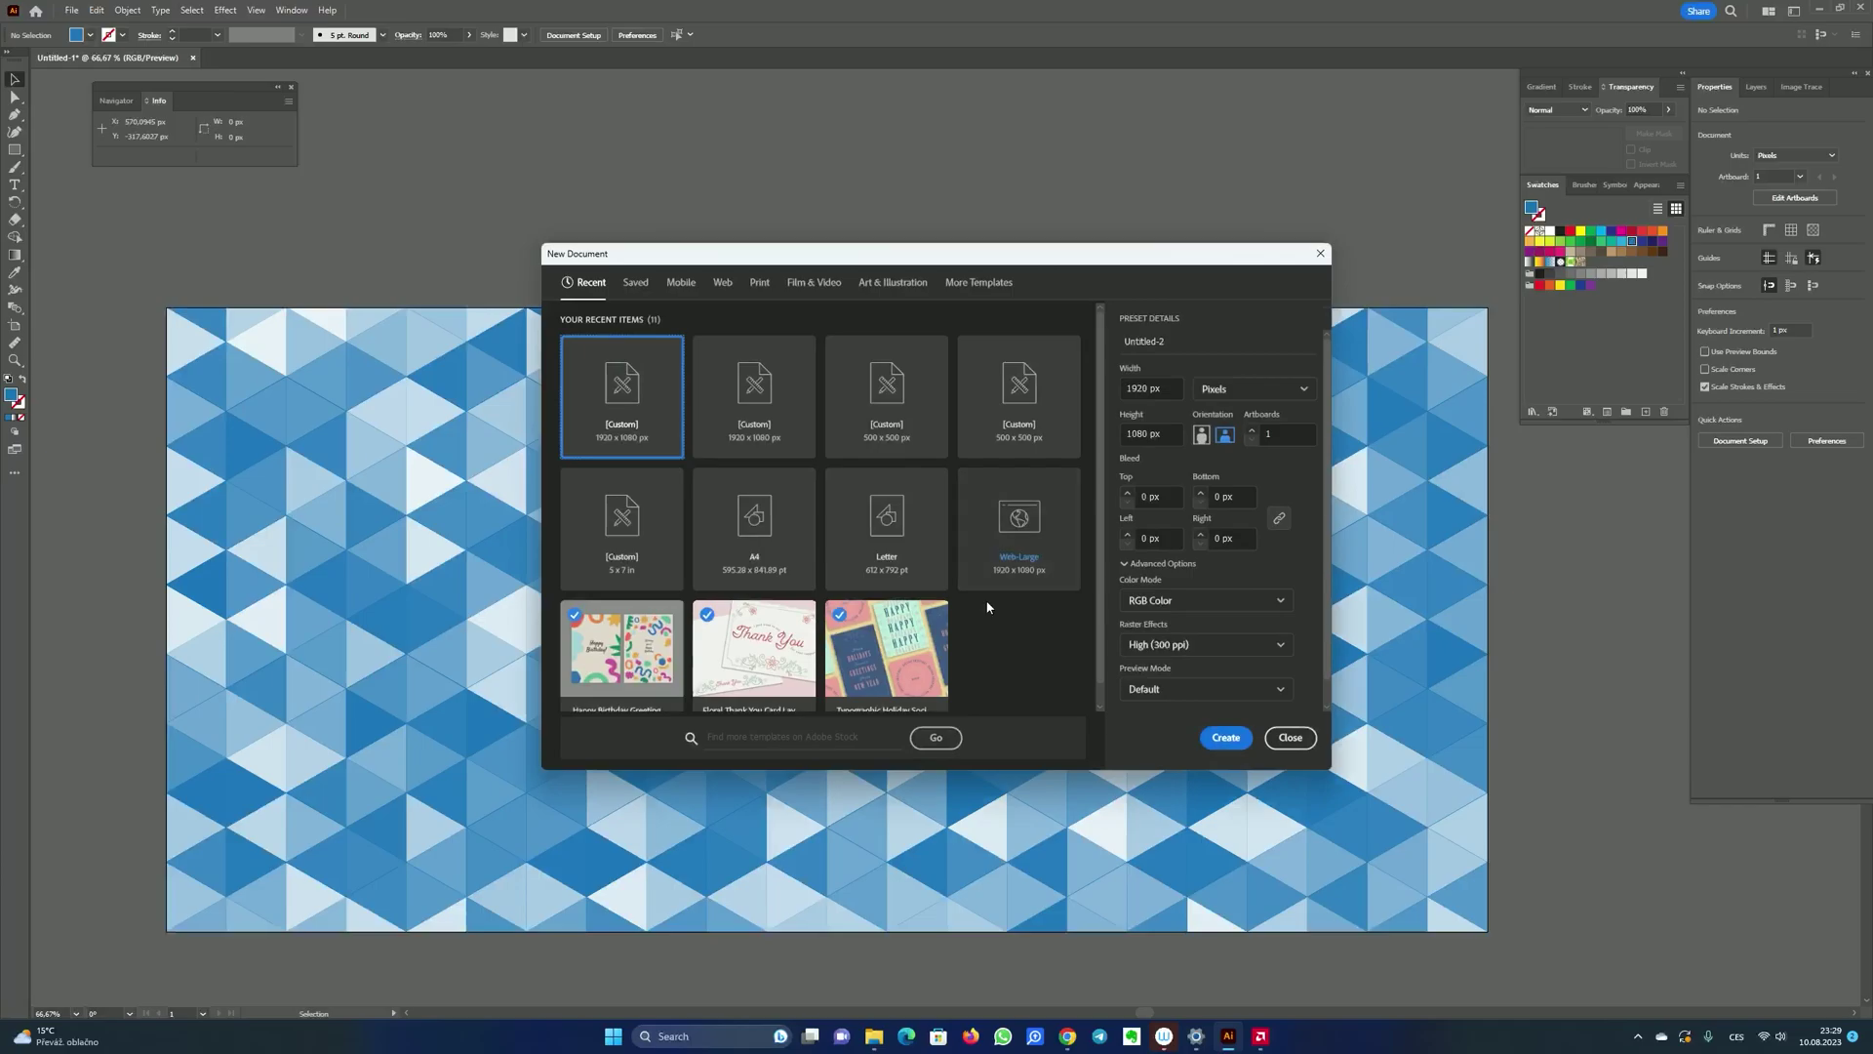
click(1231, 745)
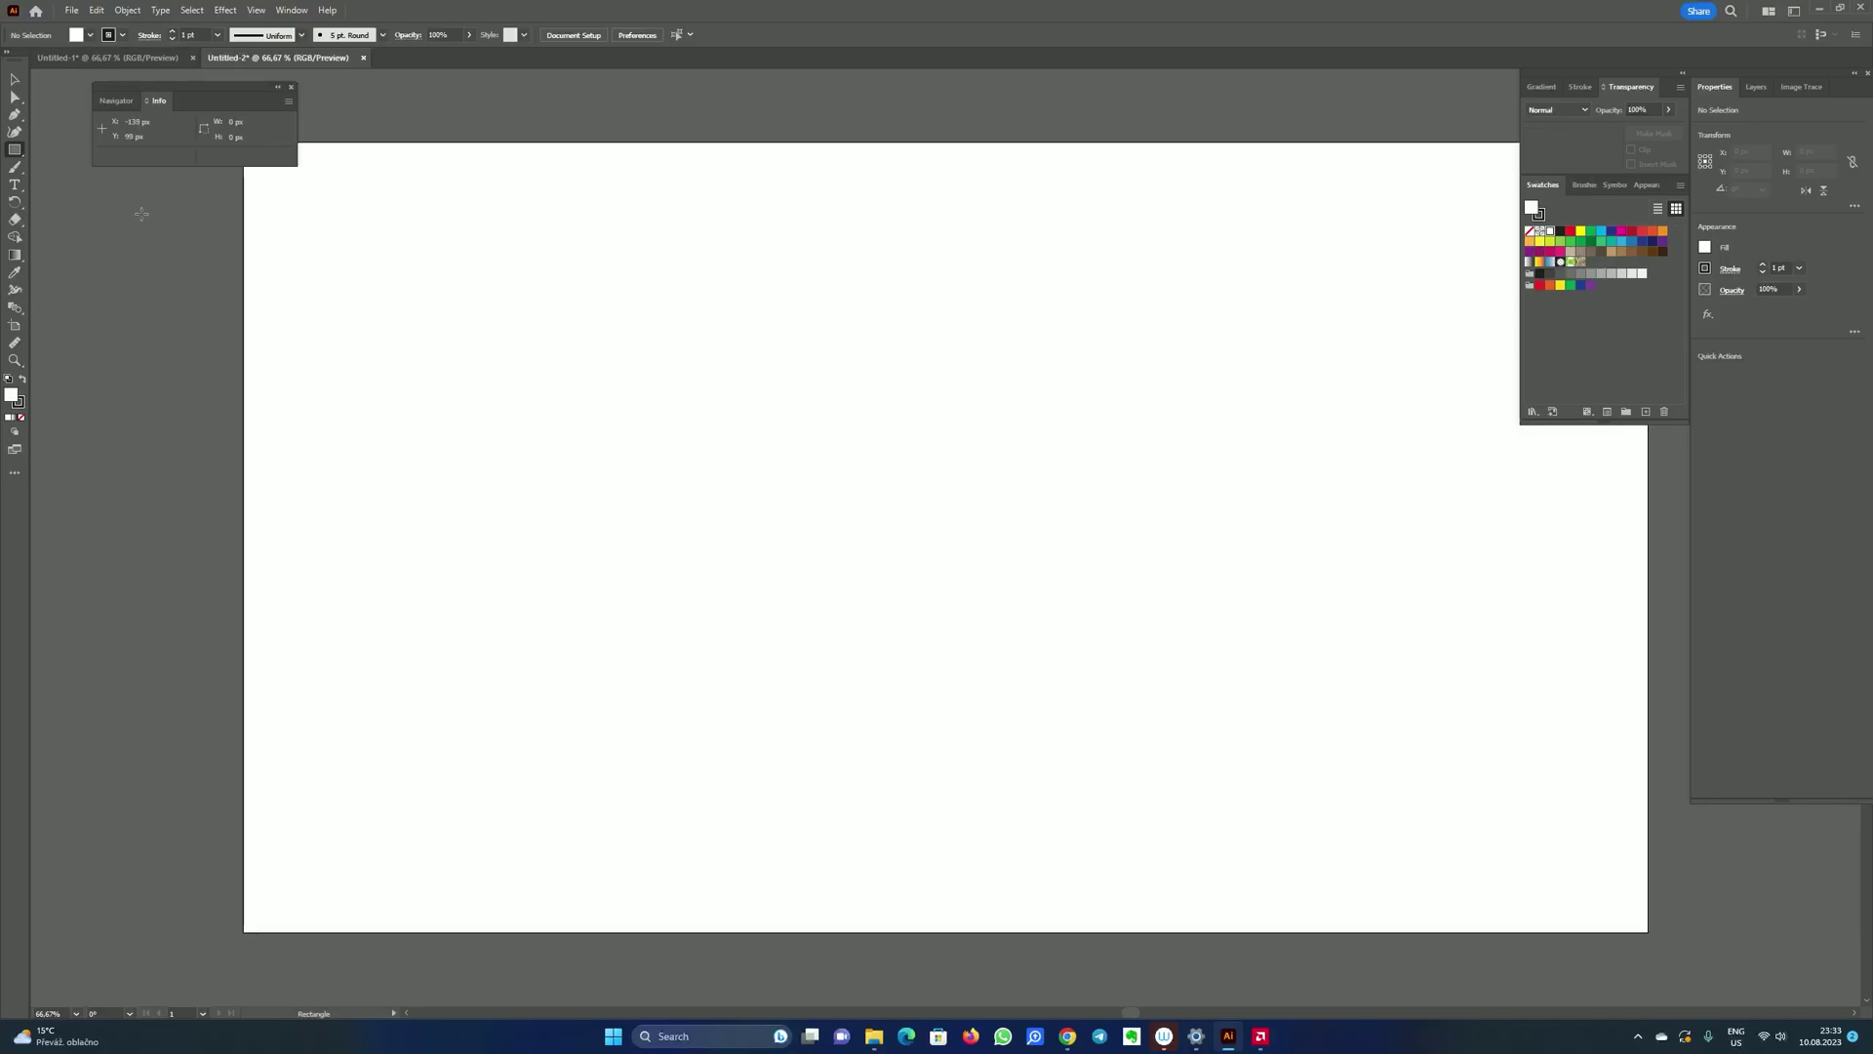
click(12, 150)
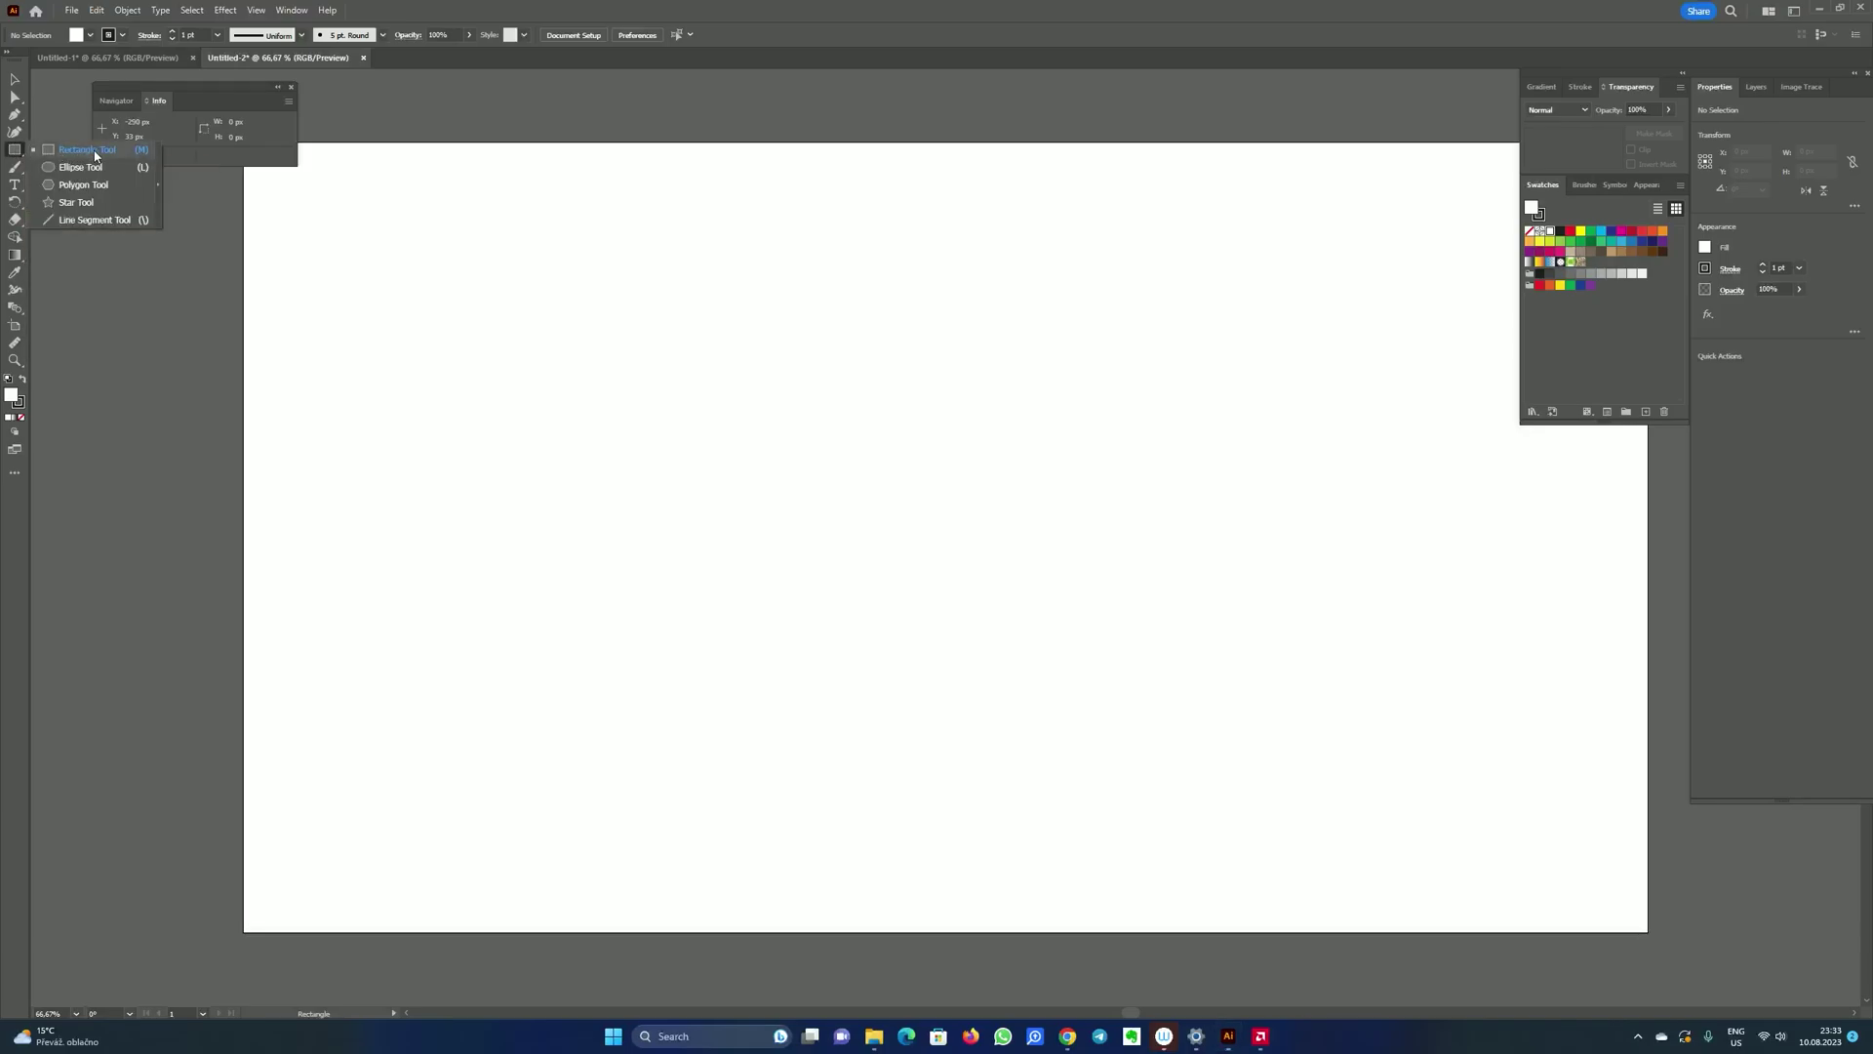
click(101, 186)
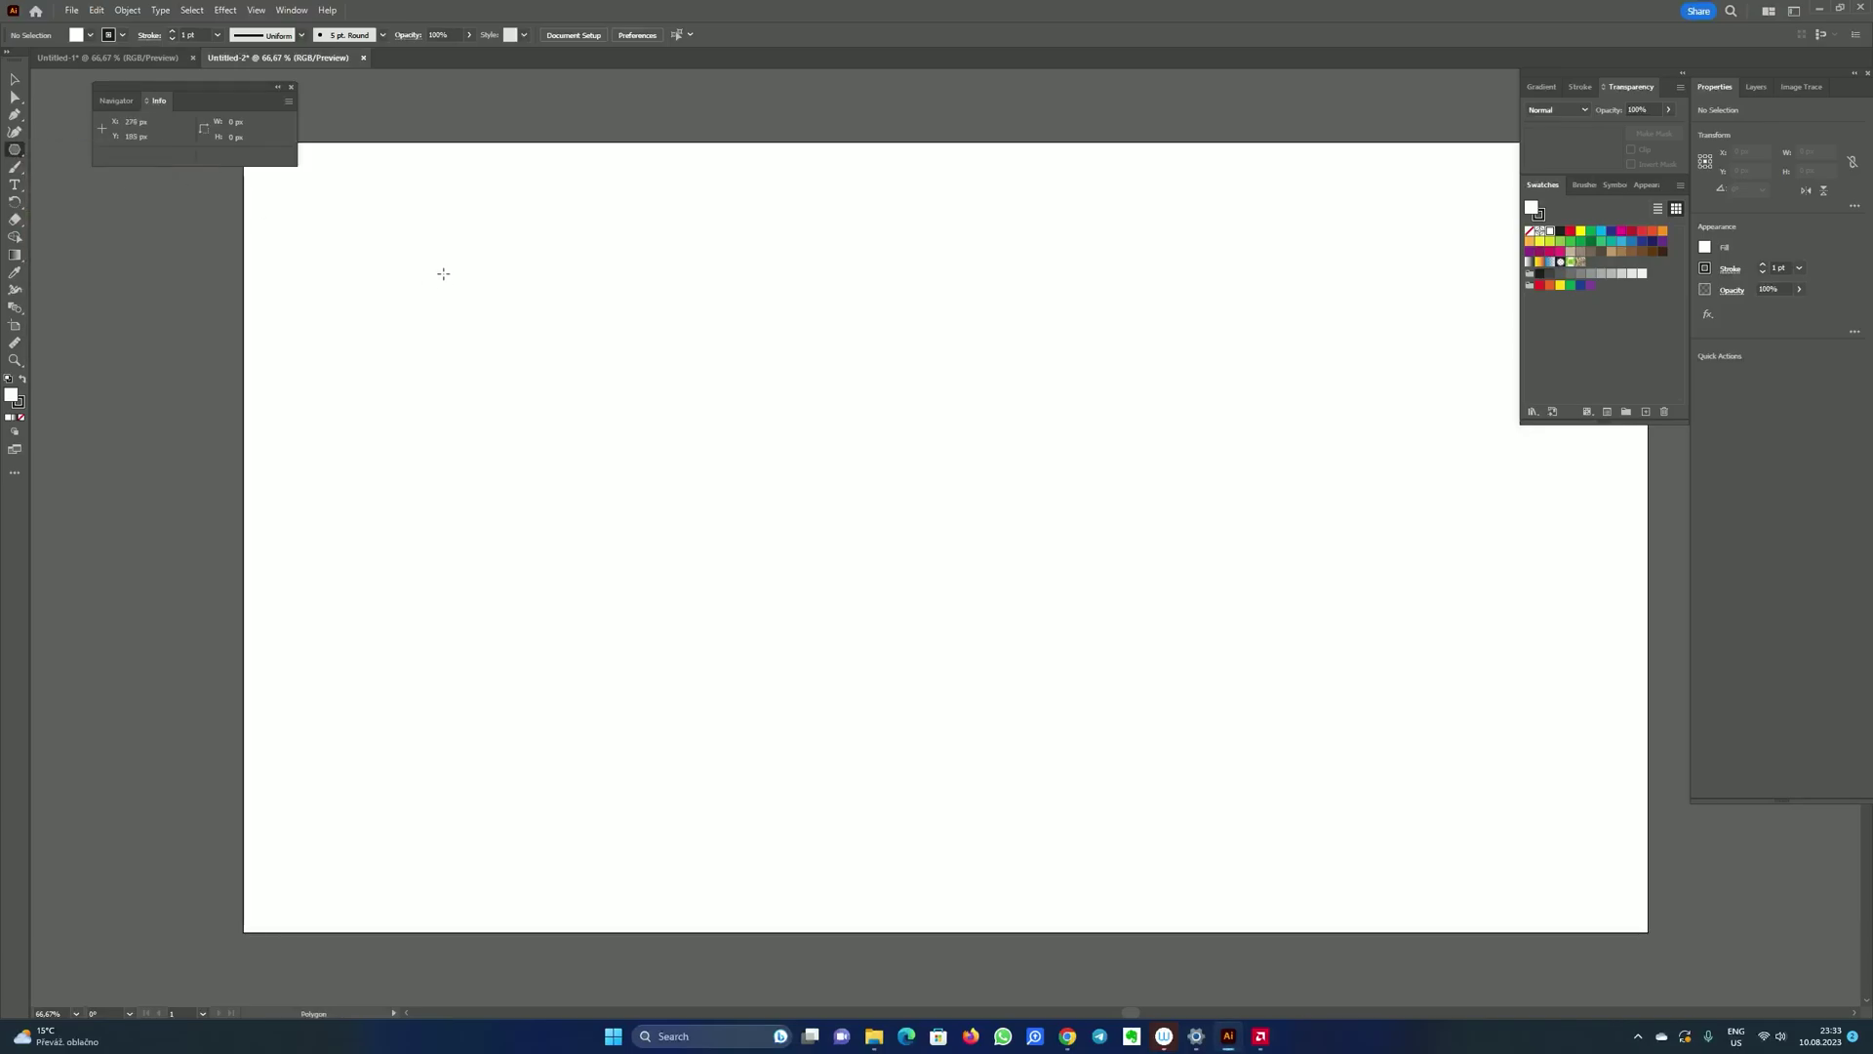
Step: Draw a hexagon near the artboard's top-left and rotate it 90° so a corner points up
drag(401, 243, 458, 296)
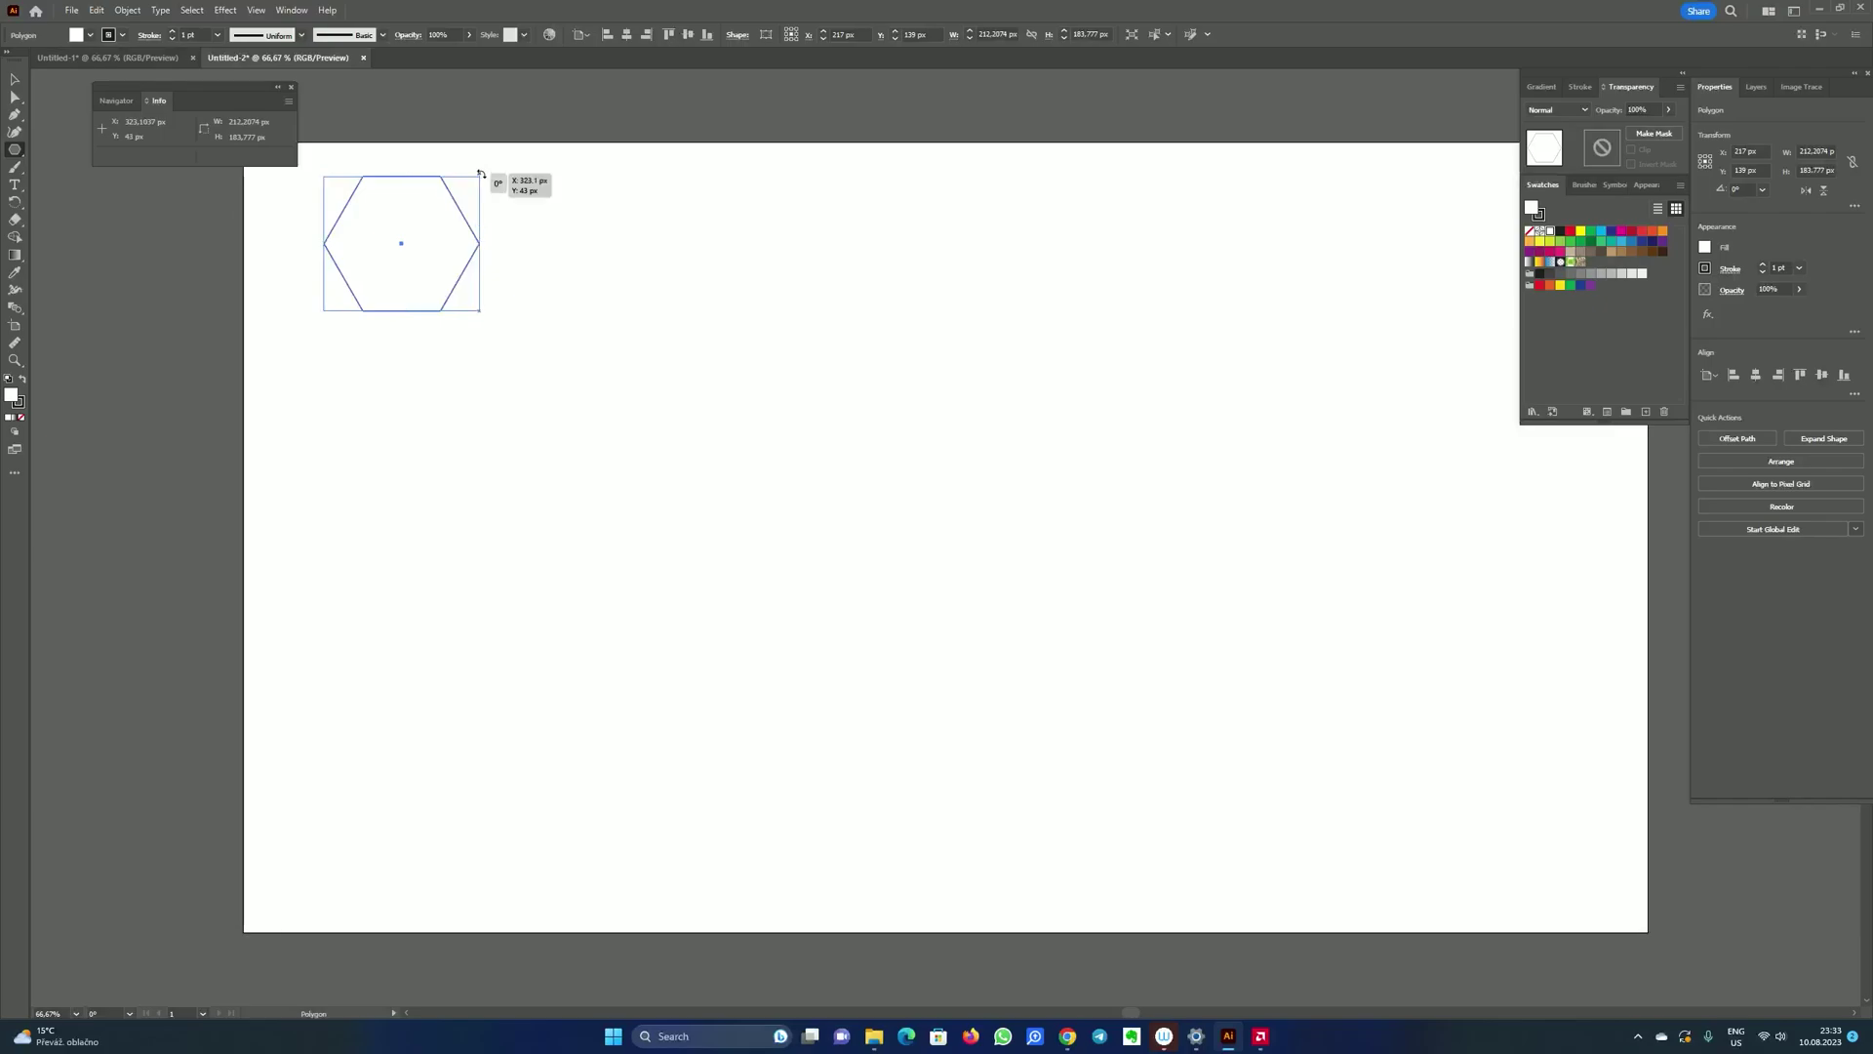
drag(464, 163, 338, 142)
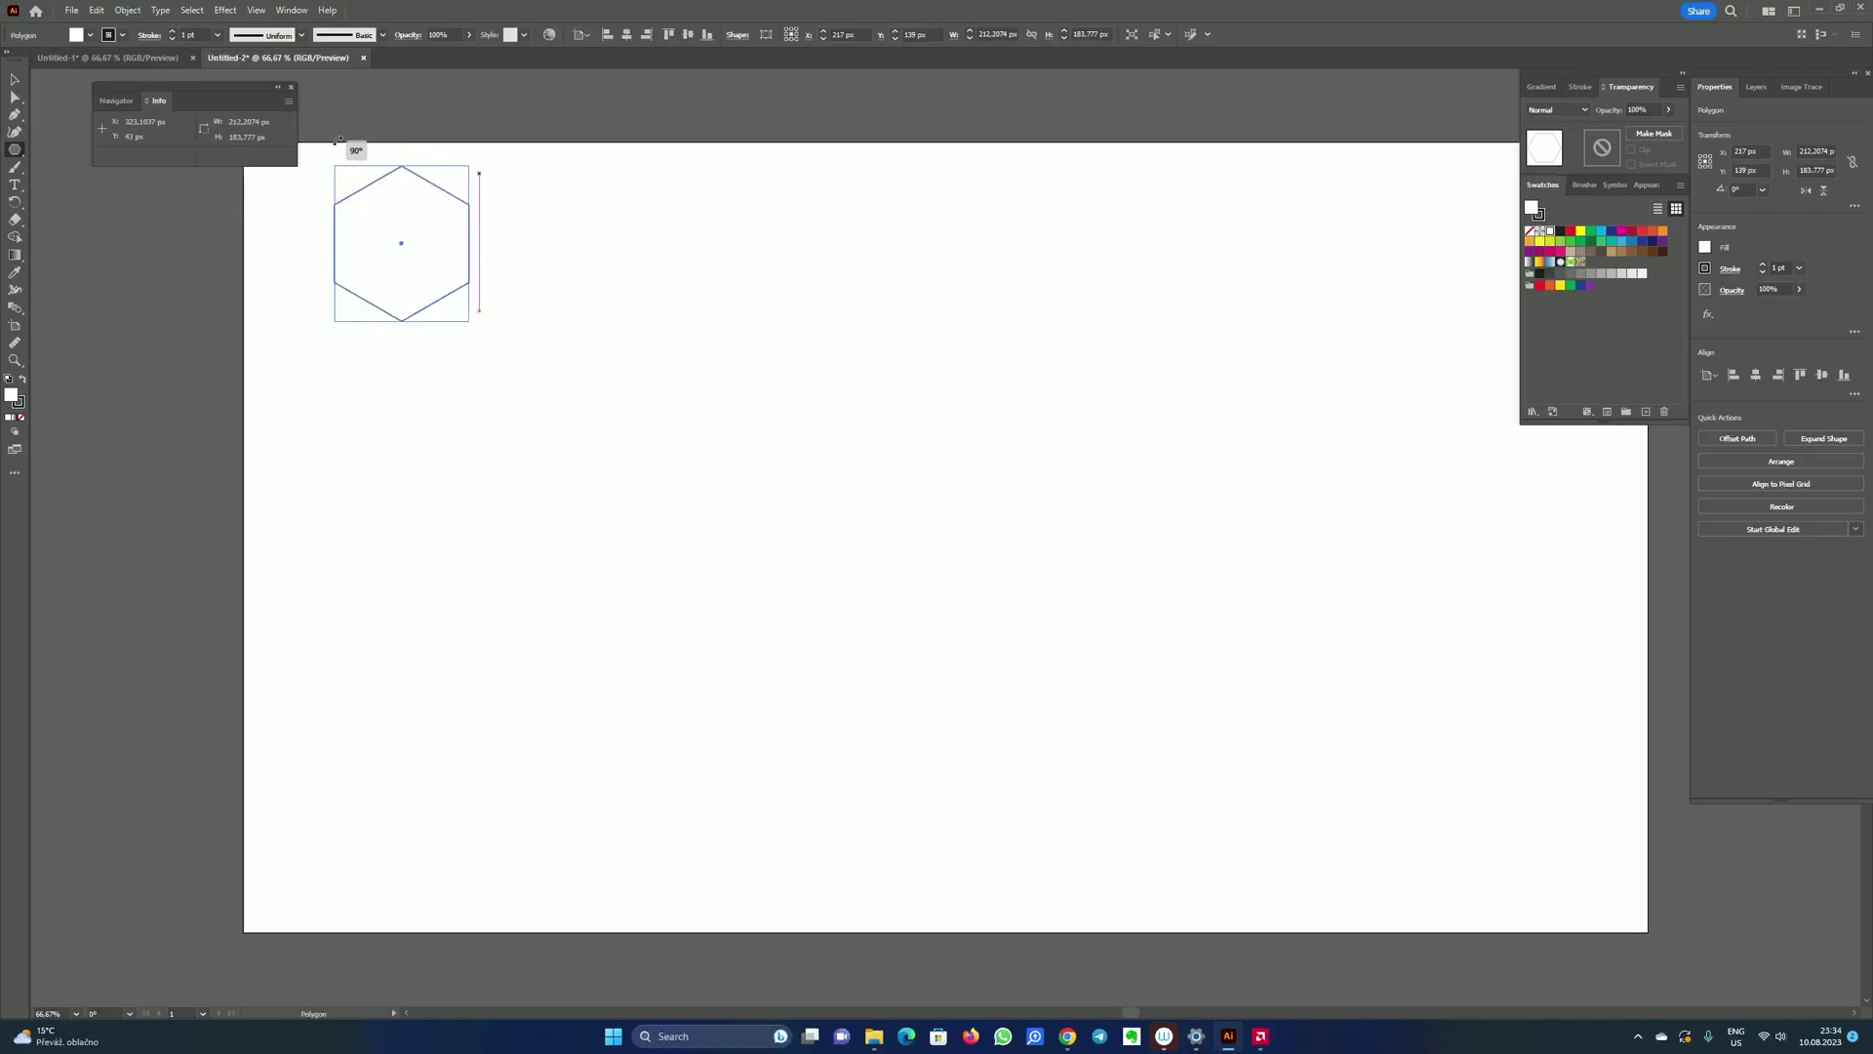
drag(338, 143, 337, 142)
click(16, 82)
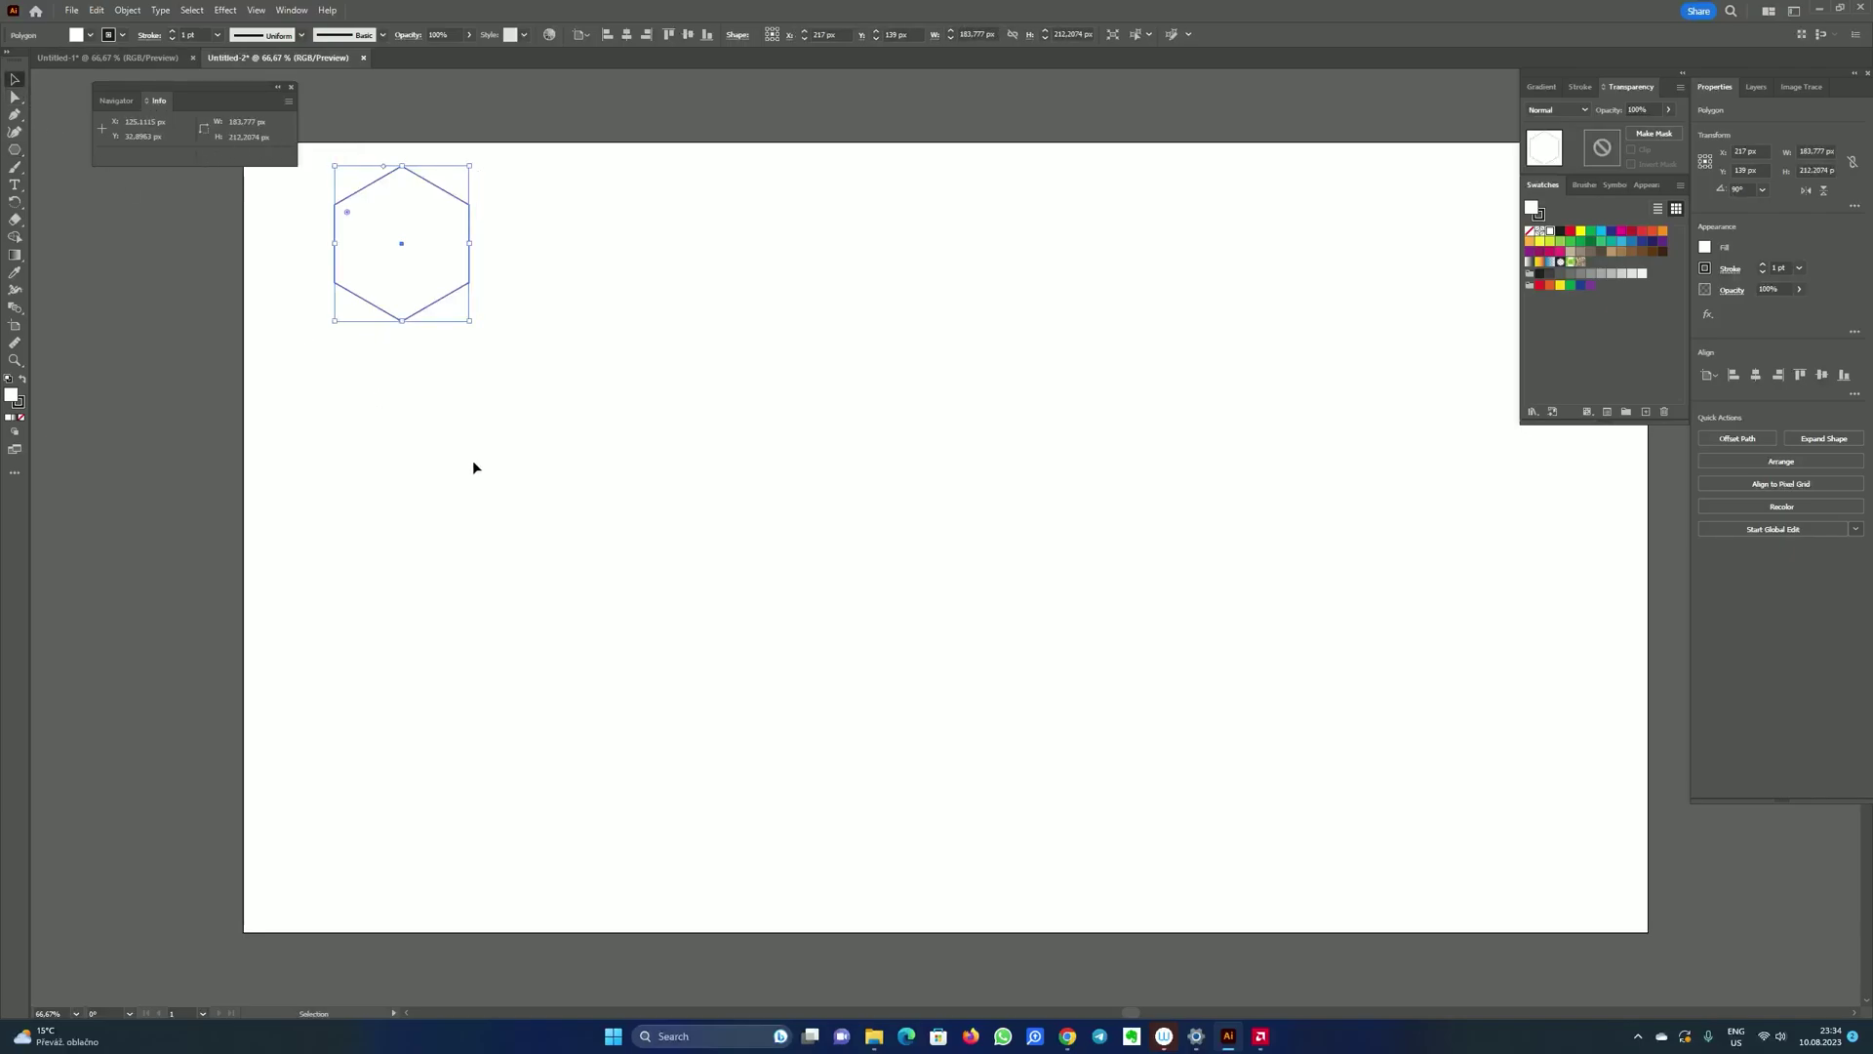
click(470, 465)
right_click(21, 149)
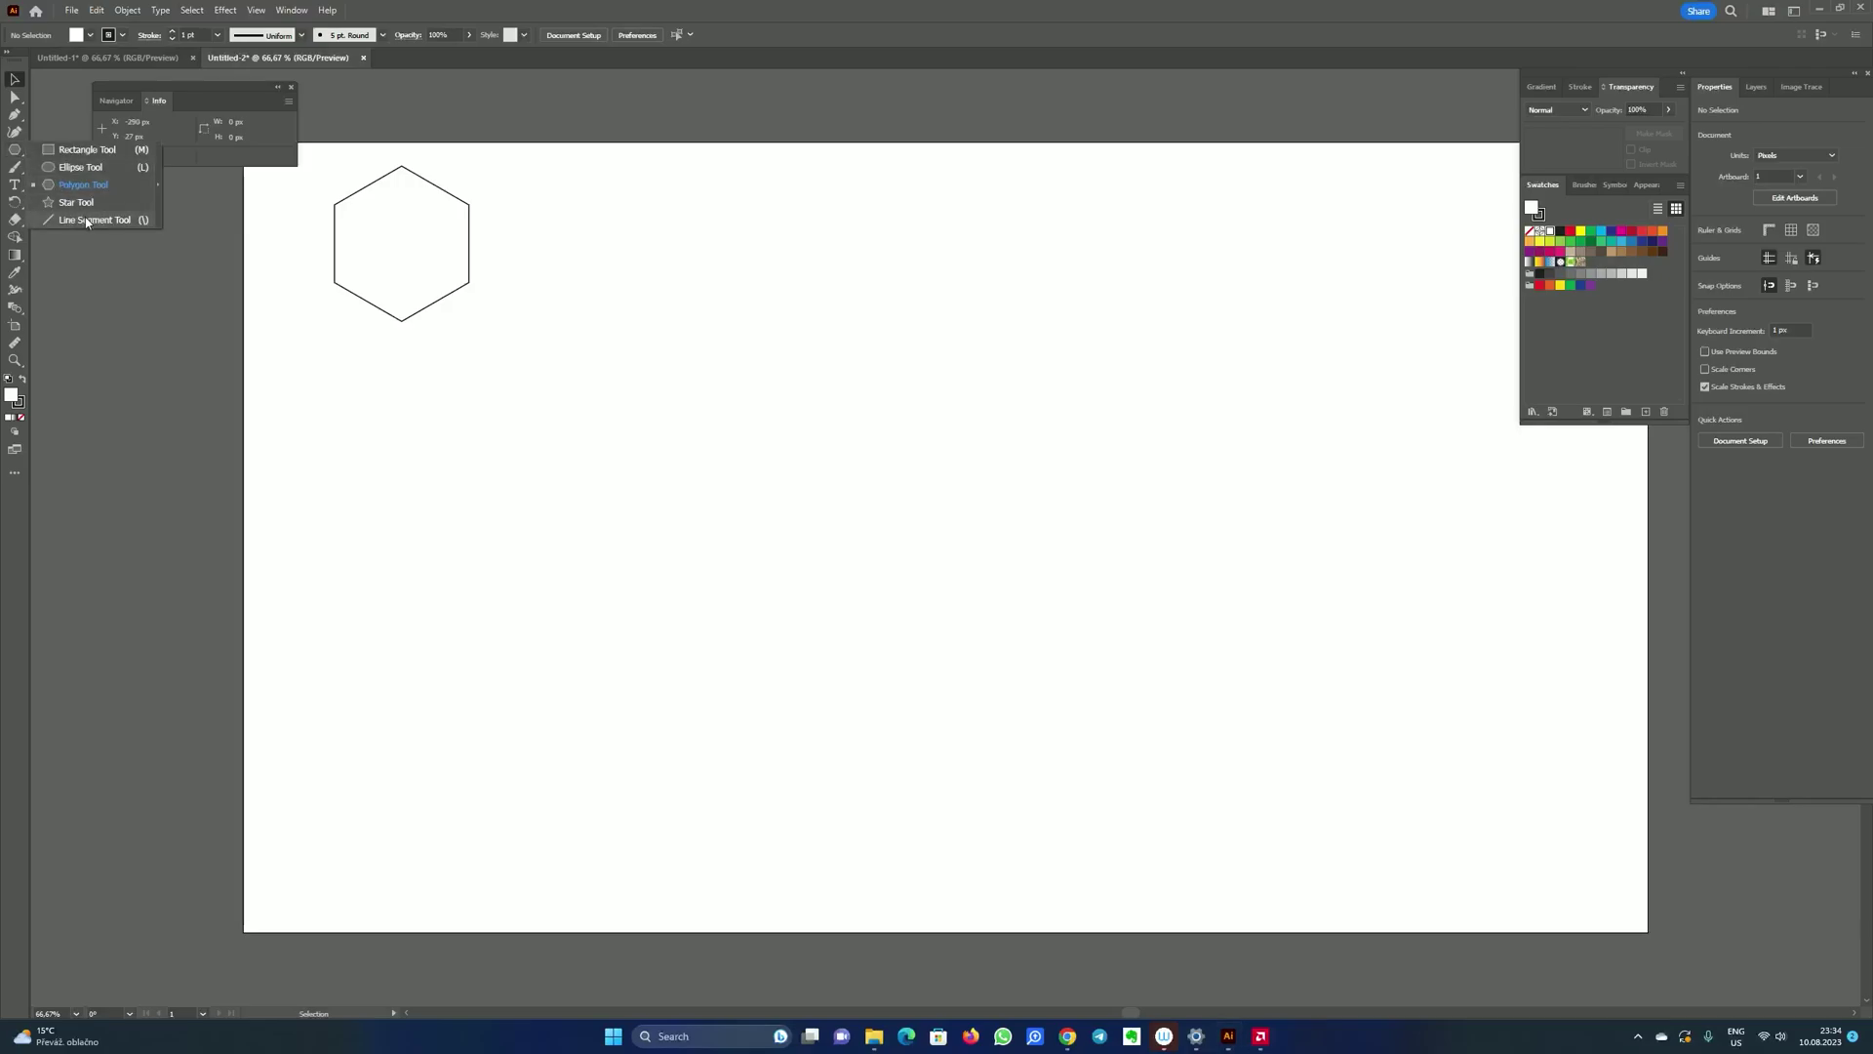
Step: Switch to the Line Segment Tool and turn on Smart Guides
click(131, 218)
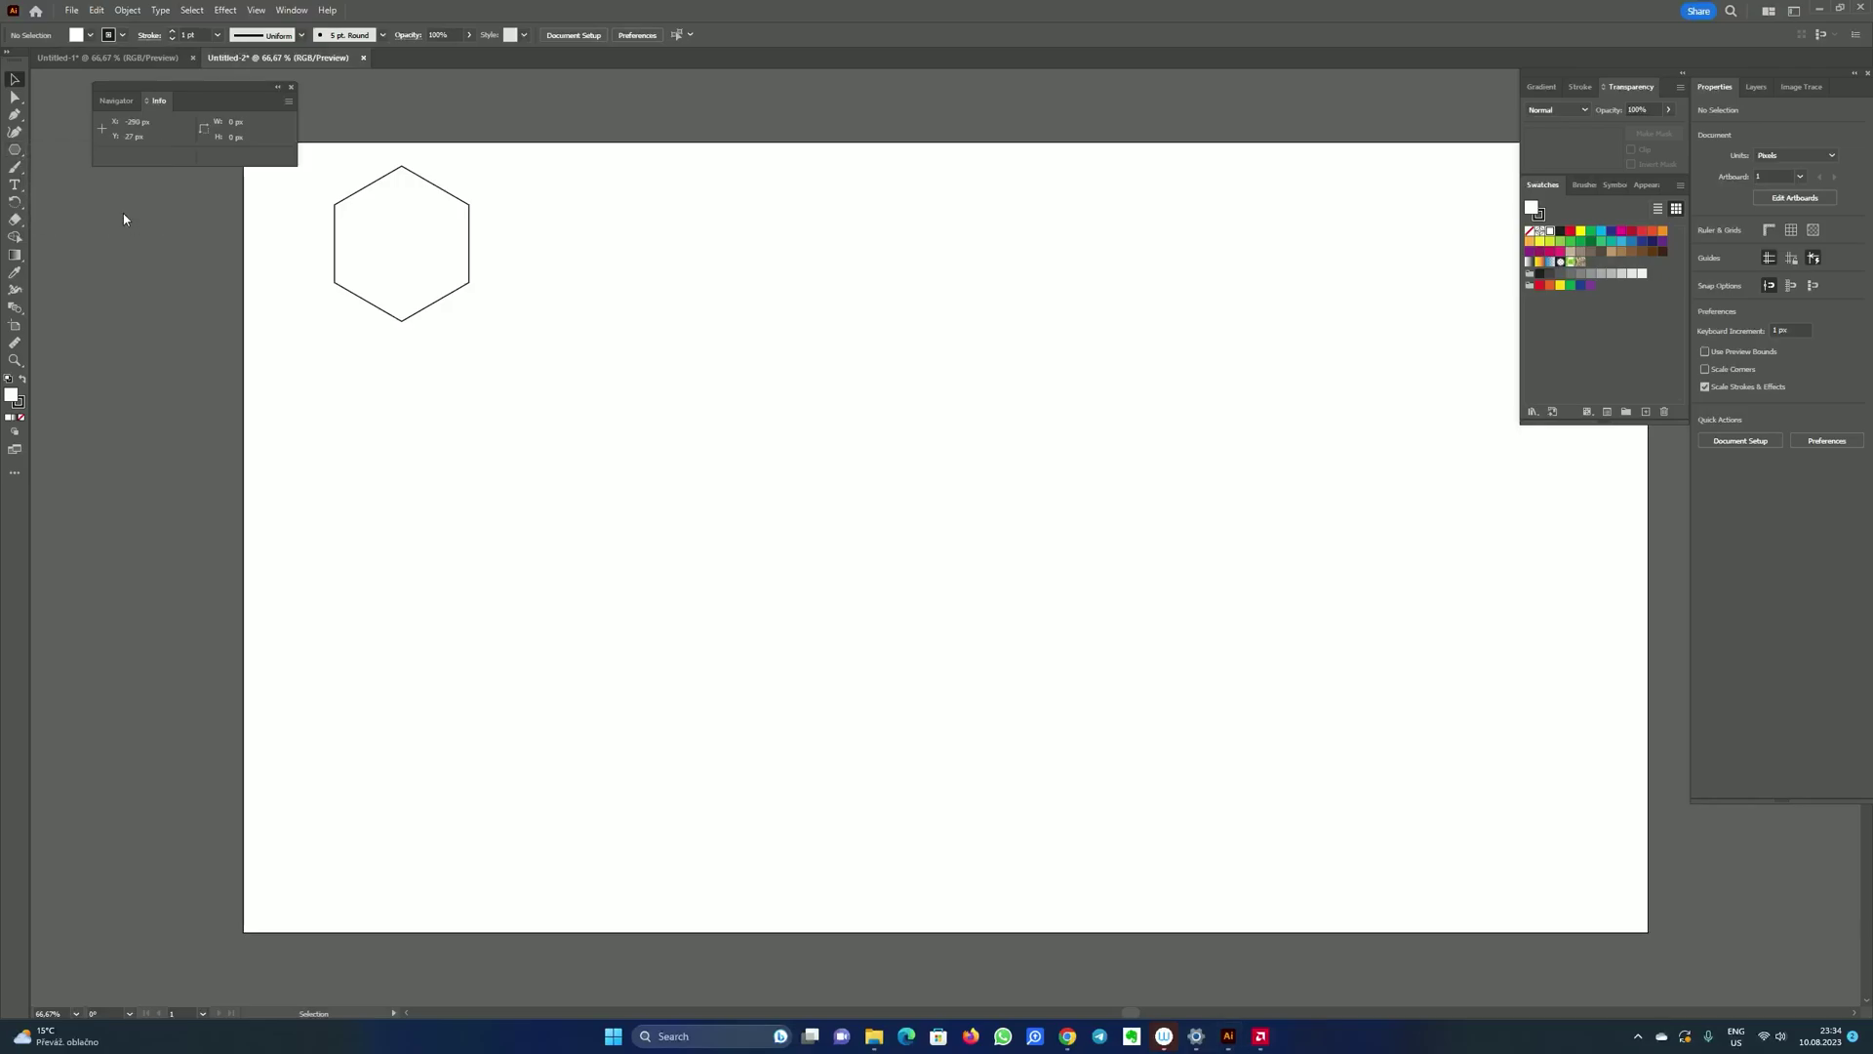
click(256, 9)
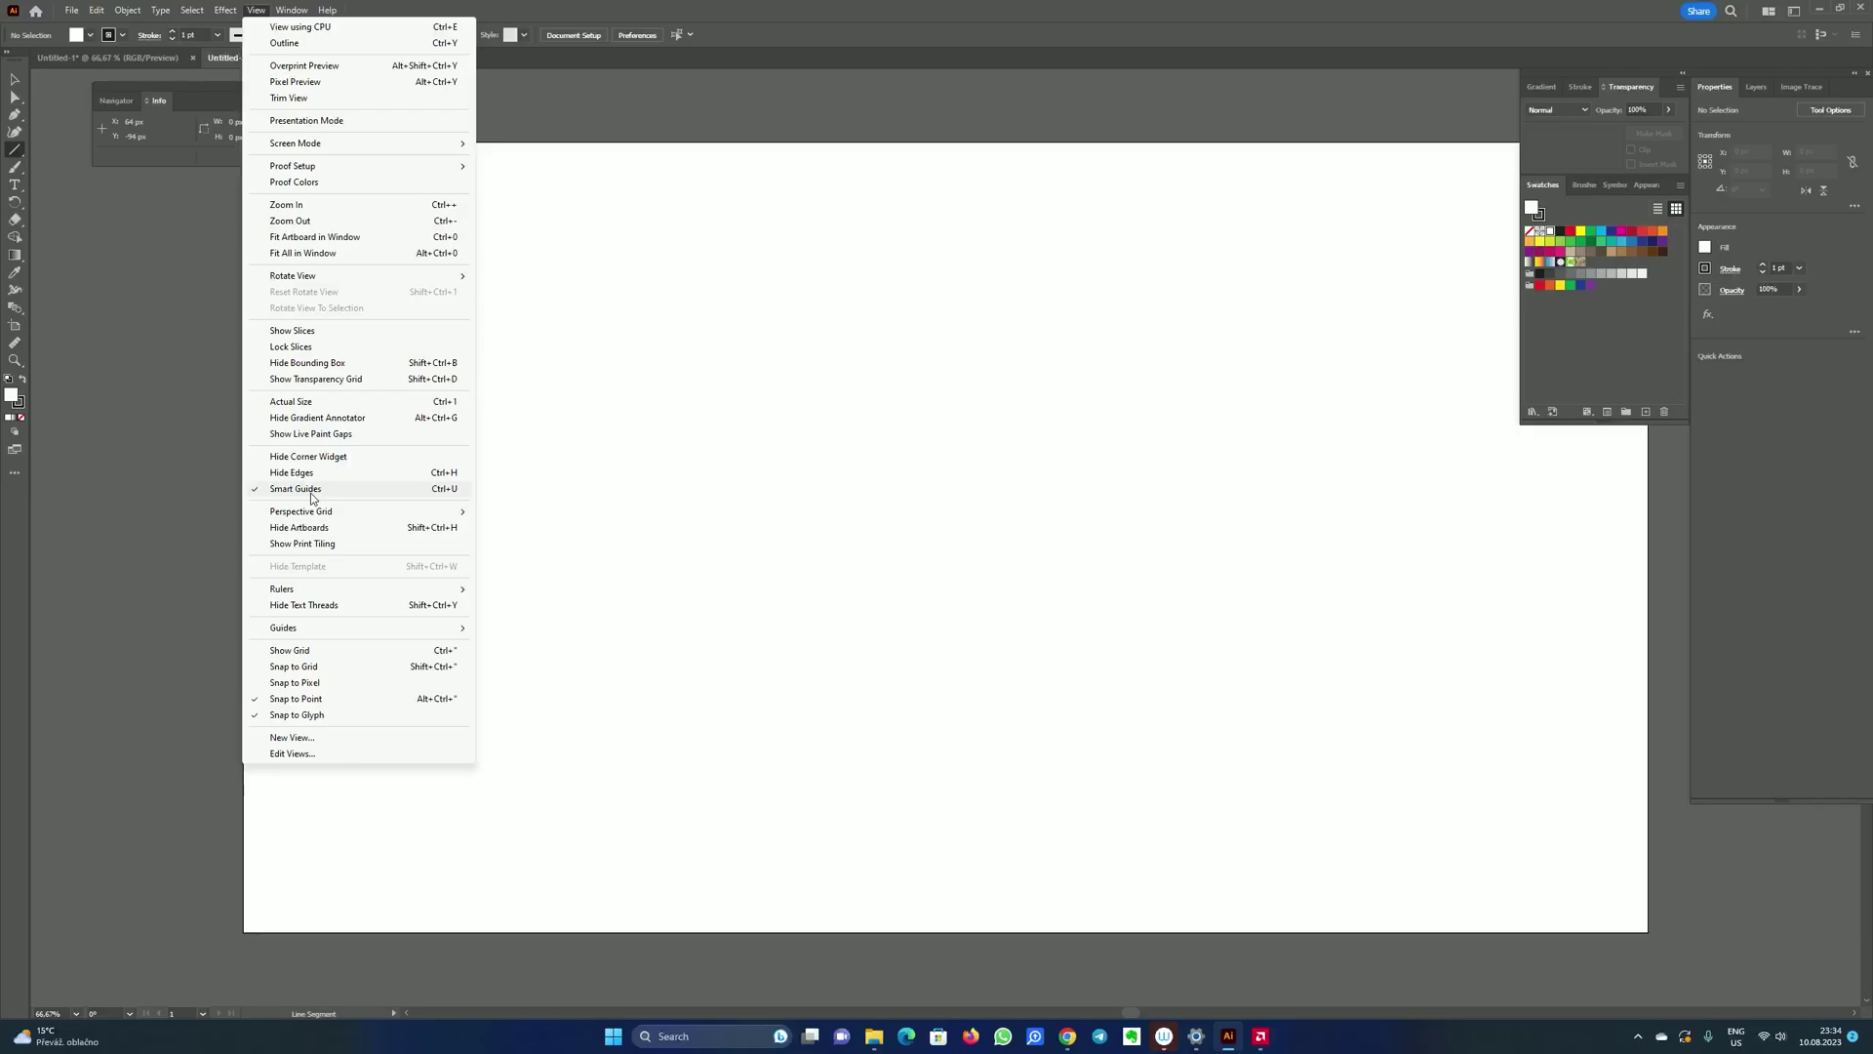
click(381, 492)
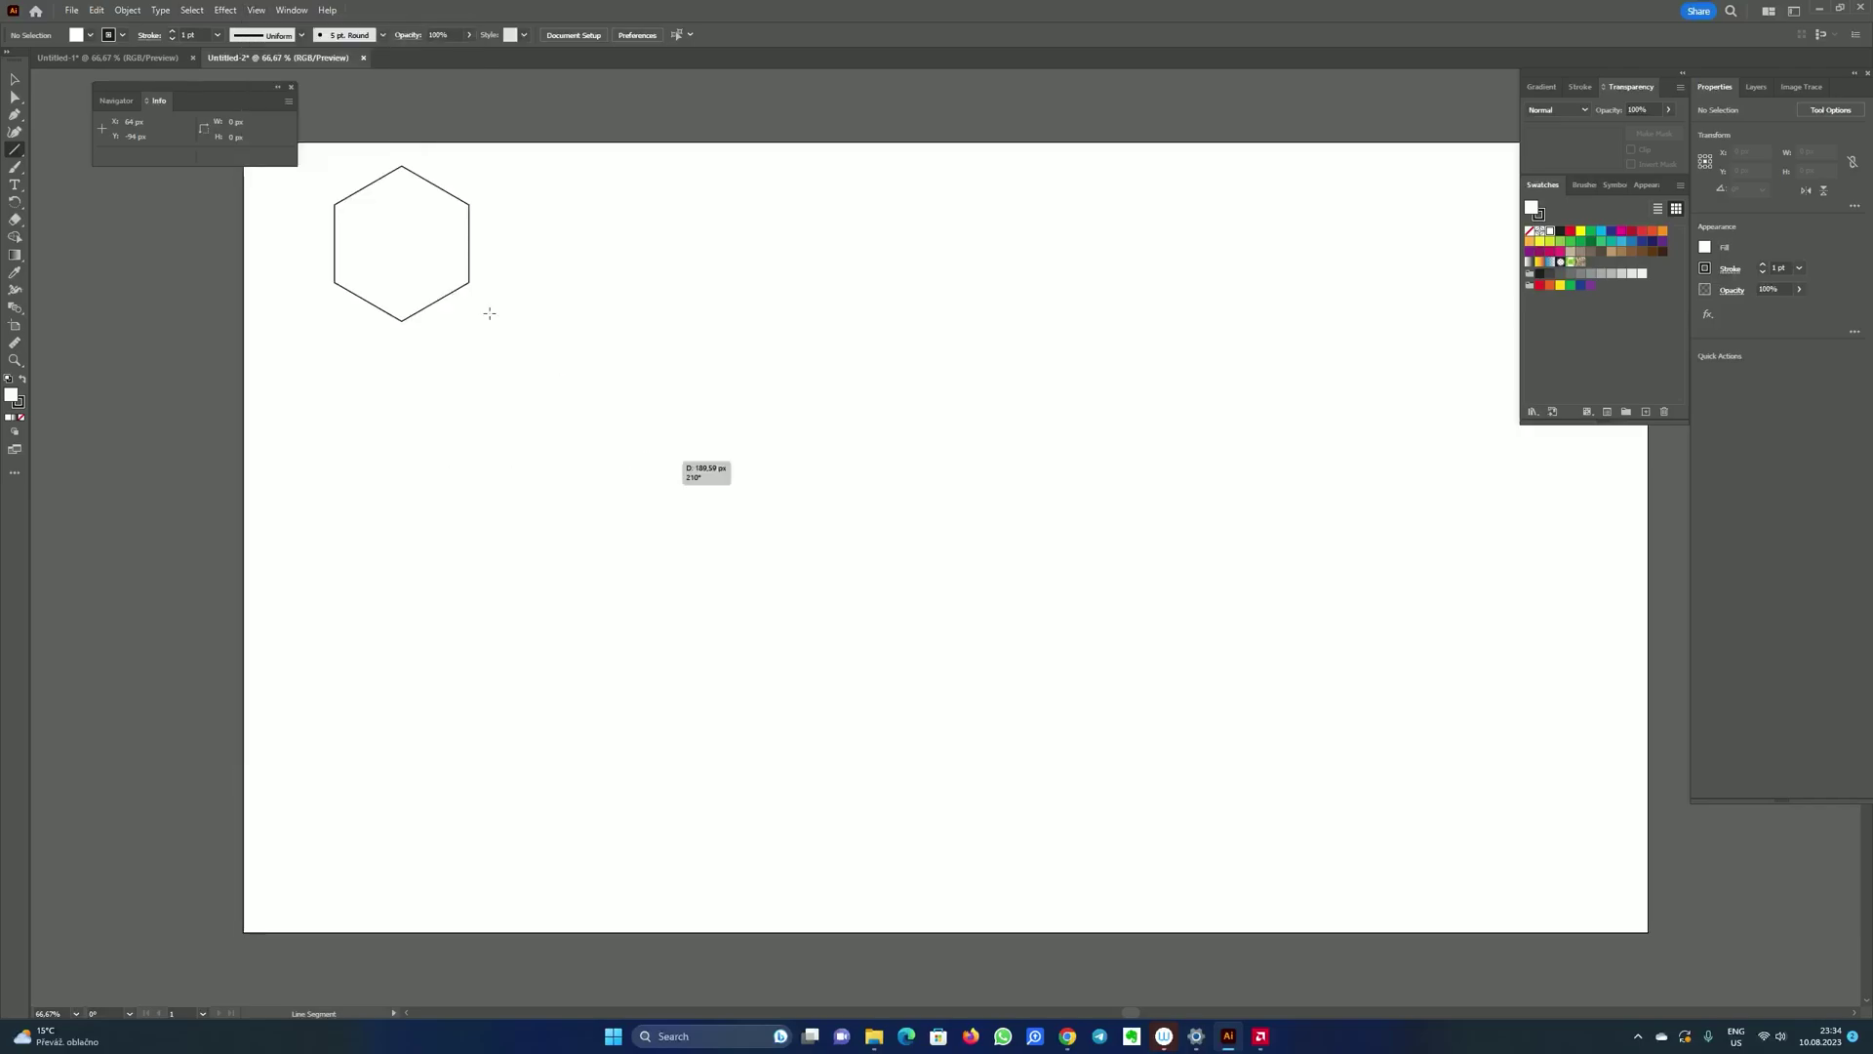
click(807, 472)
click(966, 556)
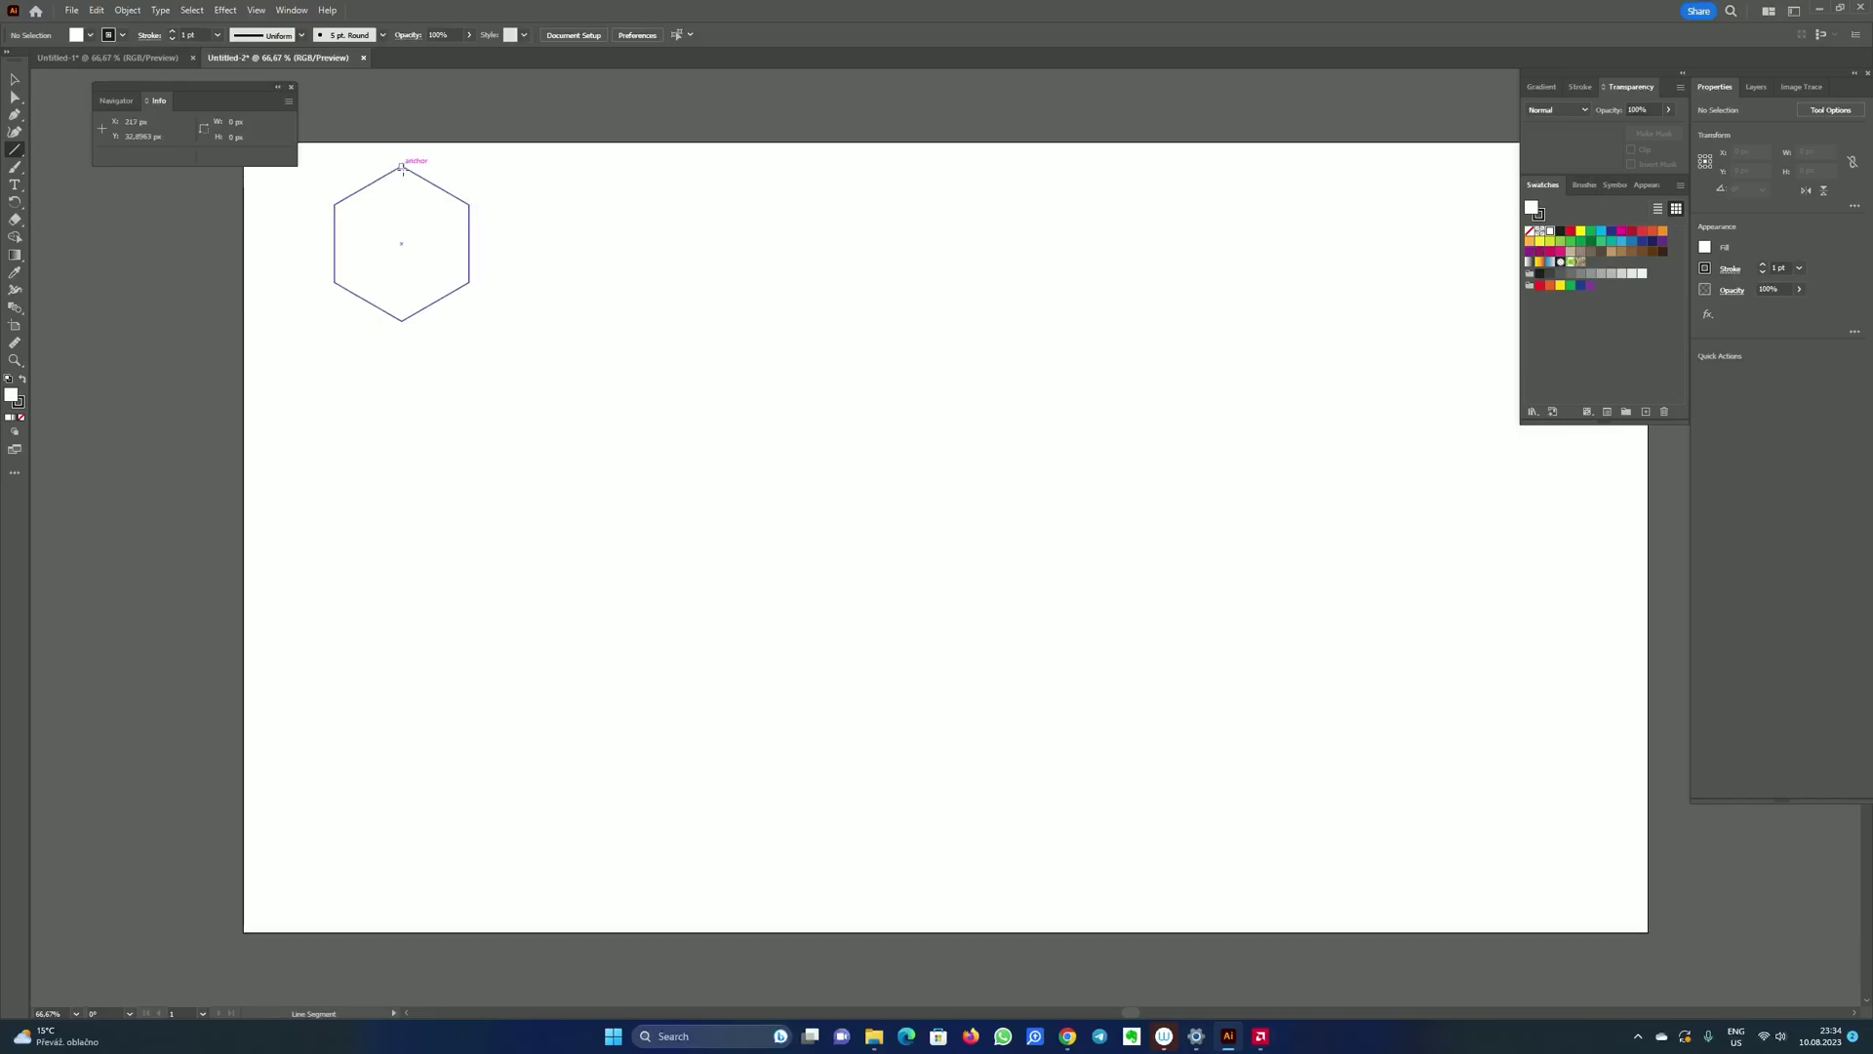
Step: Draw three lines joining opposite hexagon corners, then select the hexagon with its lines
drag(401, 165, 402, 321)
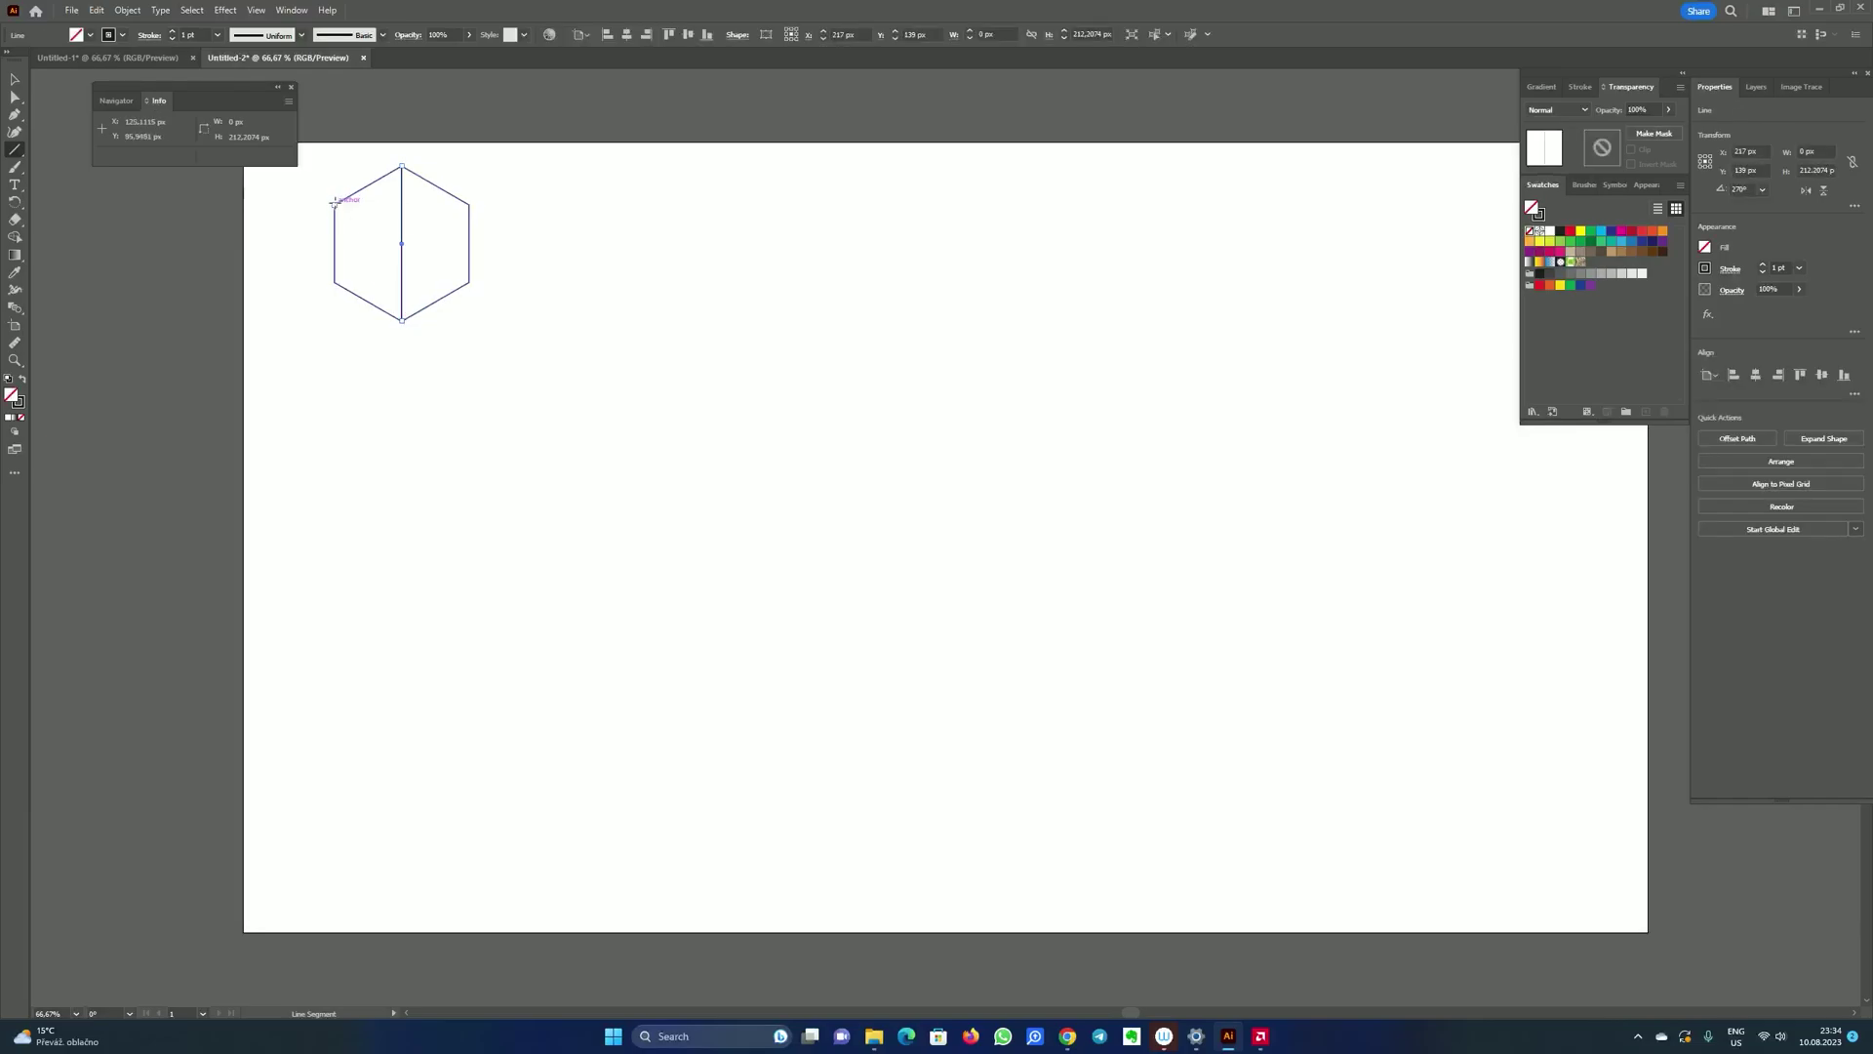
drag(333, 203, 468, 283)
drag(469, 203, 335, 282)
key(v)
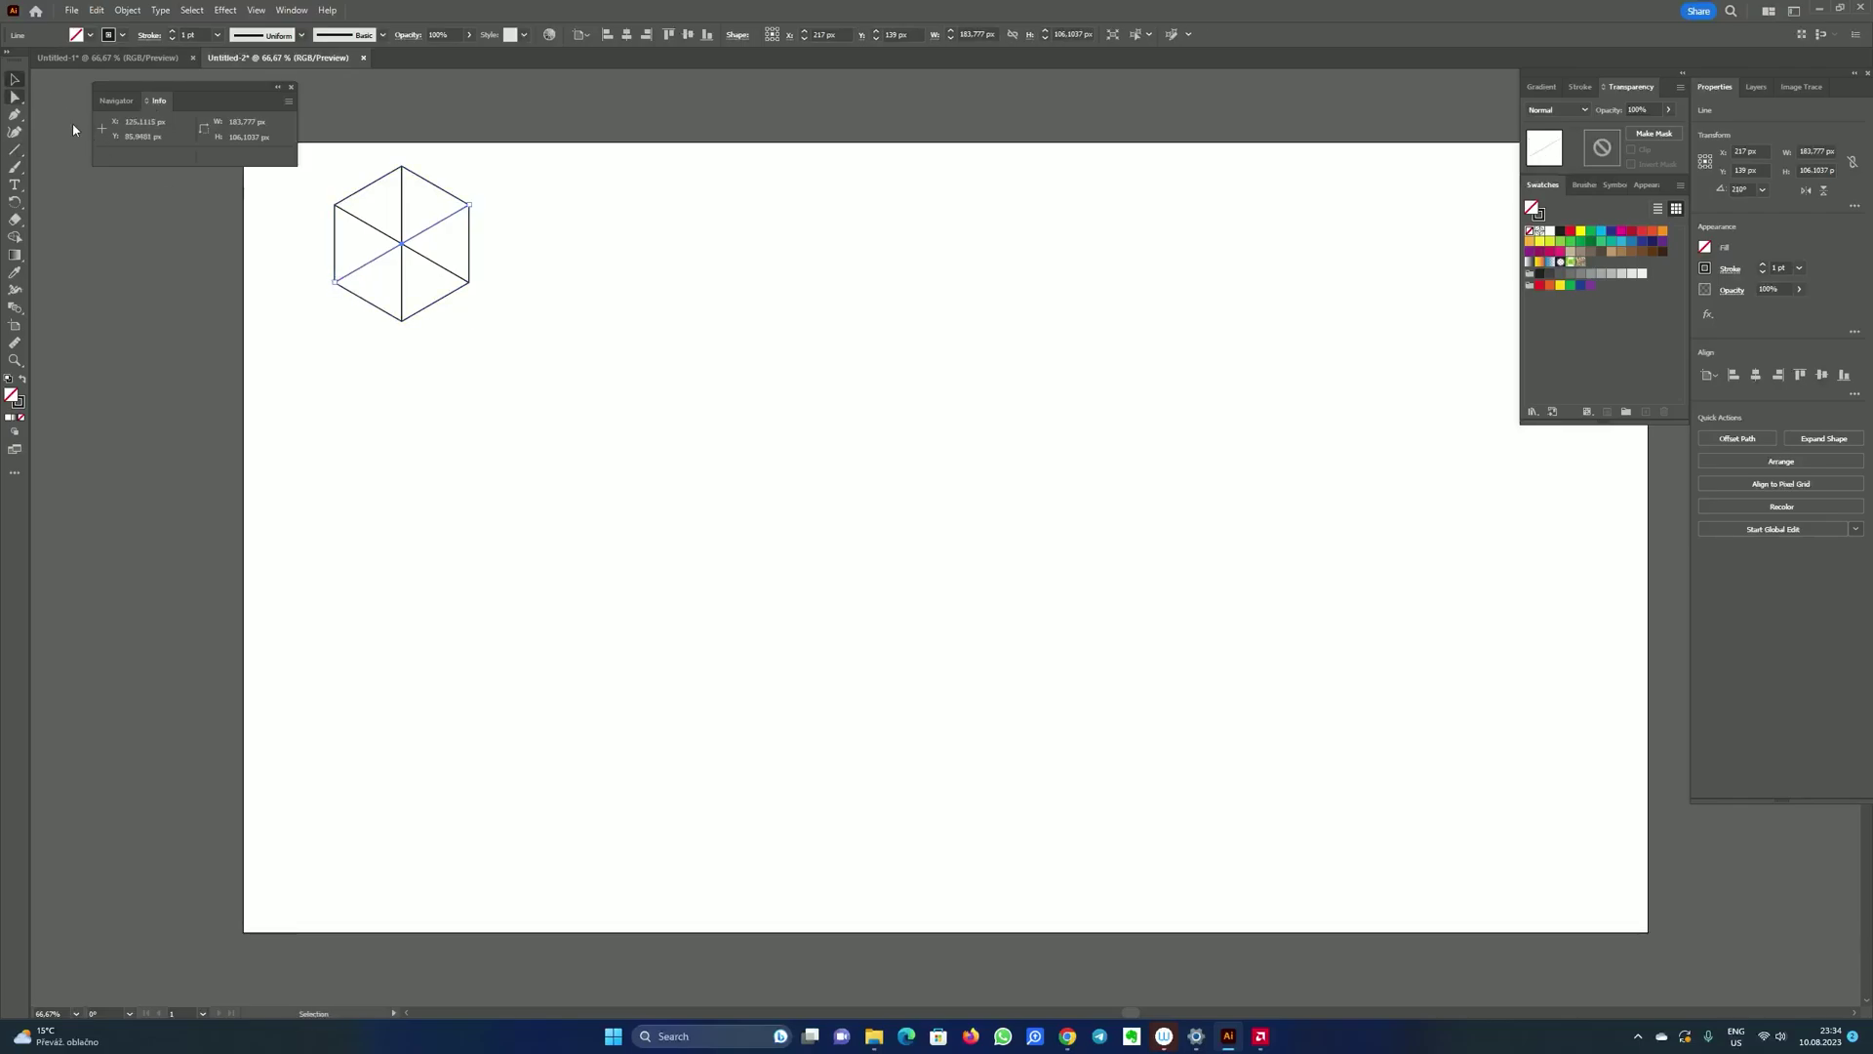
click(515, 200)
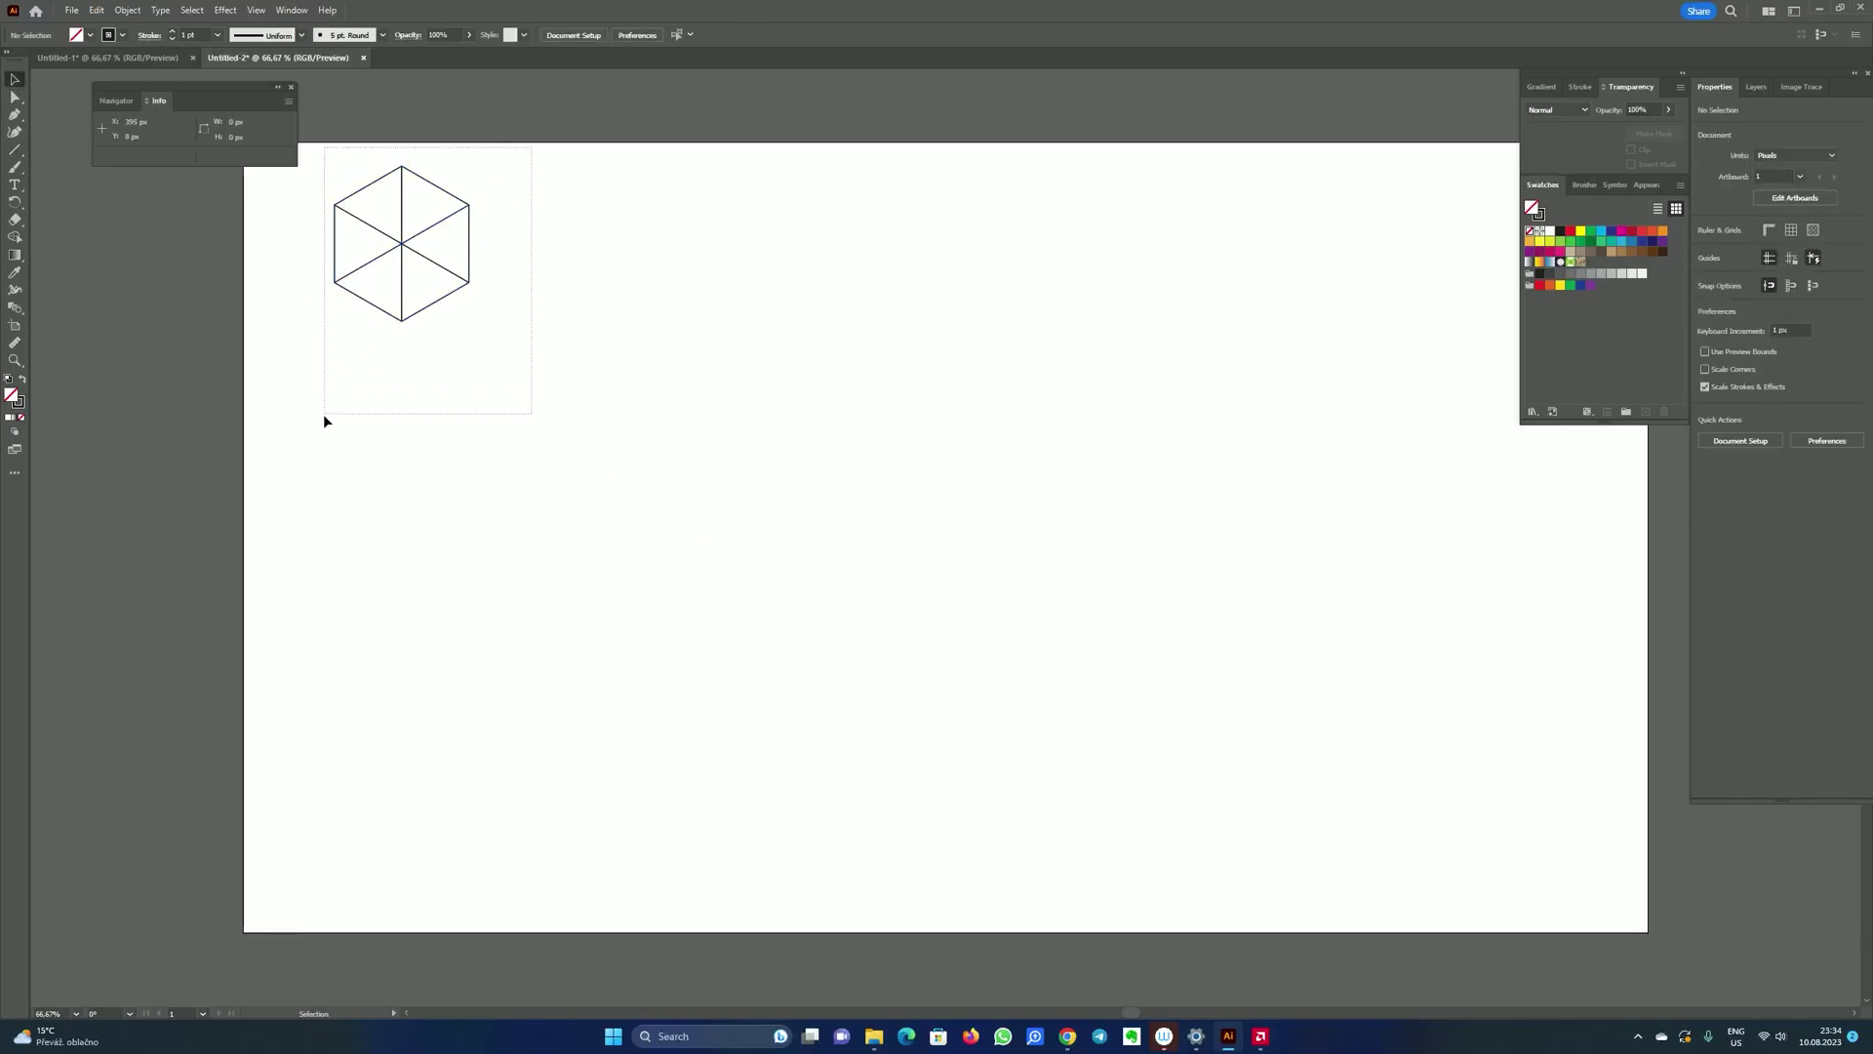
drag(324, 414, 324, 415)
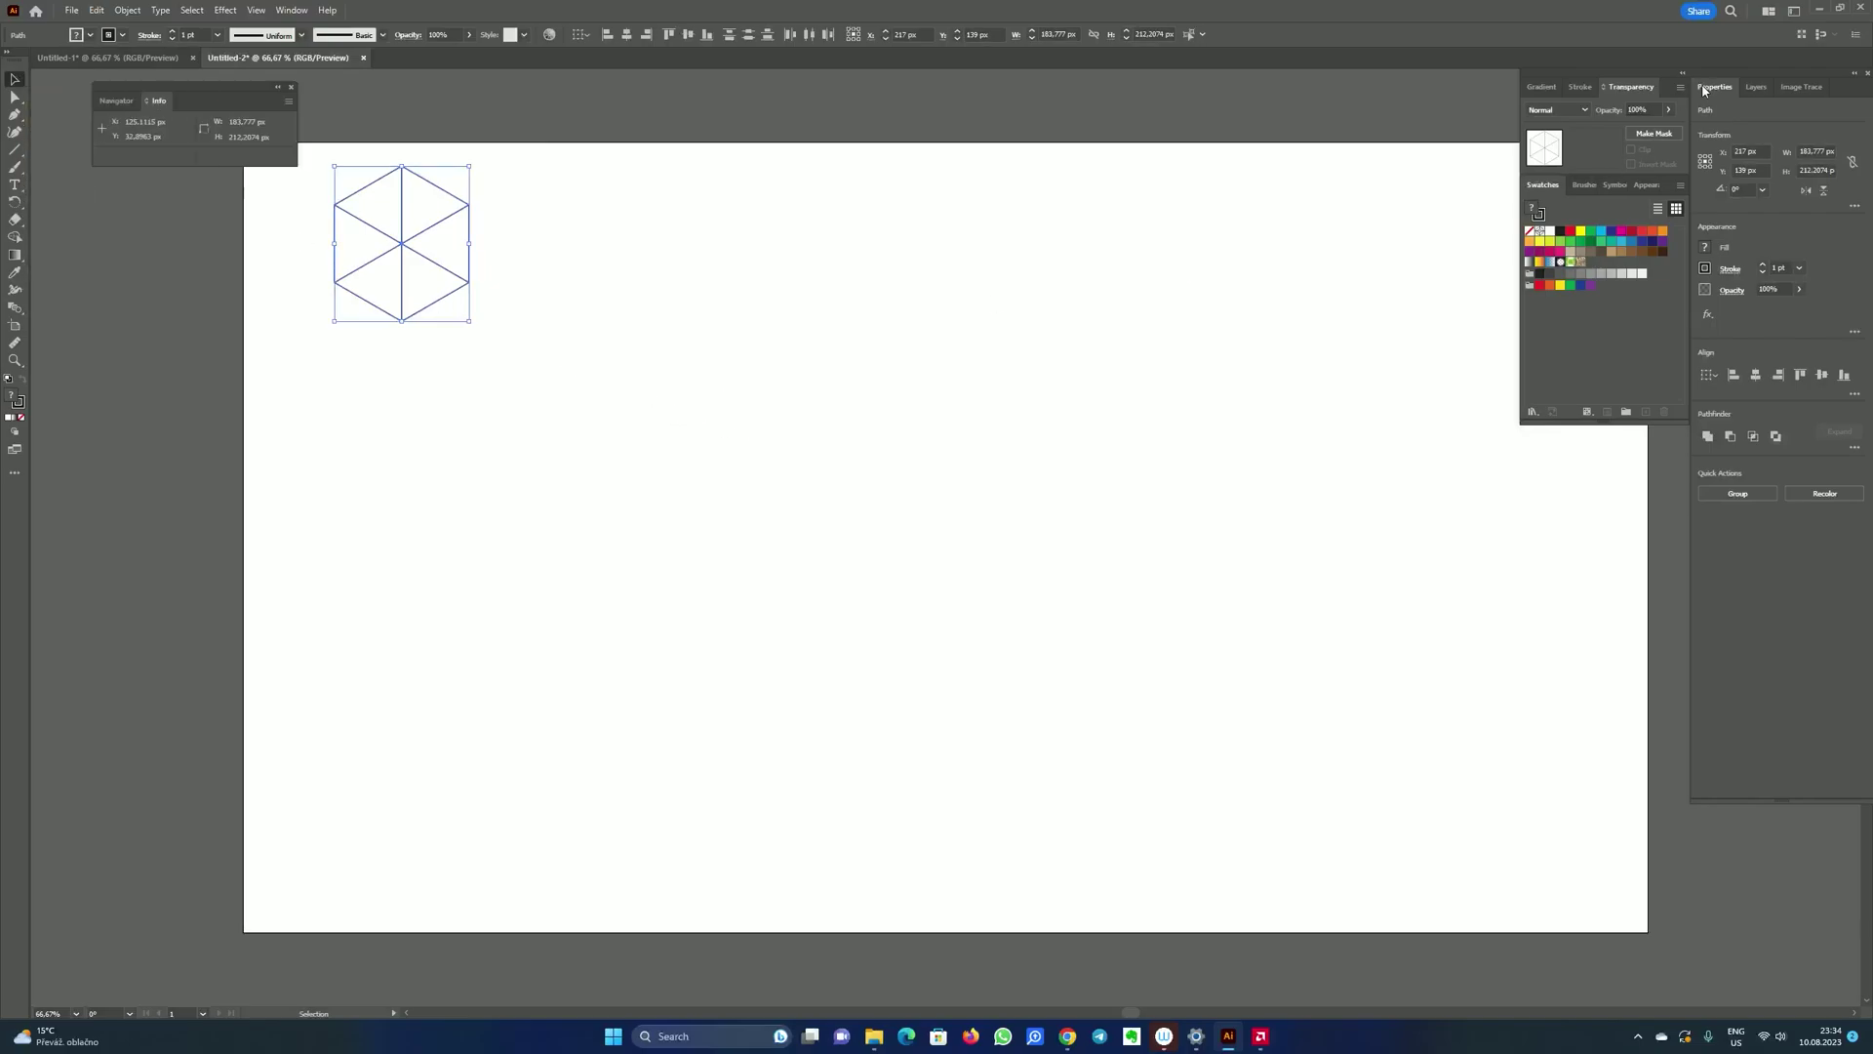
Step: Split the hexagon into triangles with the Pathfinder panel's Divide
click(299, 11)
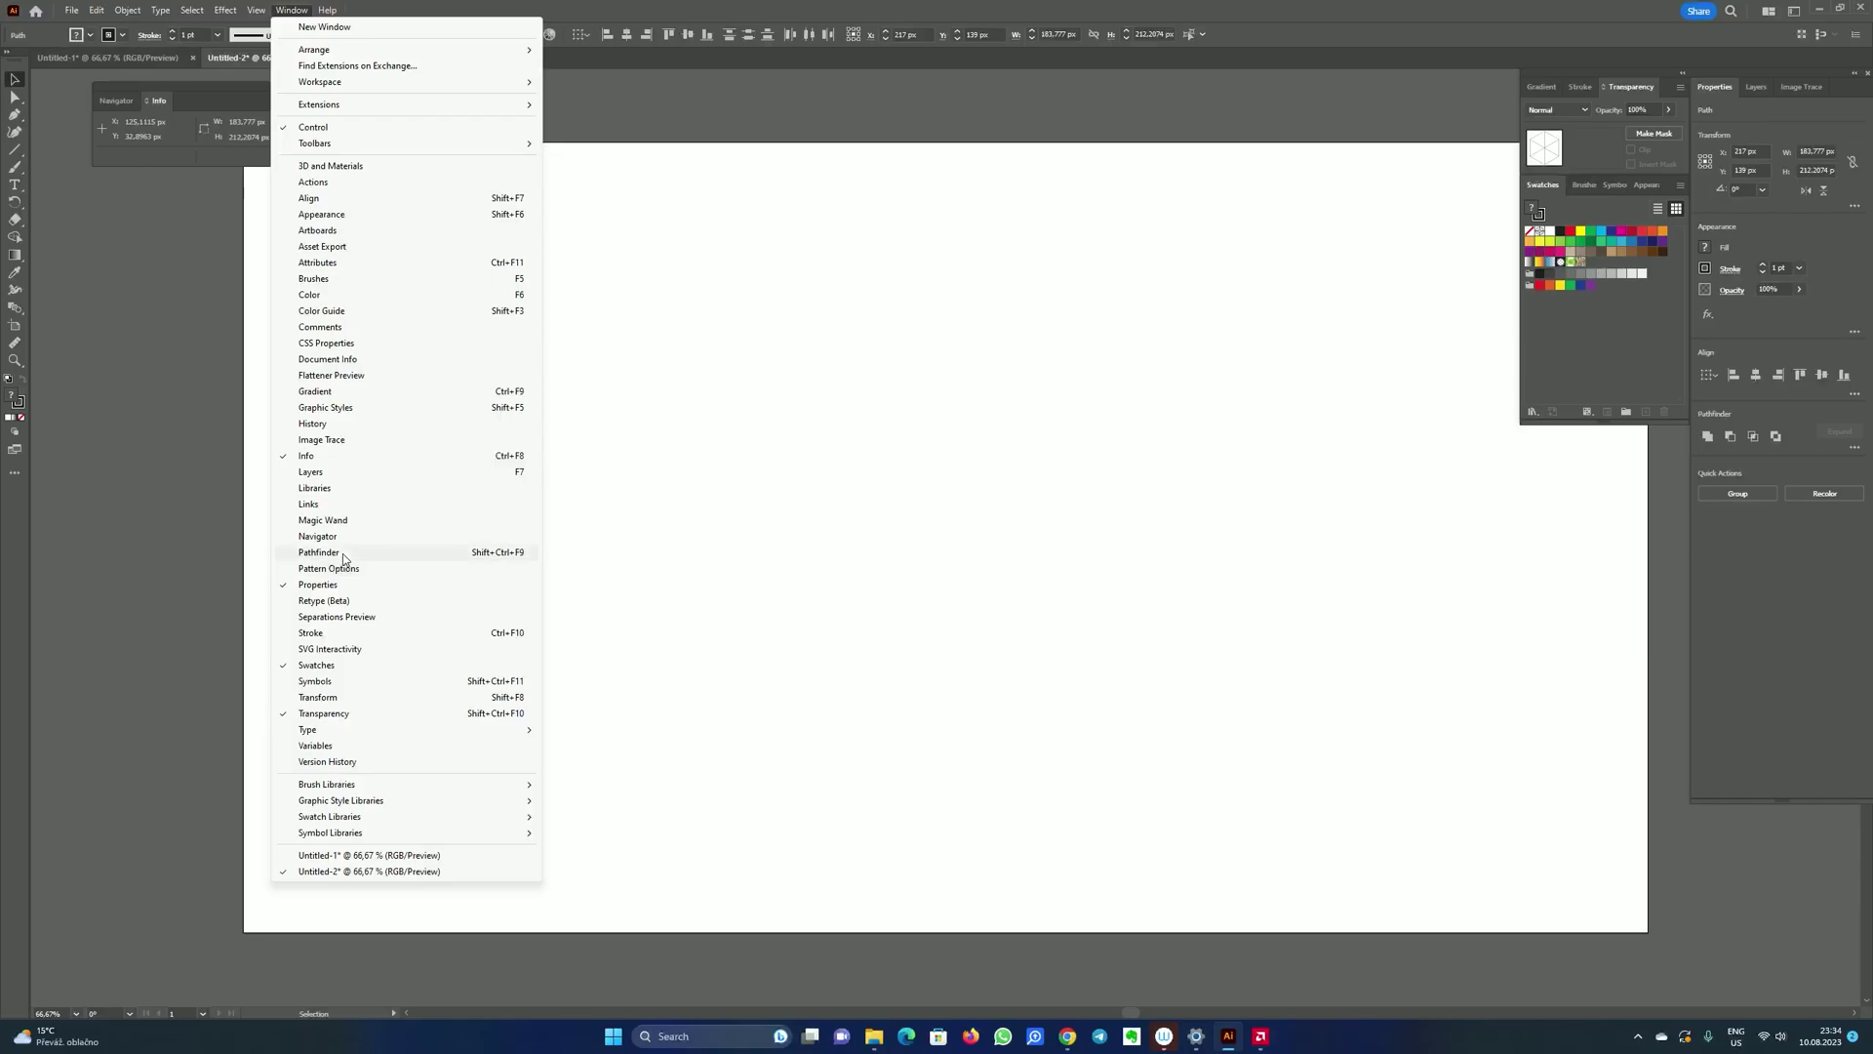
click(342, 553)
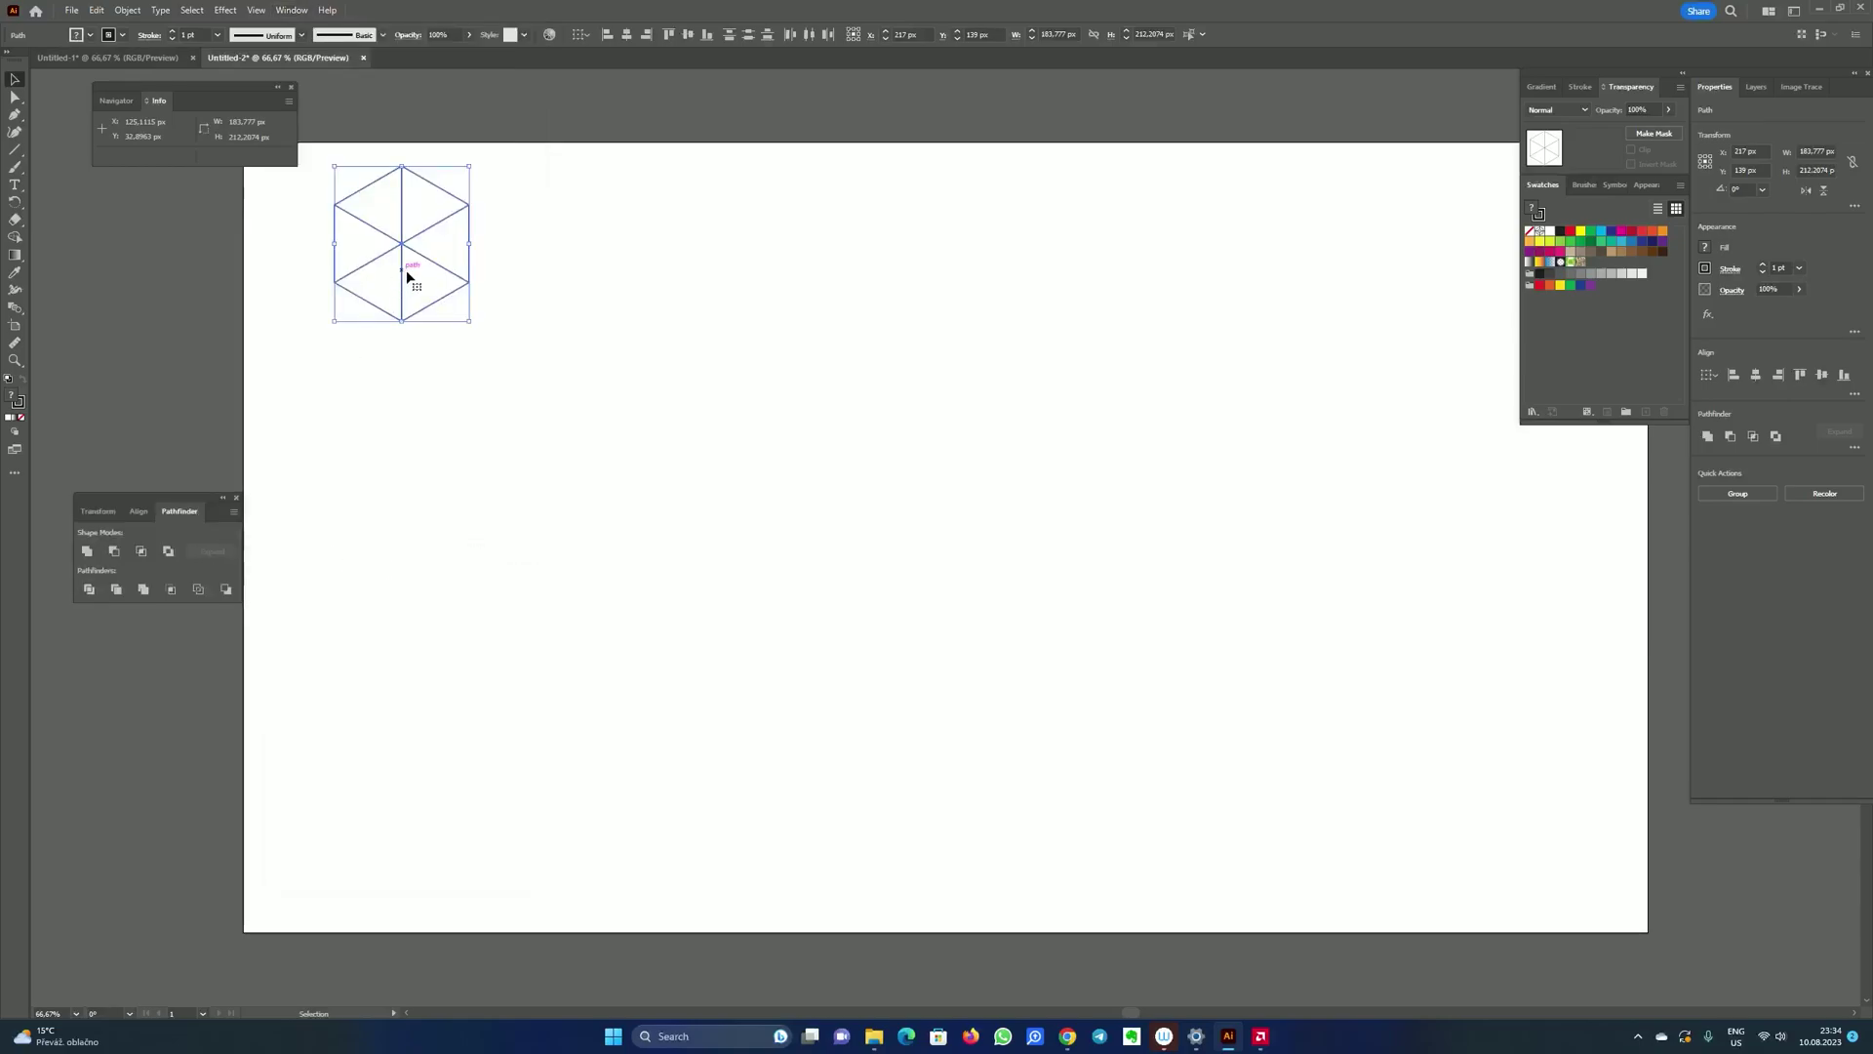
click(88, 589)
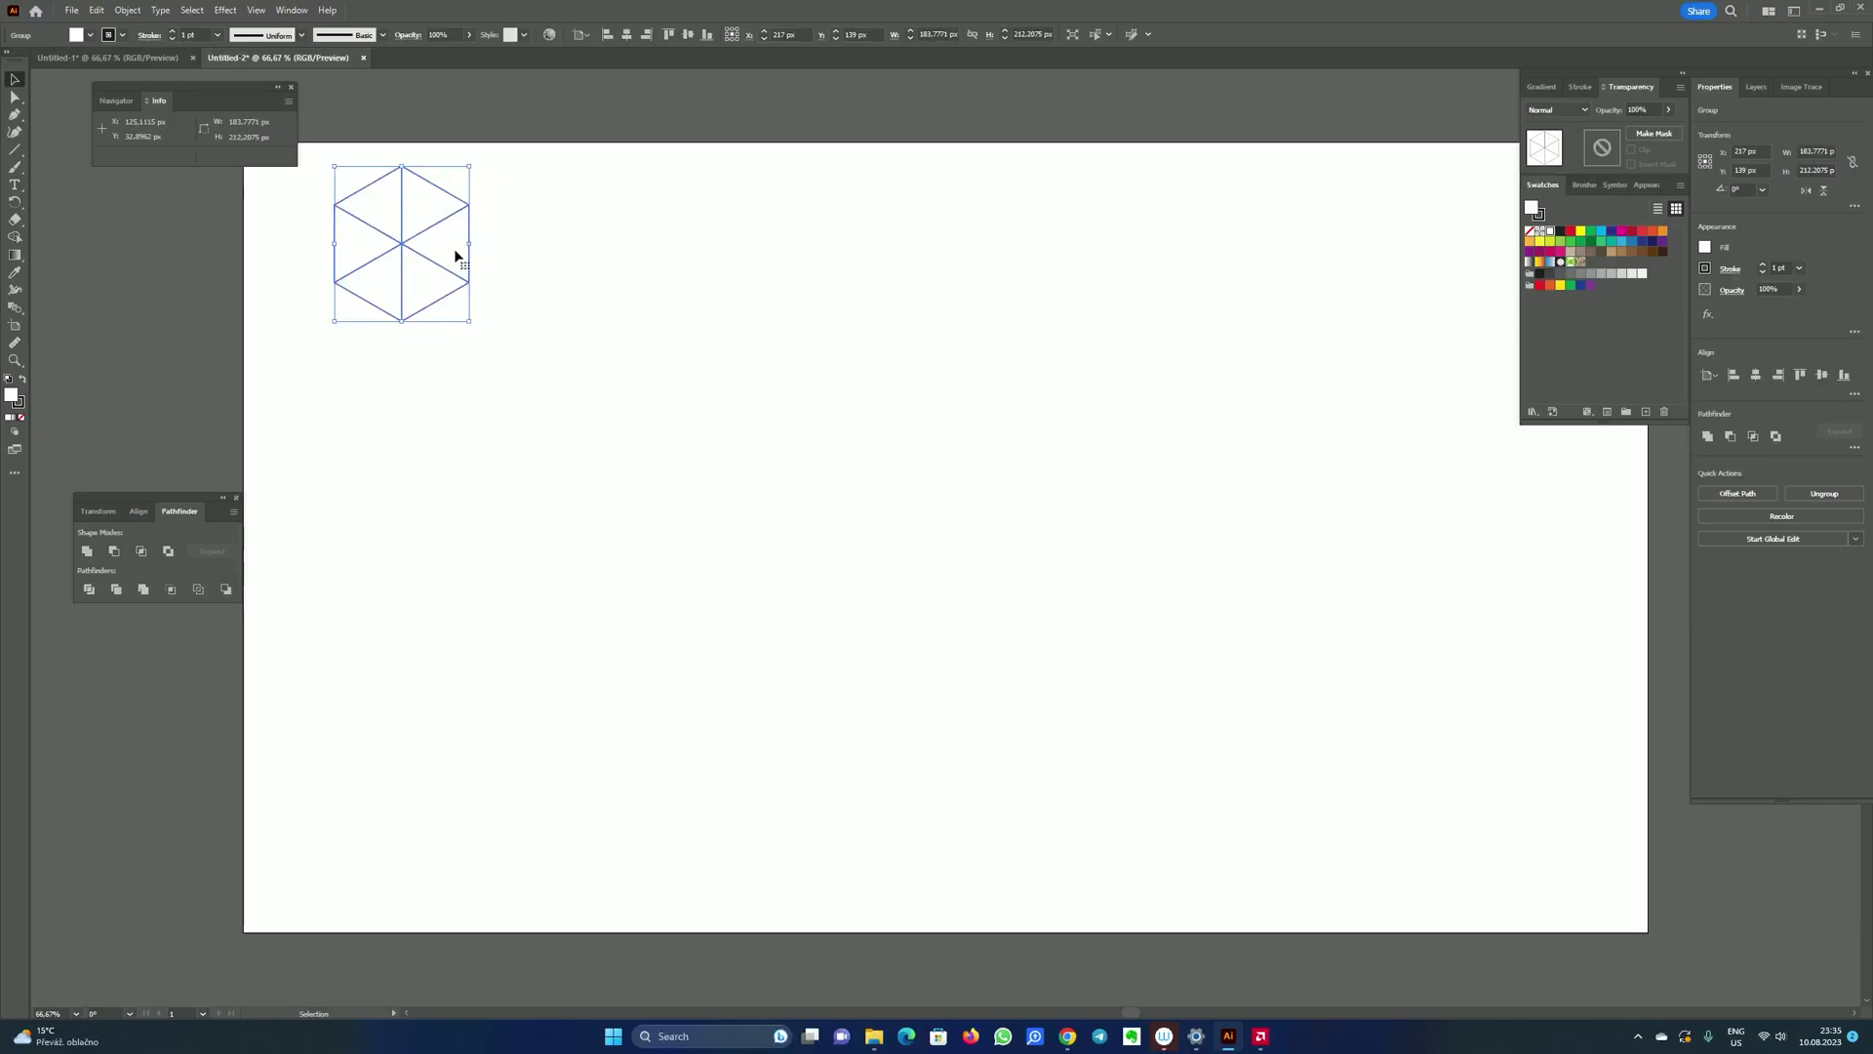
click(531, 452)
Step: Verify with Direct Selection that each triangle is separate, then reselect the whole divided hexagon
drag(15, 97, 44, 106)
click(417, 198)
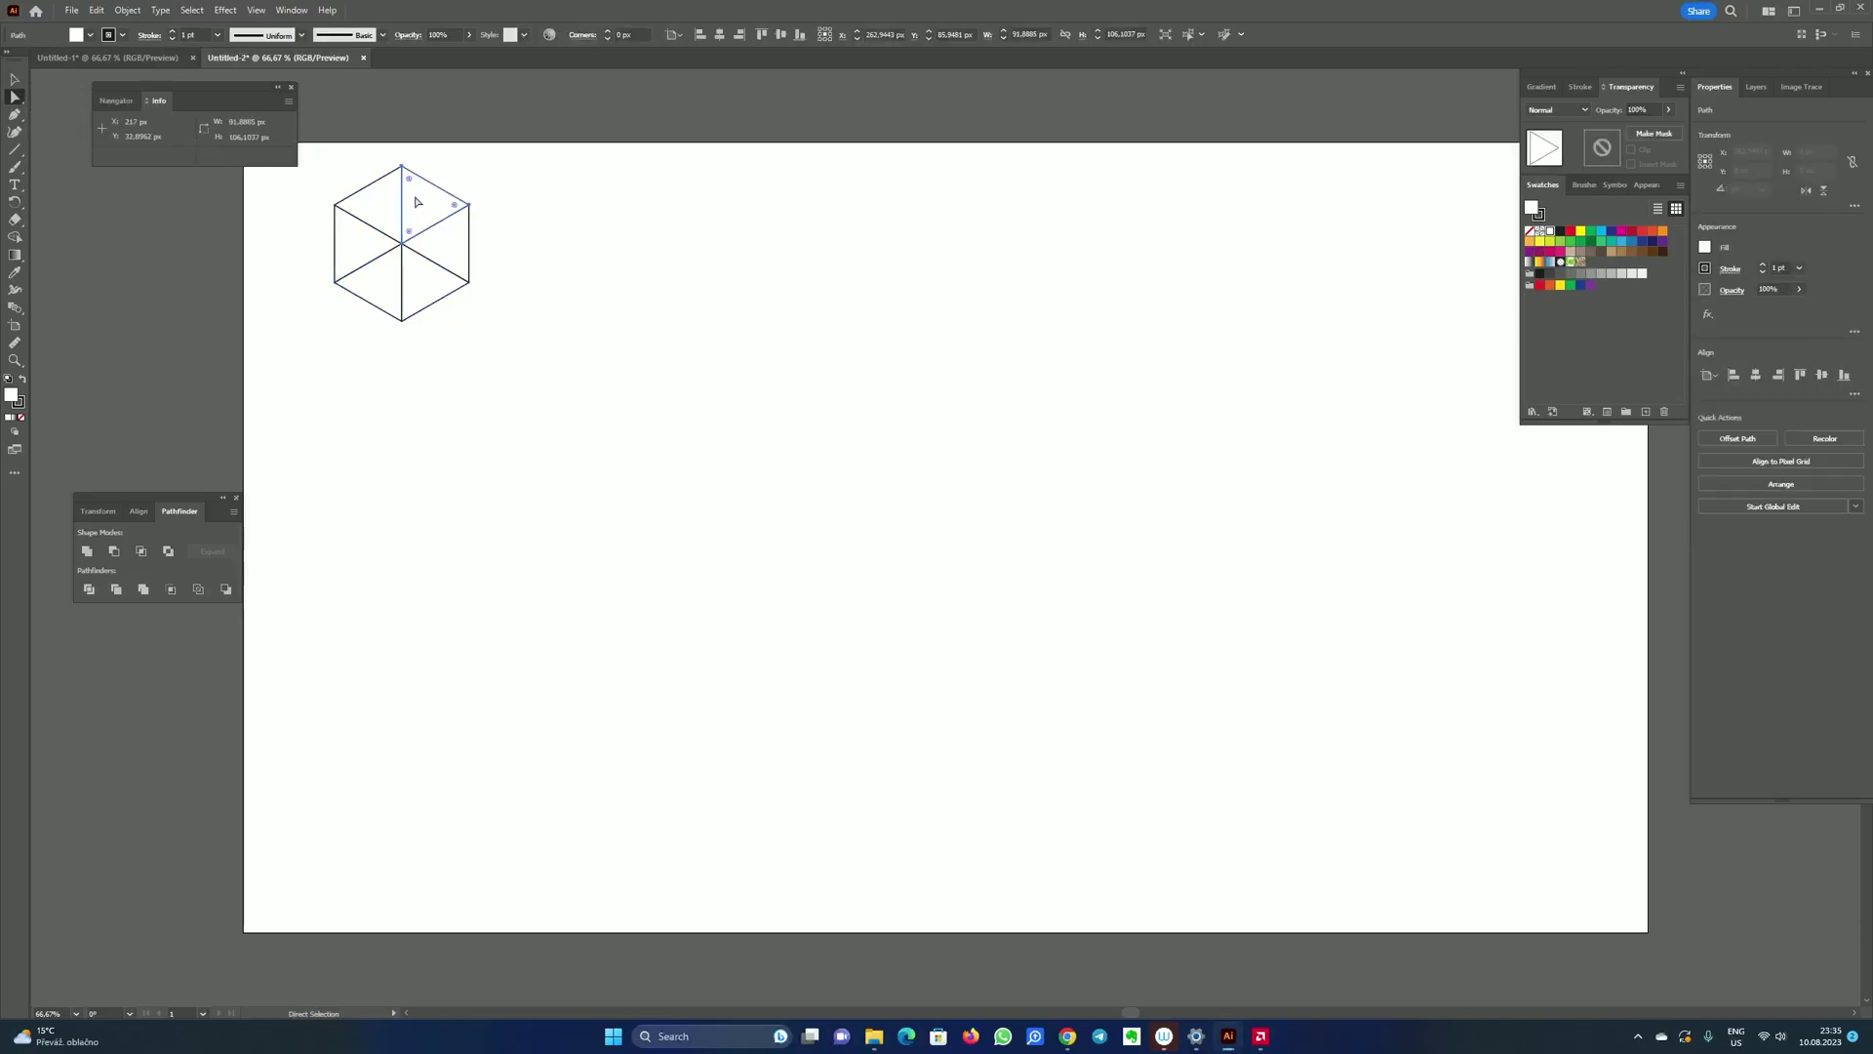
click(364, 250)
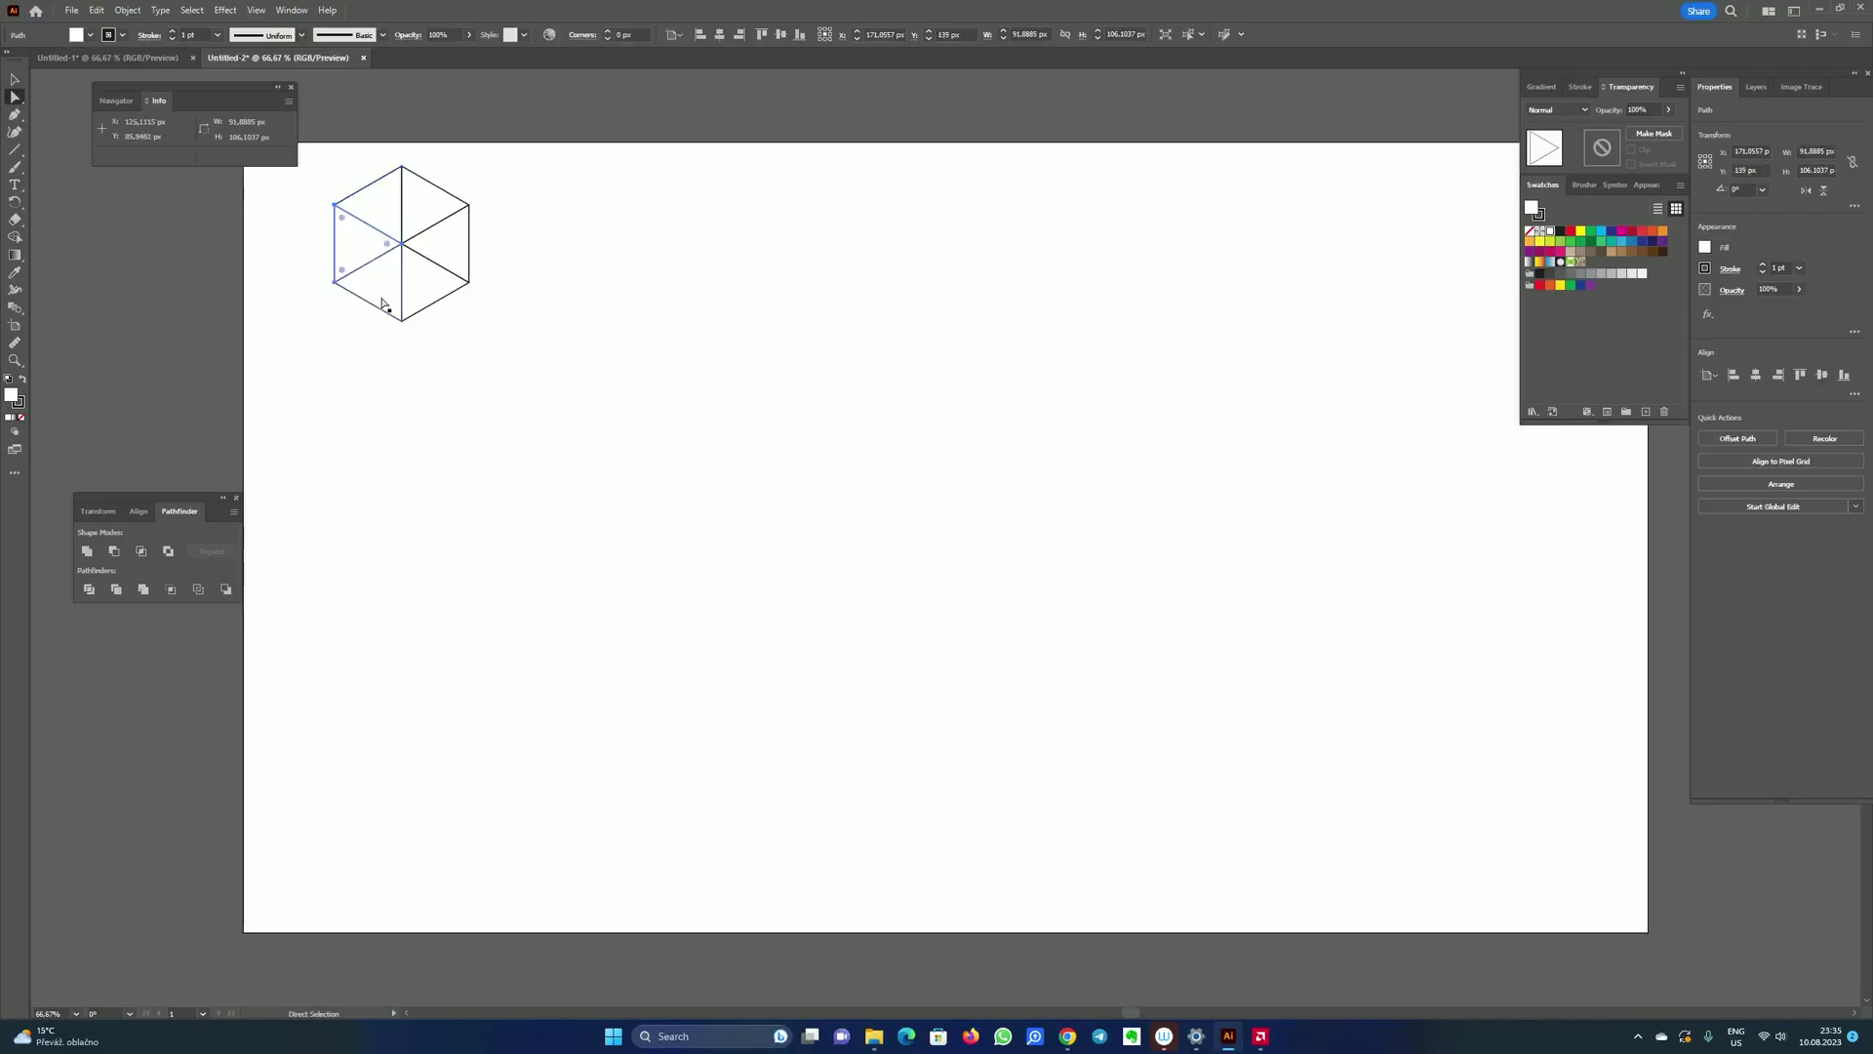
click(425, 291)
click(452, 232)
click(416, 205)
click(377, 198)
key(v)
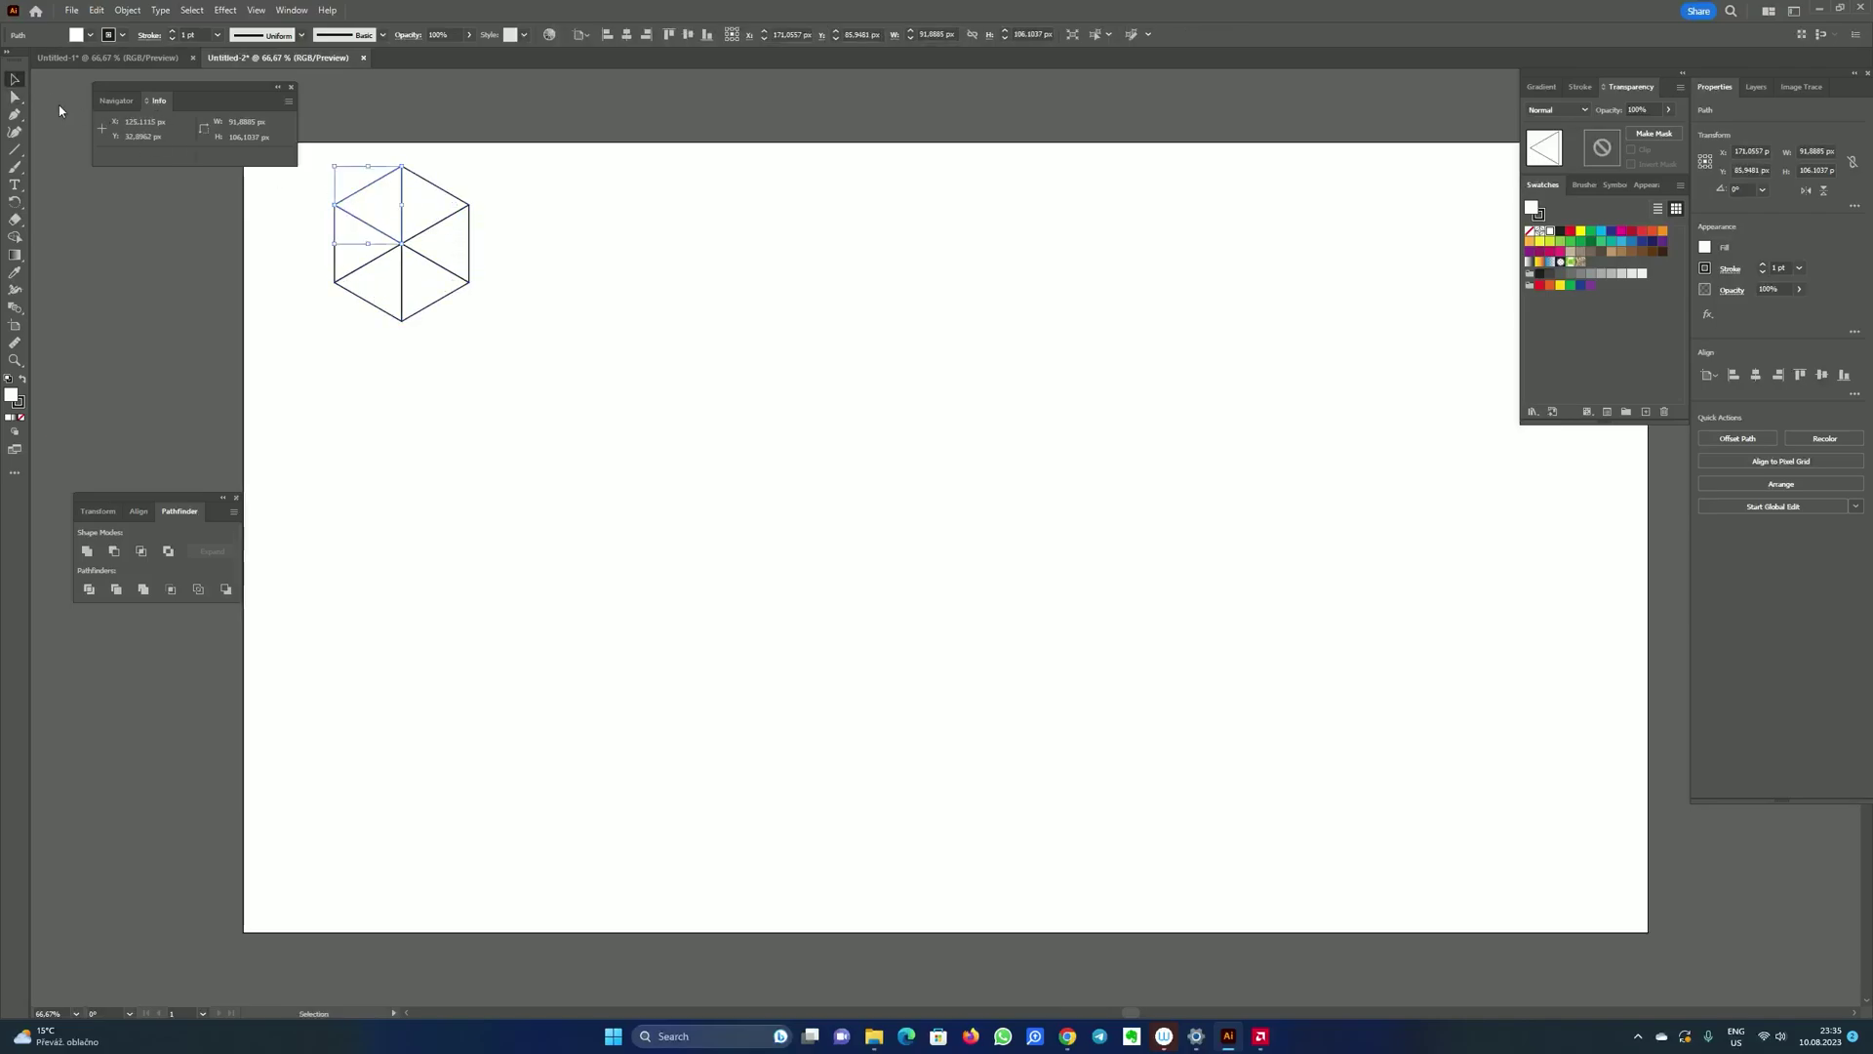
click(539, 232)
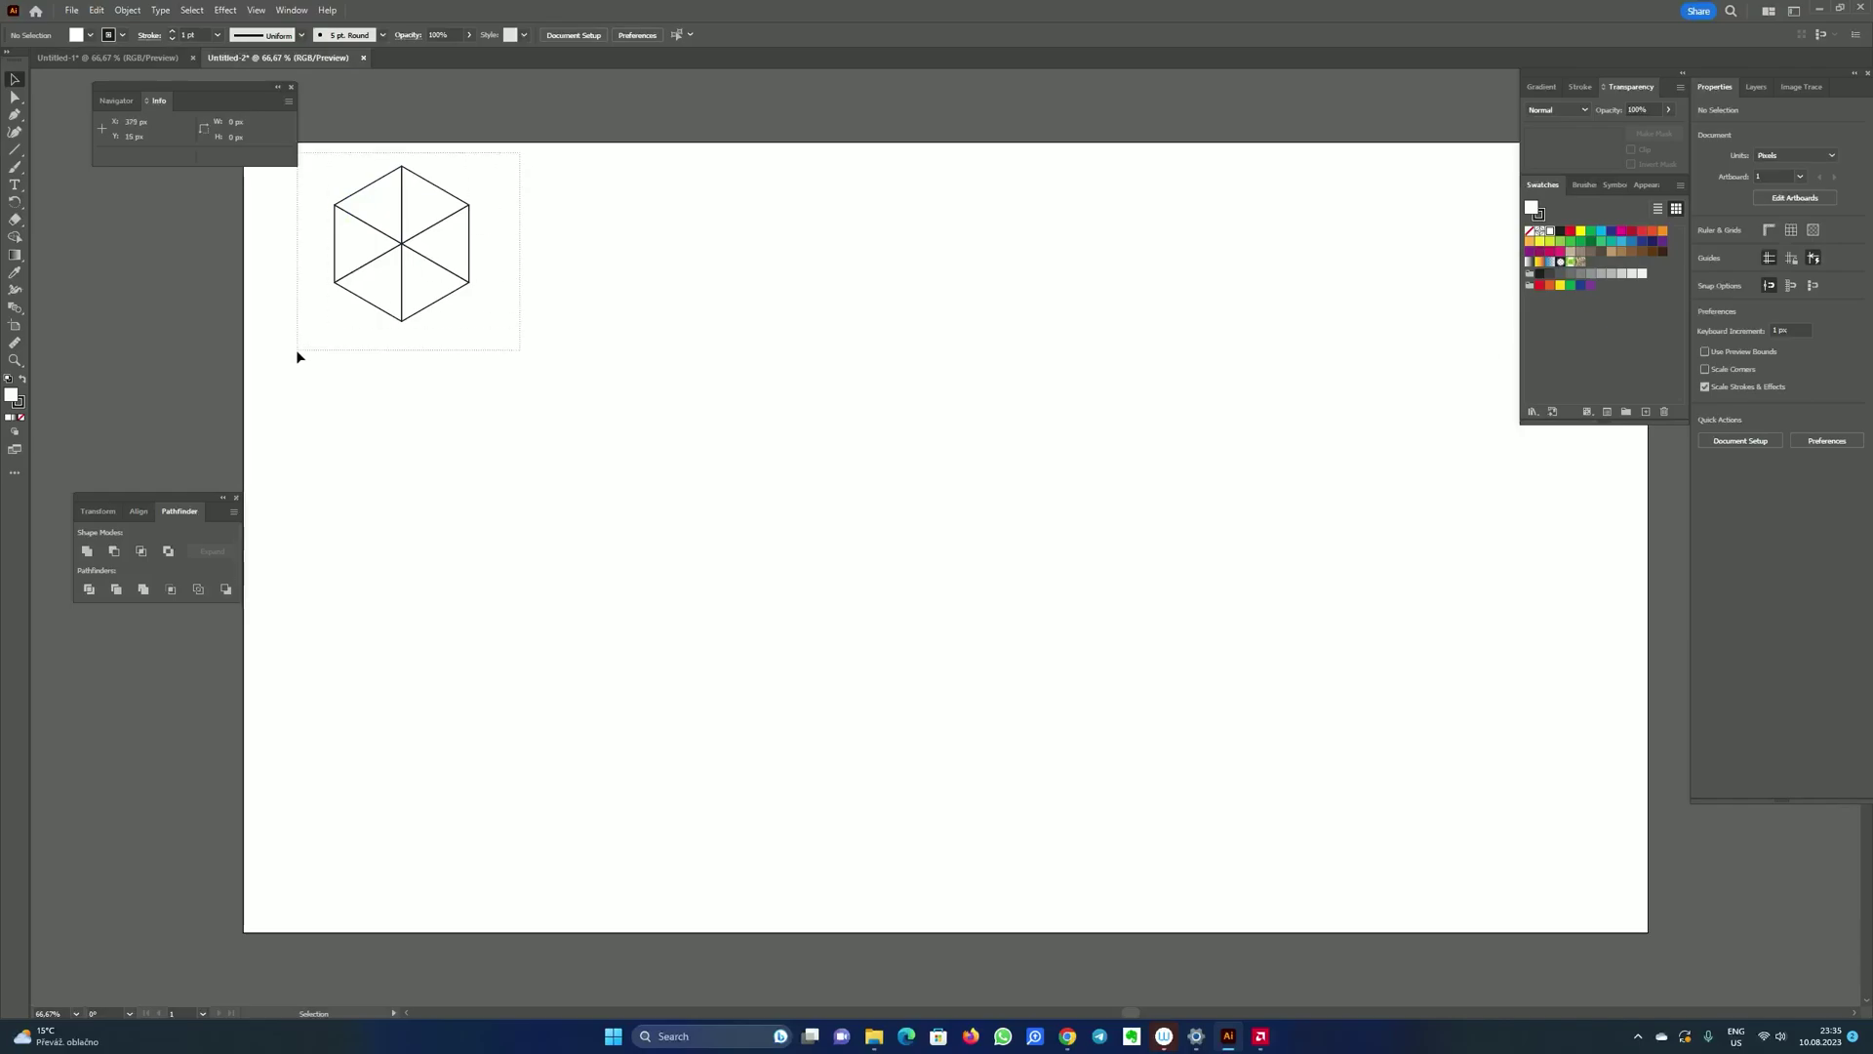
drag(297, 356, 302, 359)
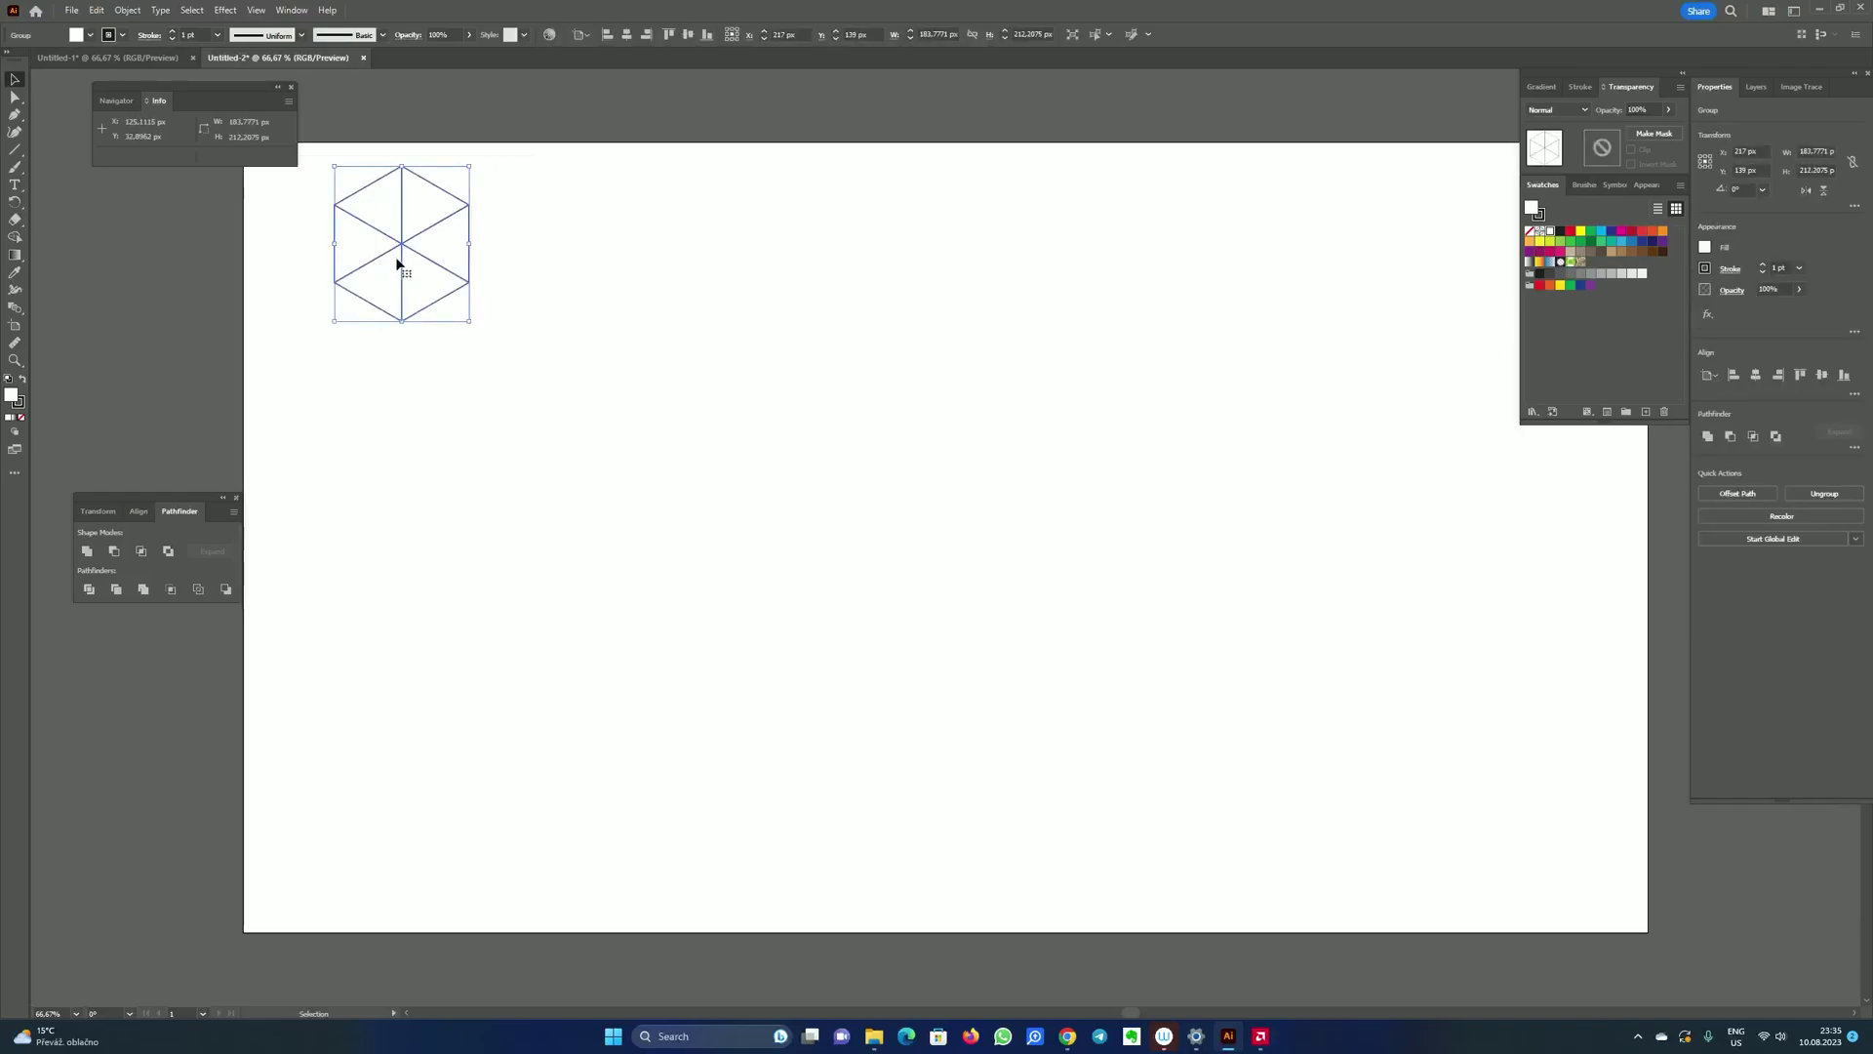
Step: Stack four copies of the divided hexagon below the original, then nudge the column up
drag(406, 220, 392, 302)
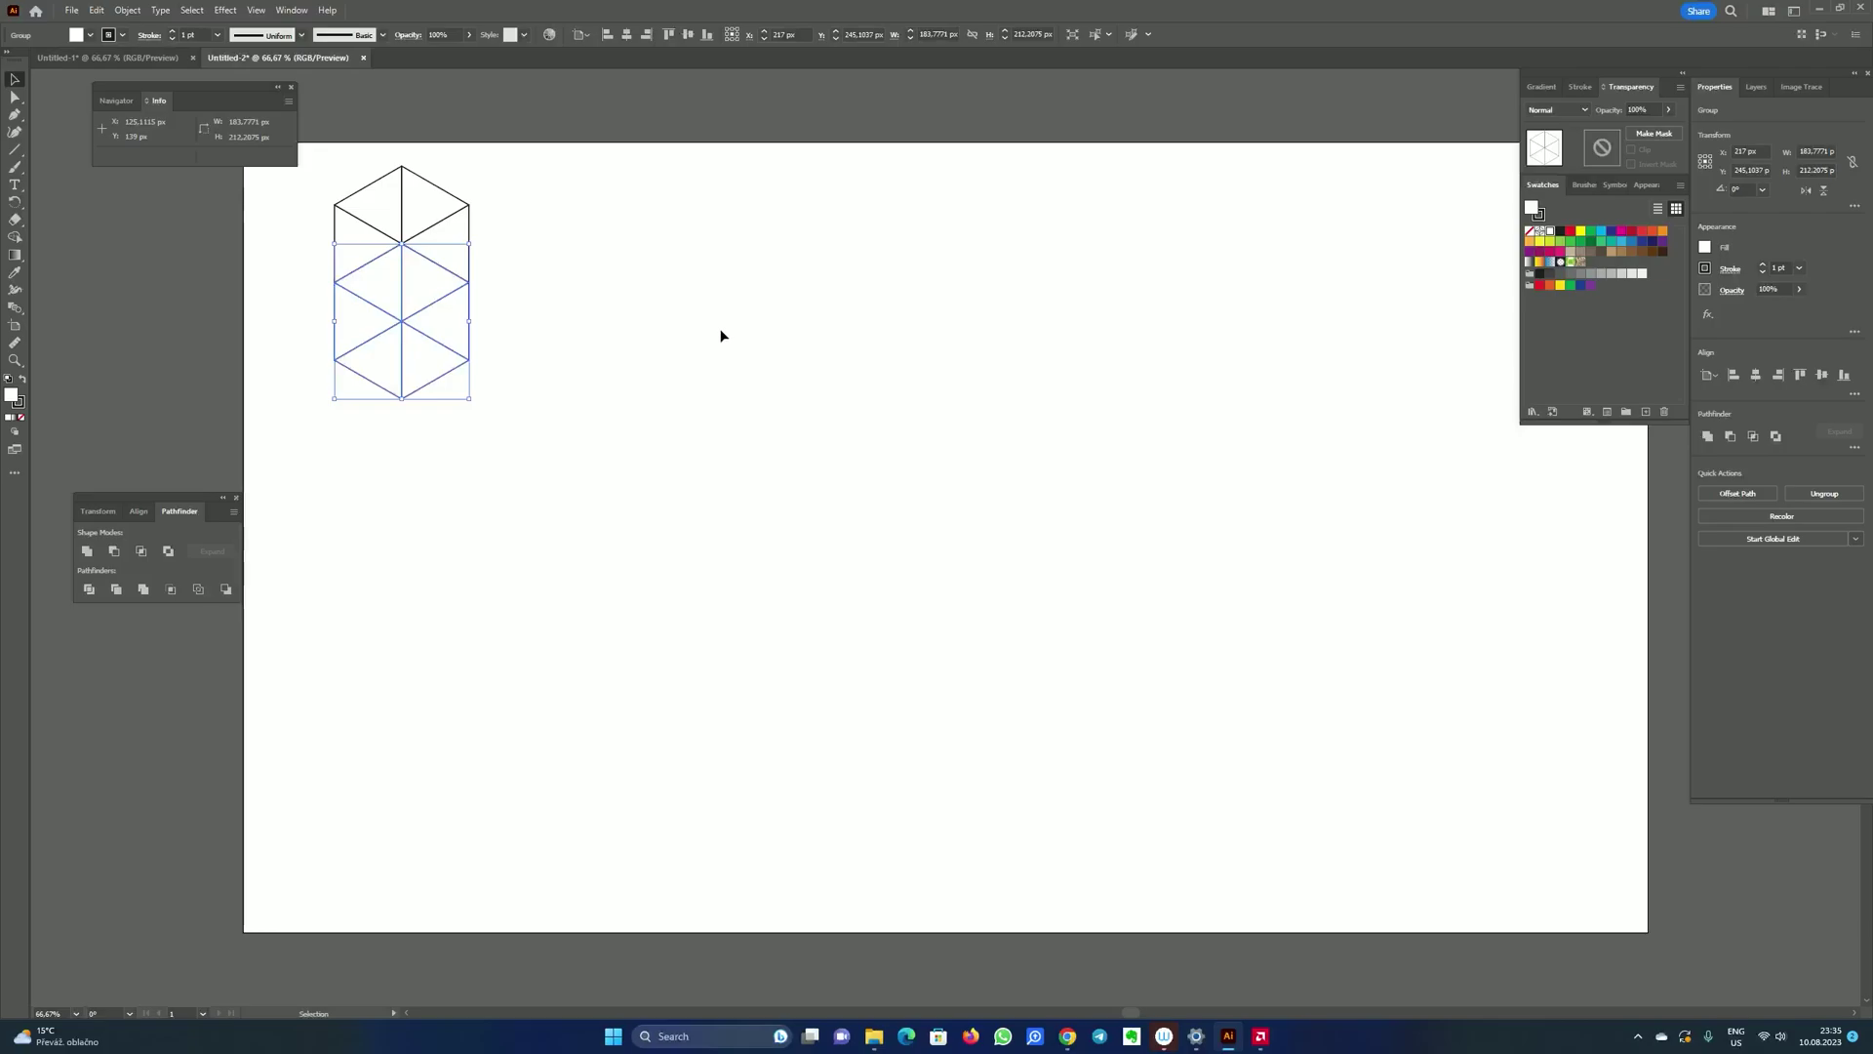
key(ctrl+d)
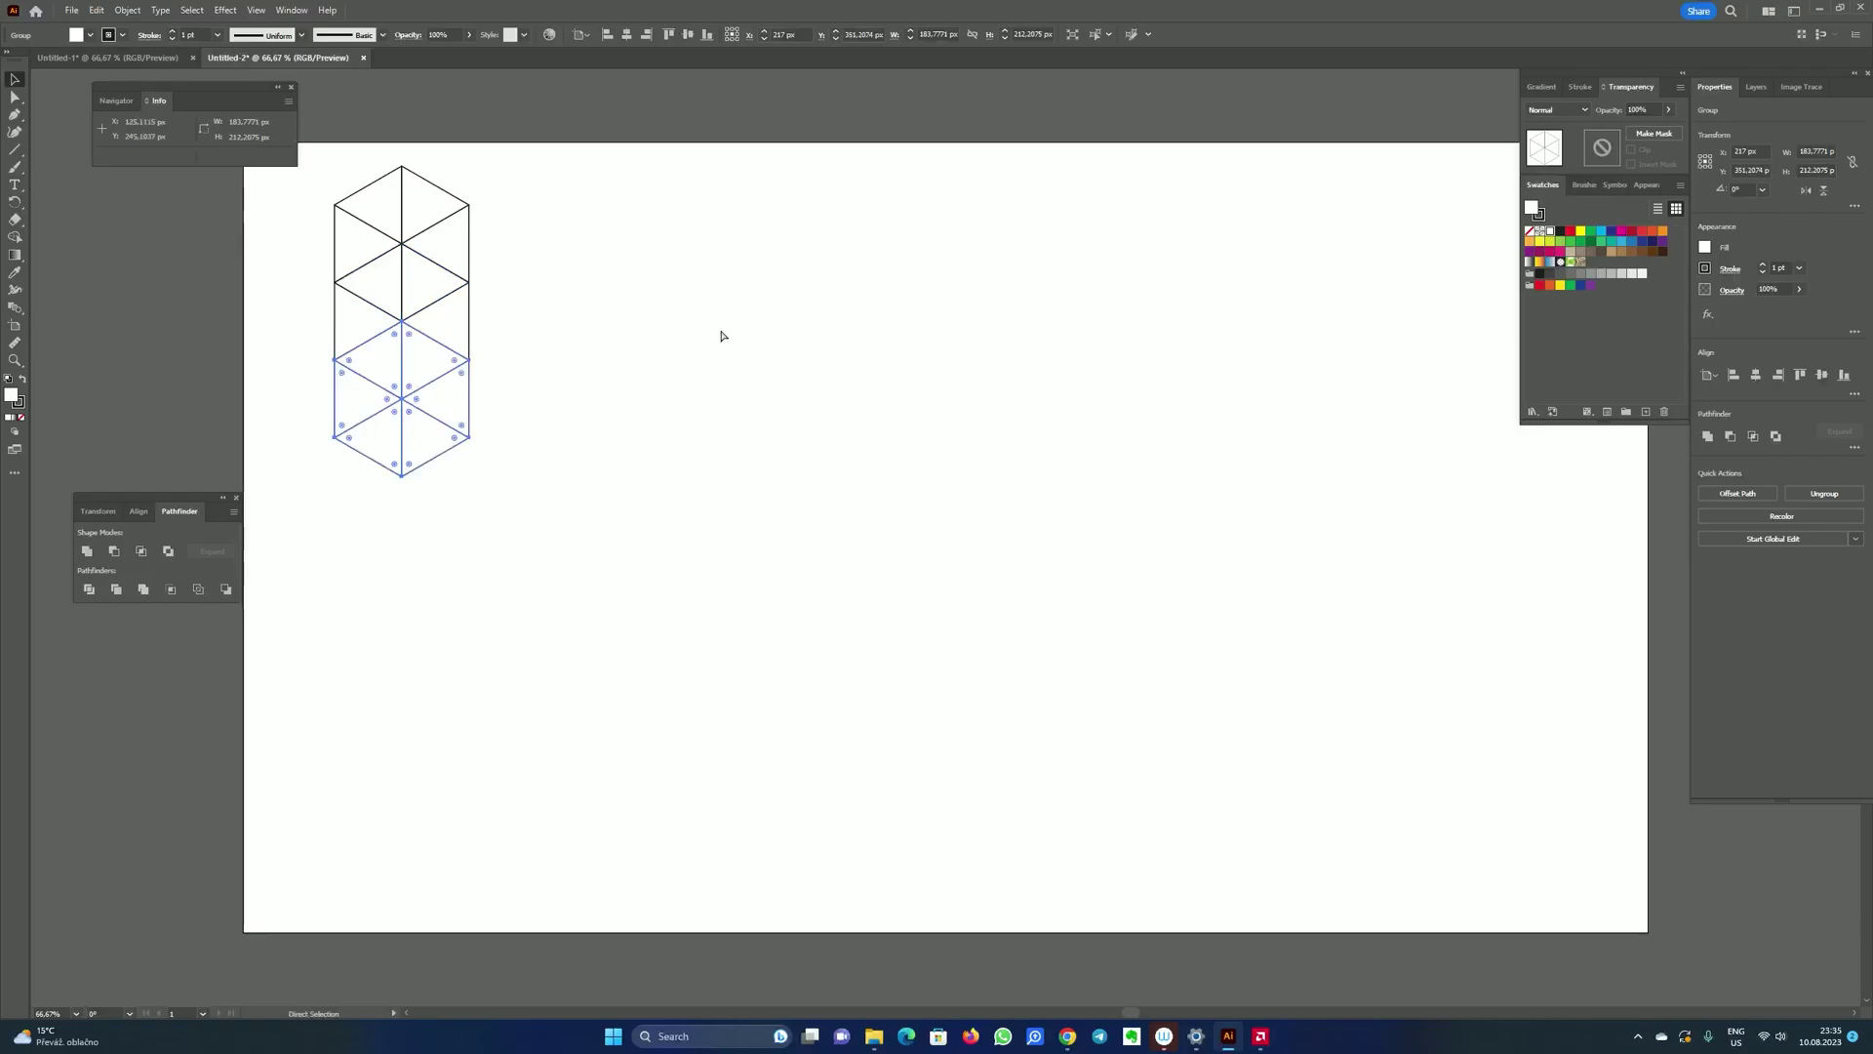
key(ctrl+d)
key(ctrl+d)
key(ctrl+d)
key(ctrl+d)
key(ctrl+d)
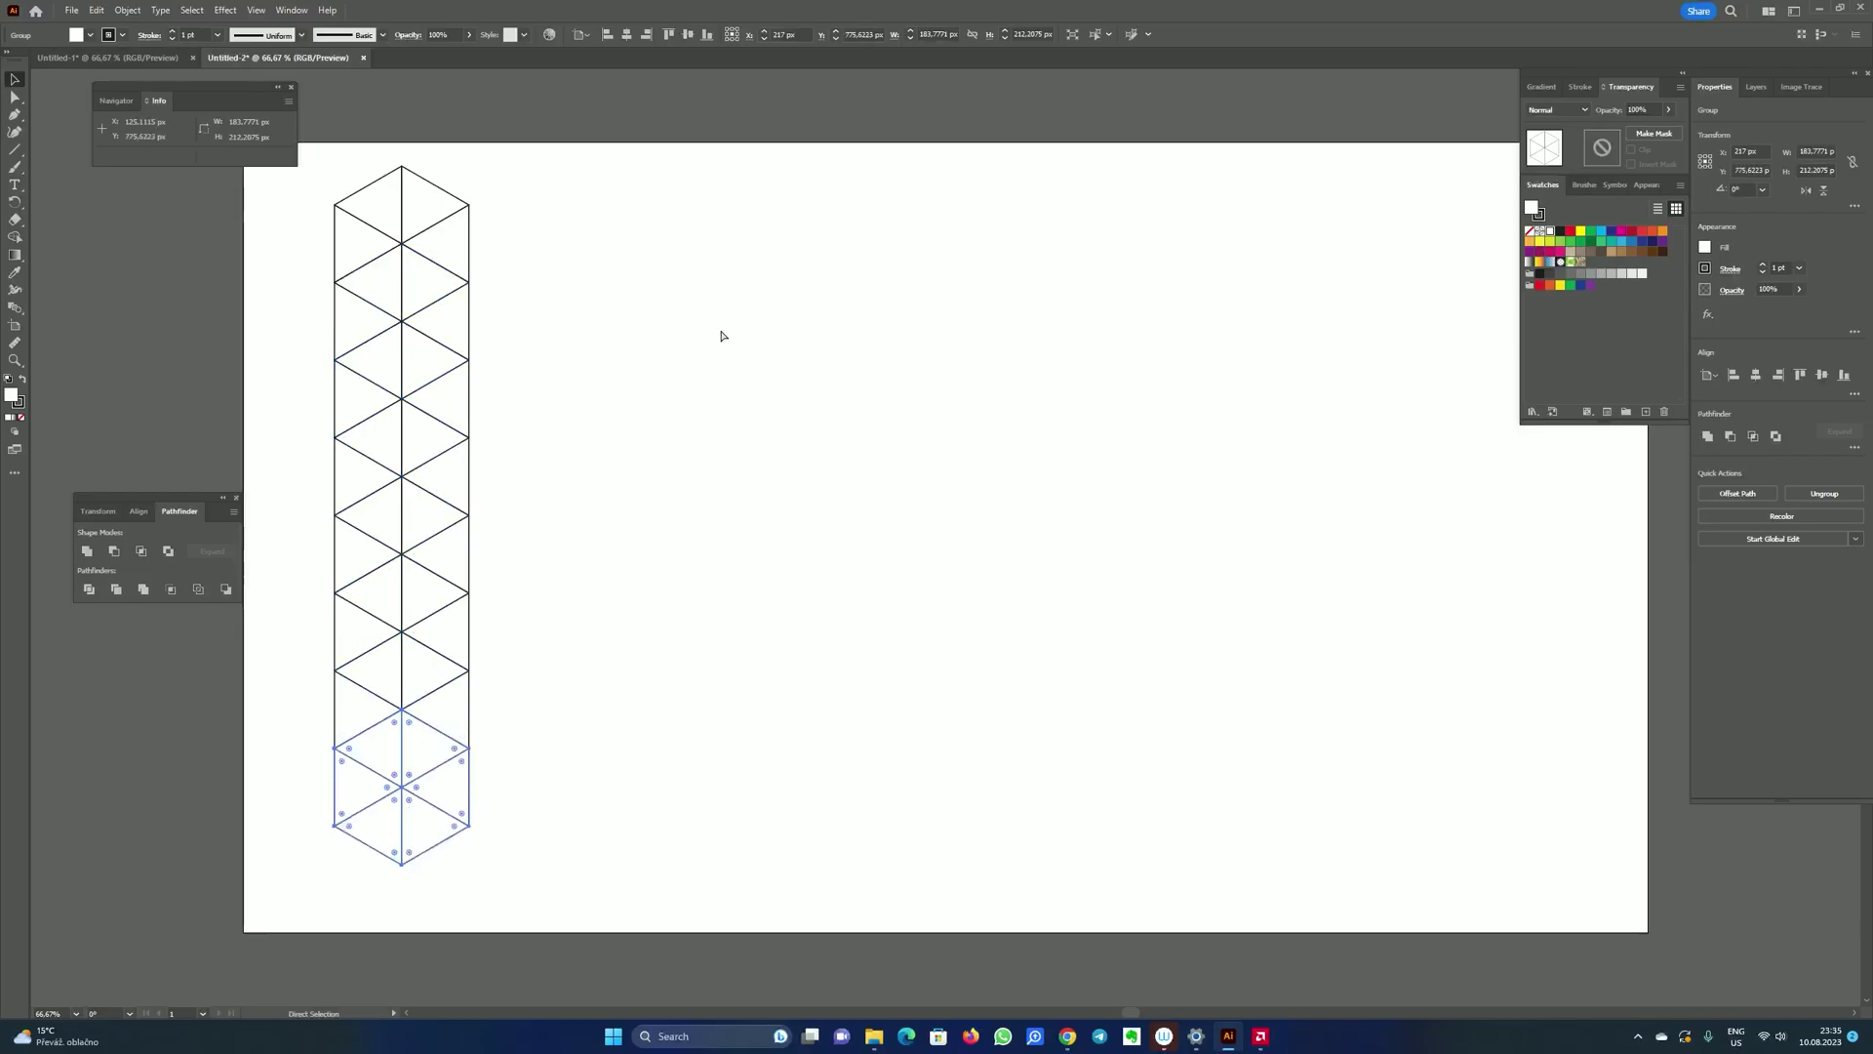
key(ctrl+d)
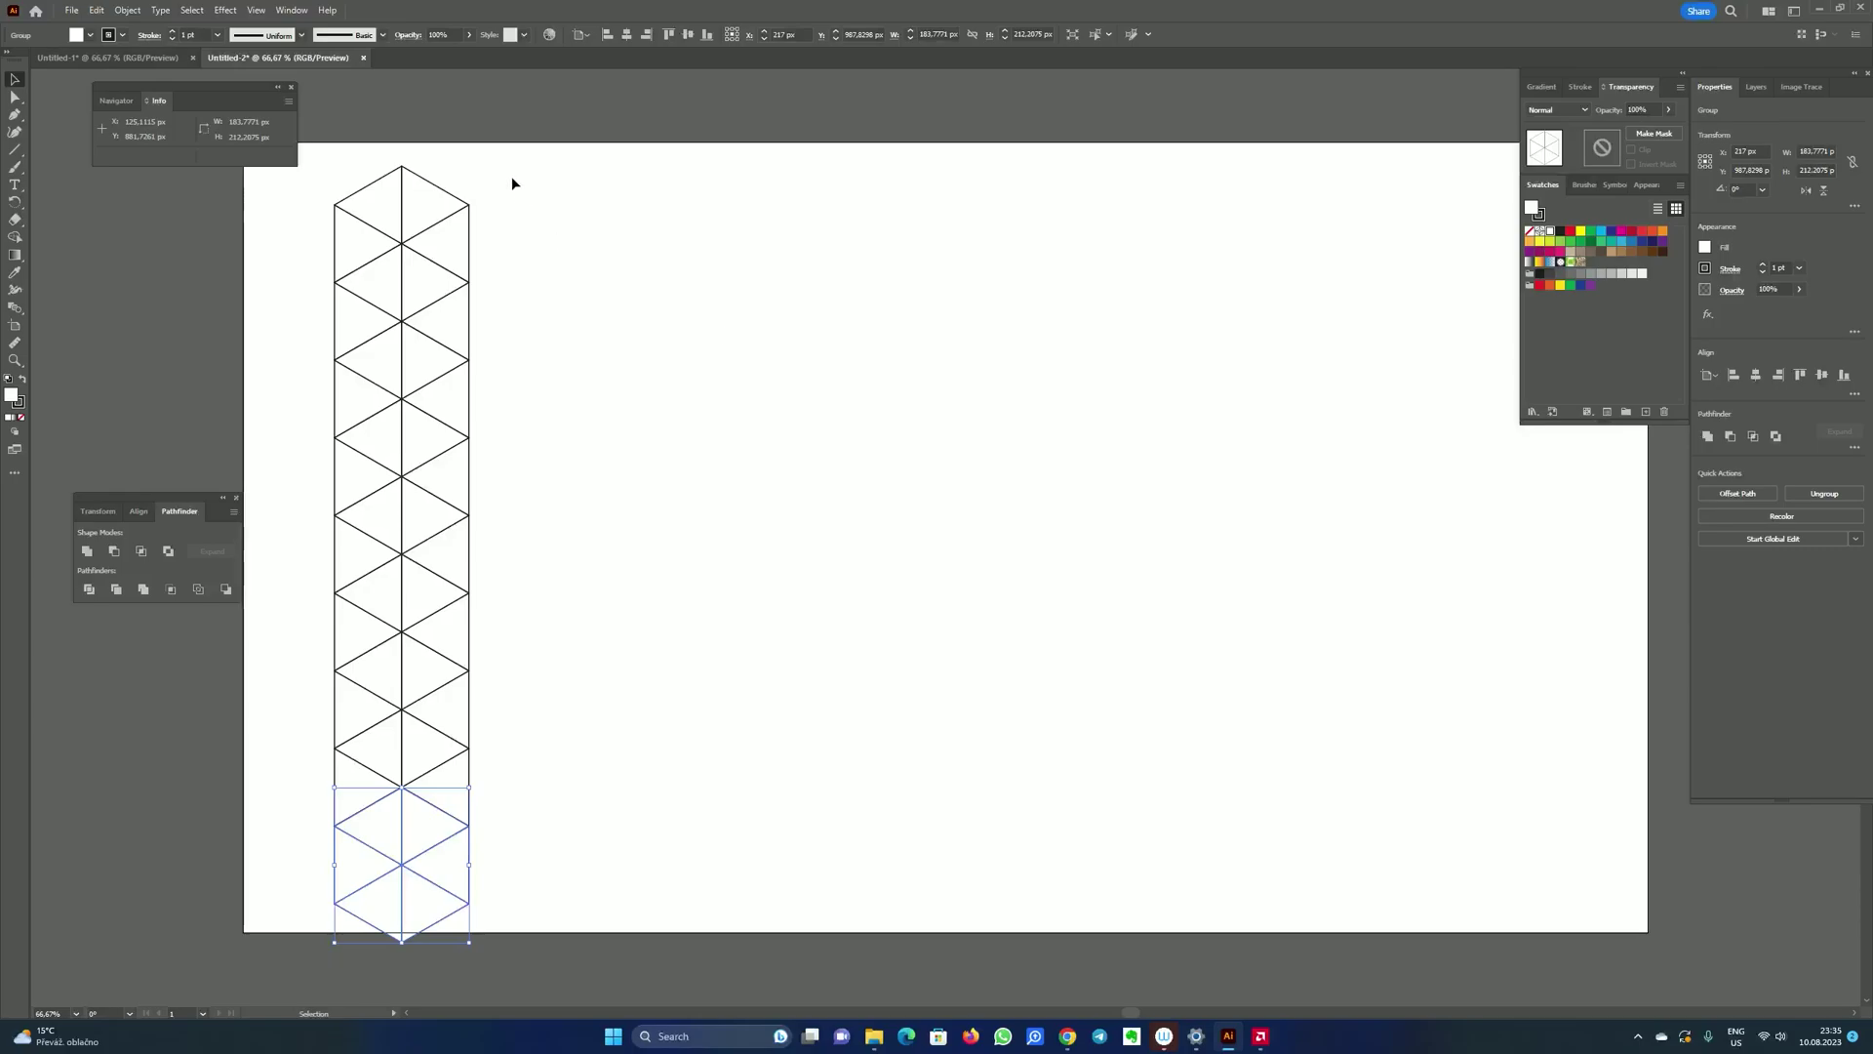
click(596, 235)
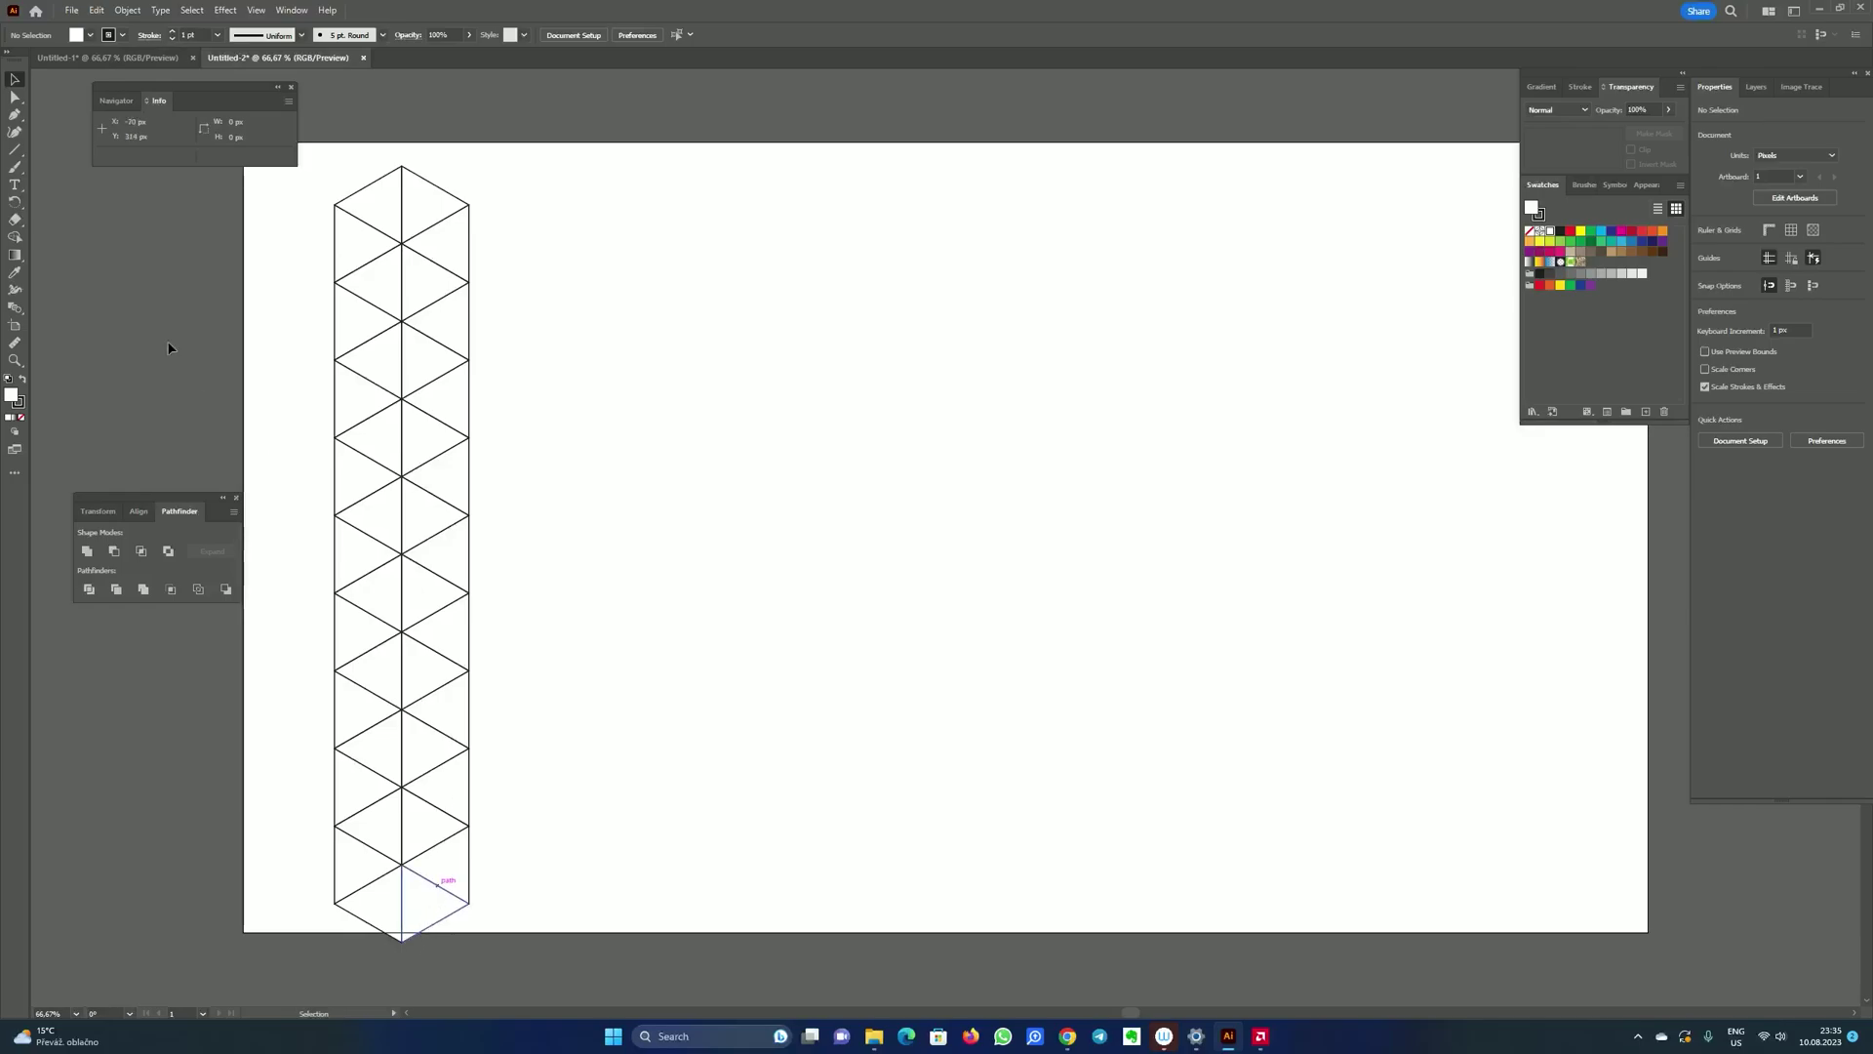
drag(541, 164, 306, 746)
scroll(305, 745, up, 5)
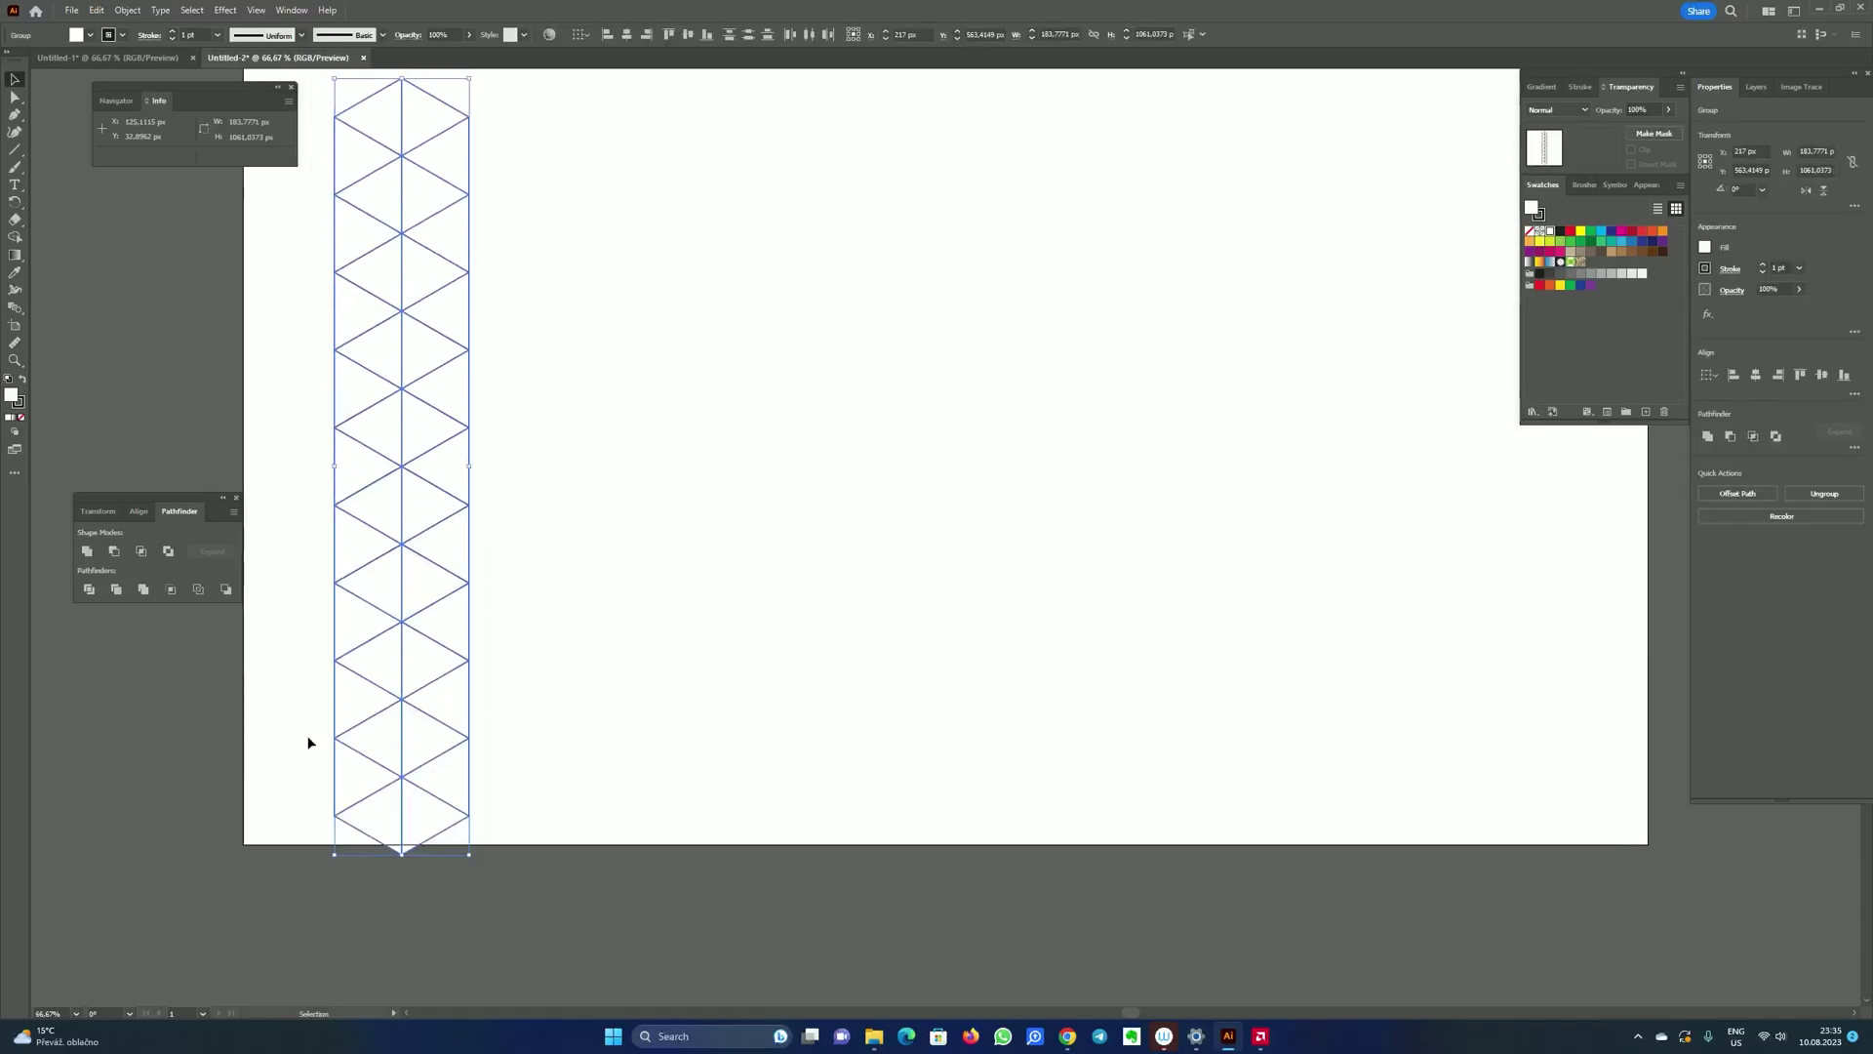
key(shift+Up)
key(shift+Up)
key(shift+Up)
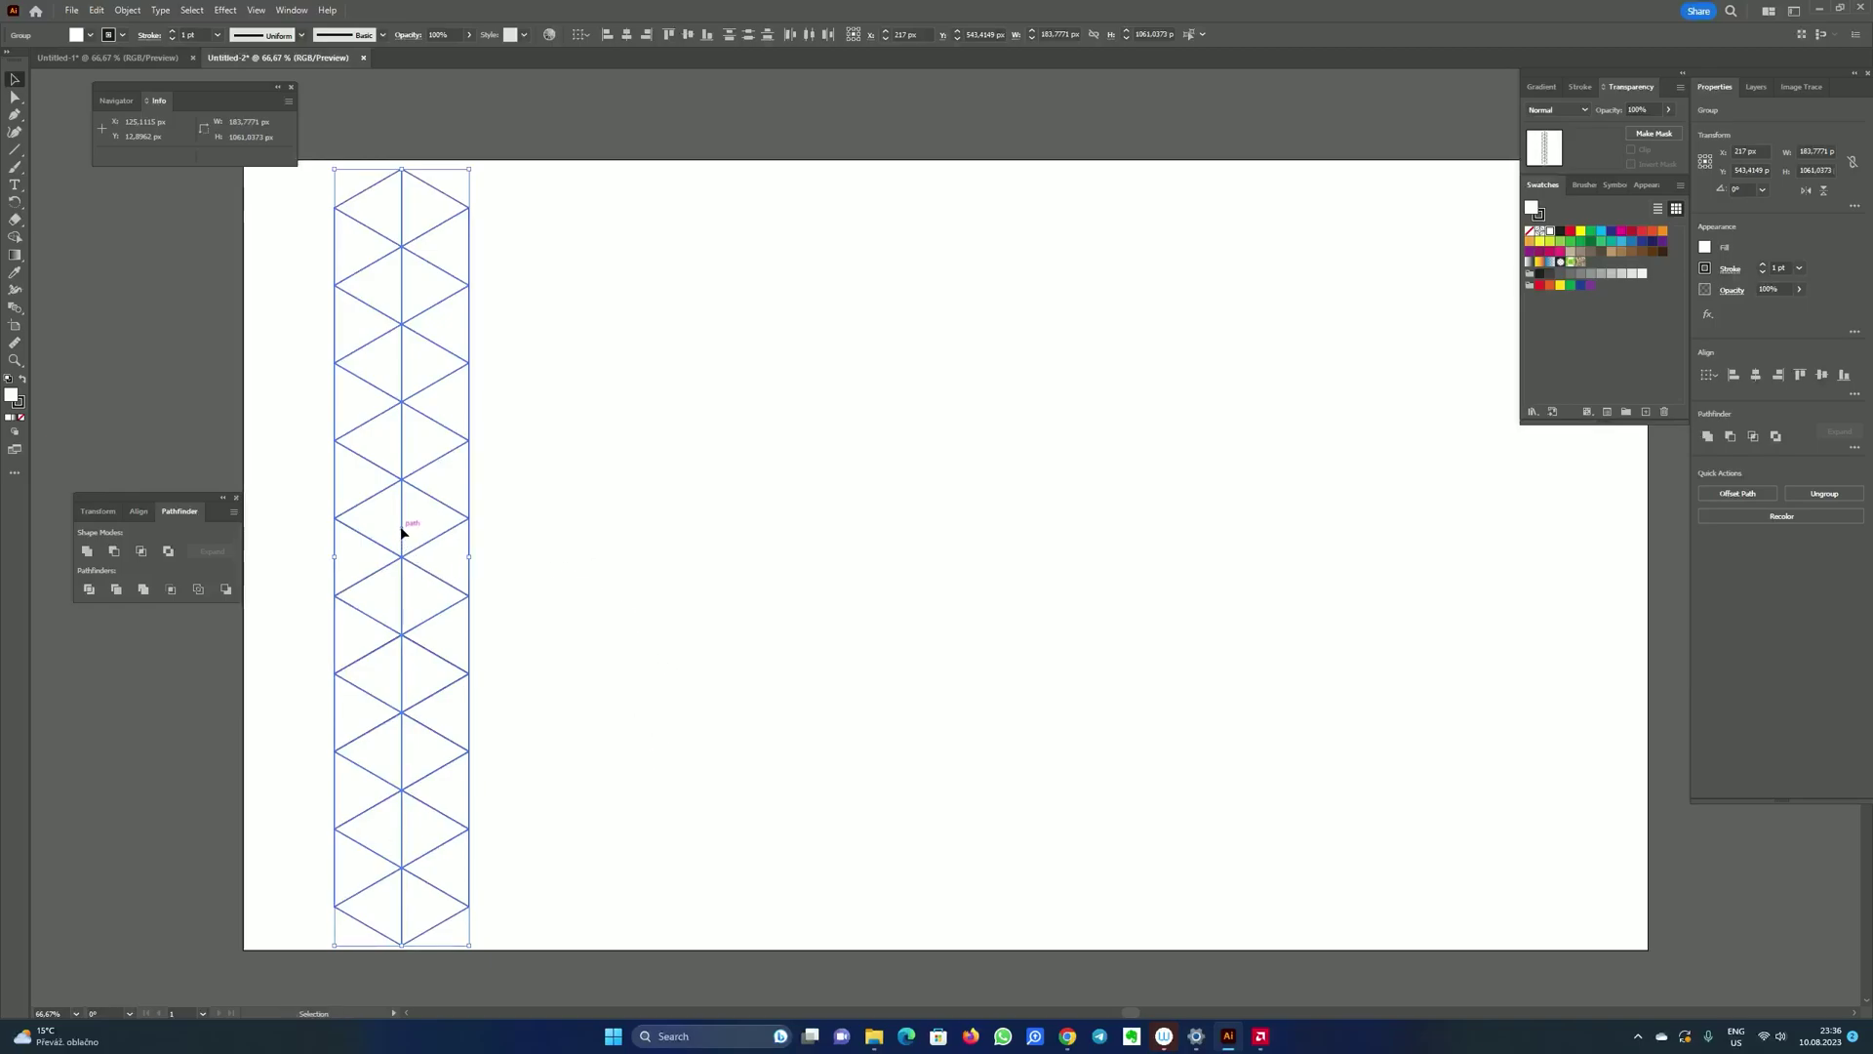
Step: Copy the triangle column to its right, then repeat the copy three more times with Ctrl+D
drag(401, 527, 536, 549)
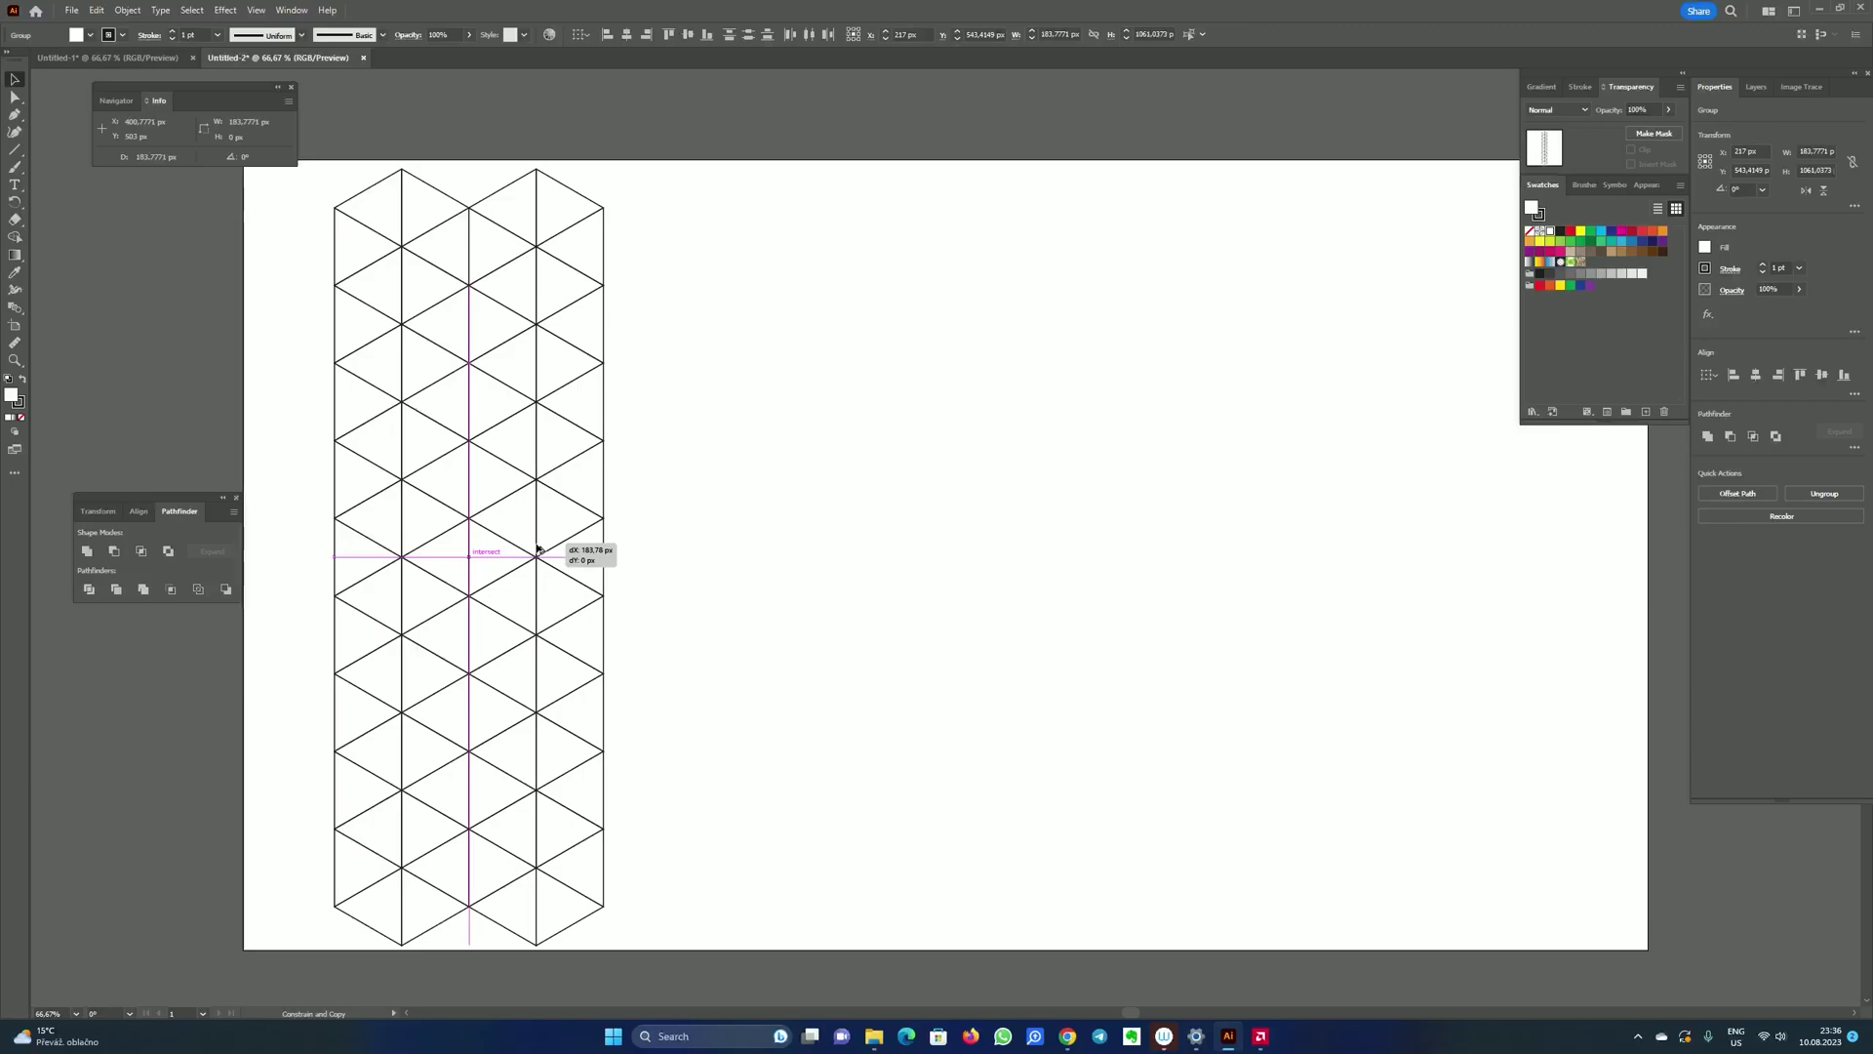
drag(536, 549, 536, 550)
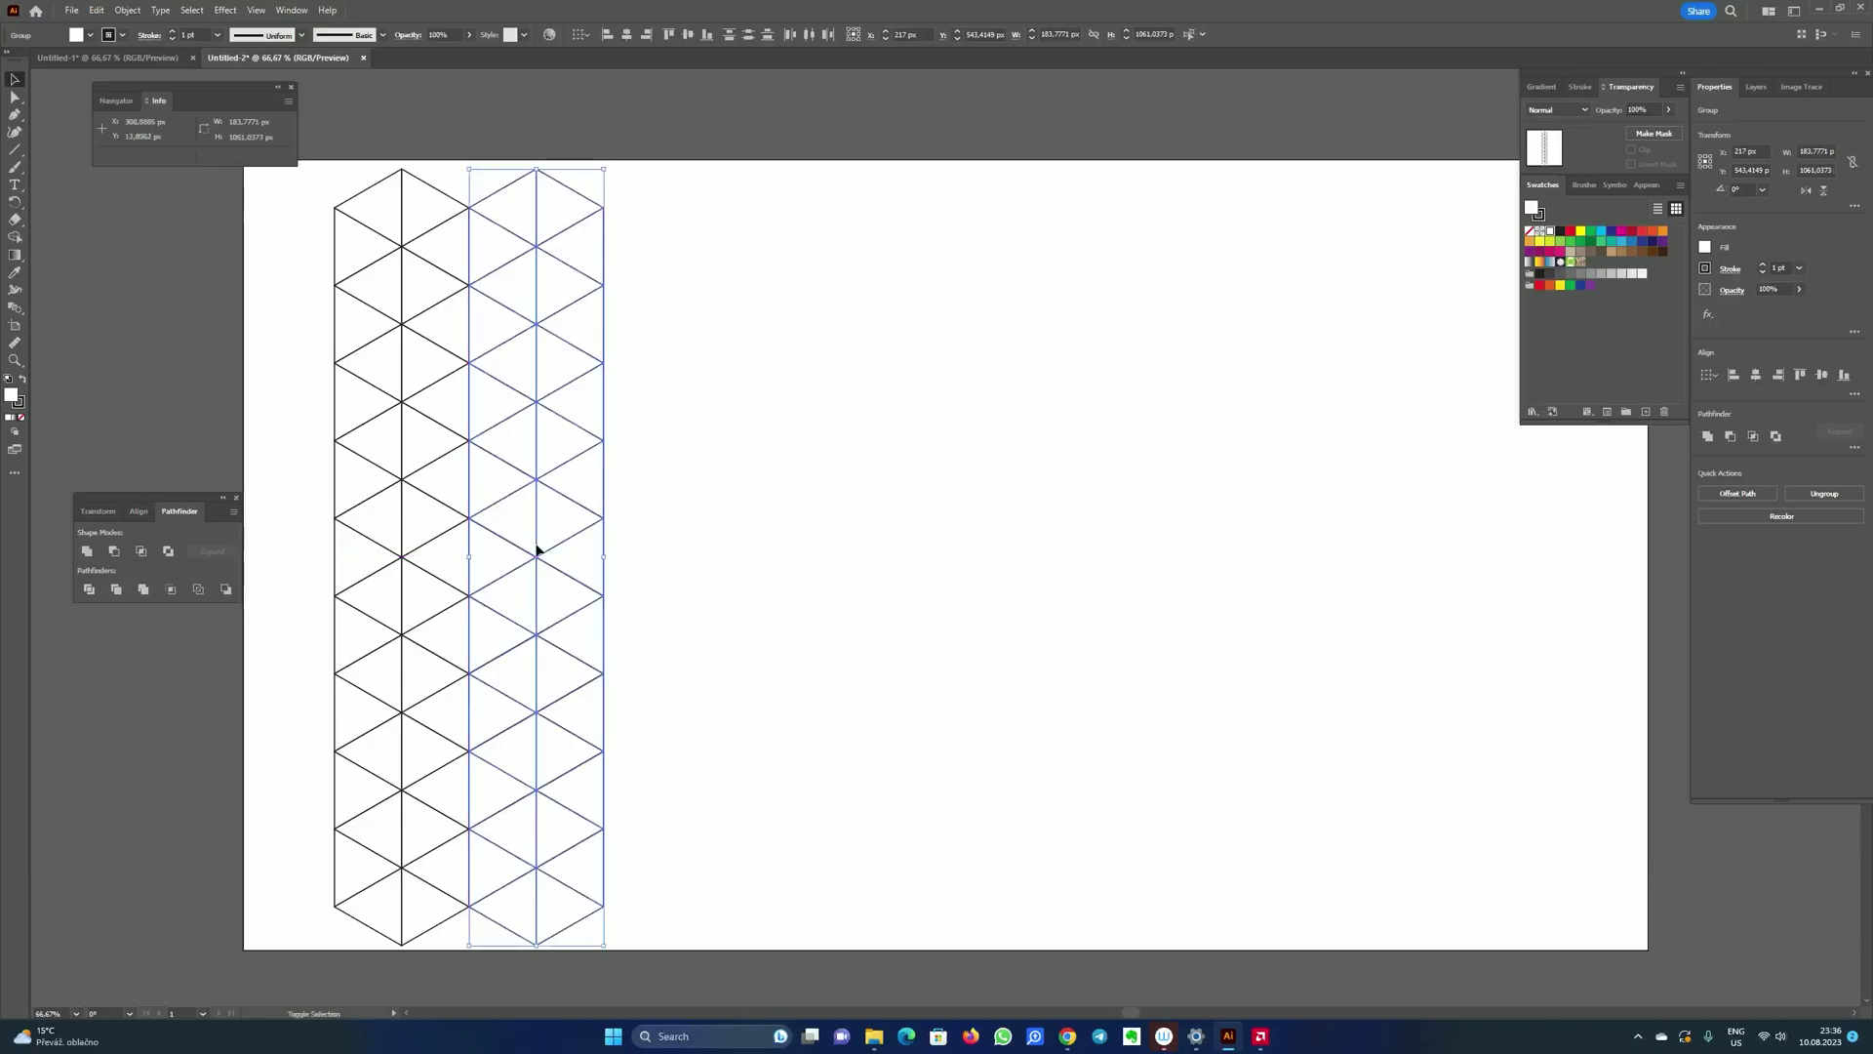
key(ctrl+d)
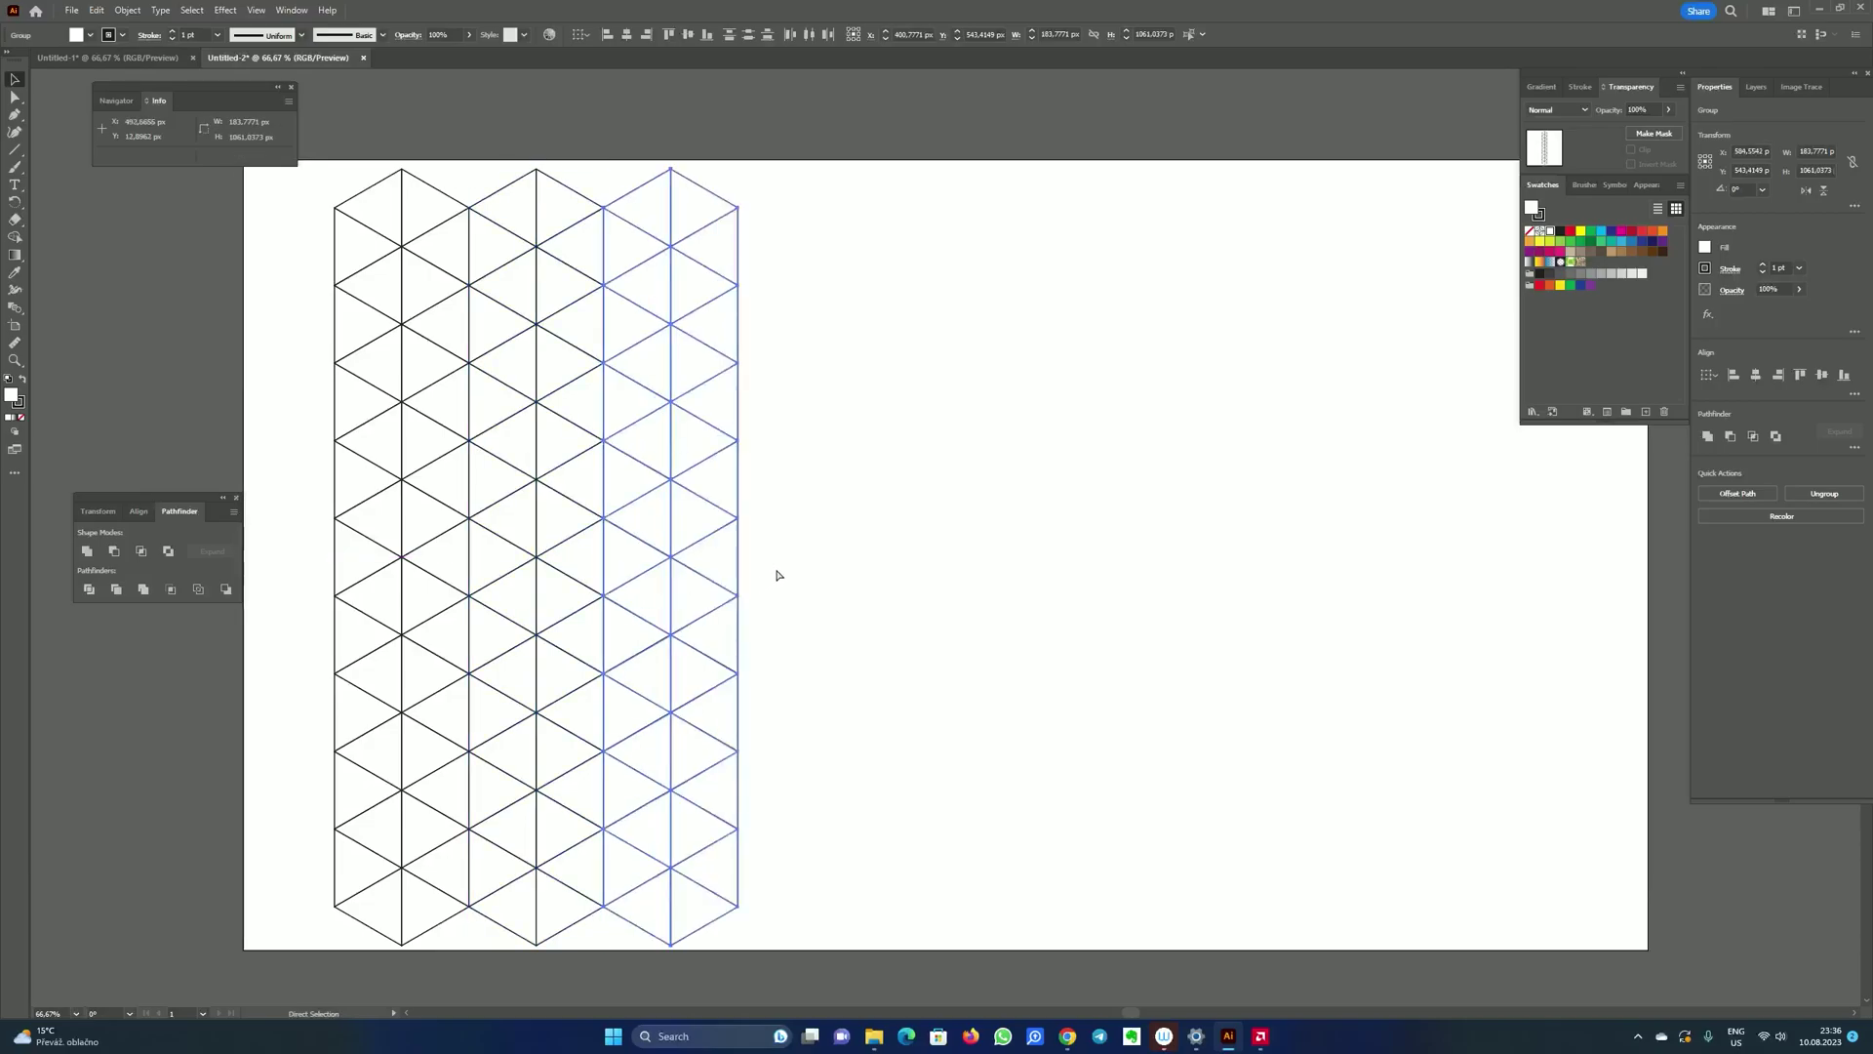
key(ctrl+d)
key(ctrl+d)
key(ctrl+d)
key(ctrl+d)
key(ctrl+d)
key(ctrl+d)
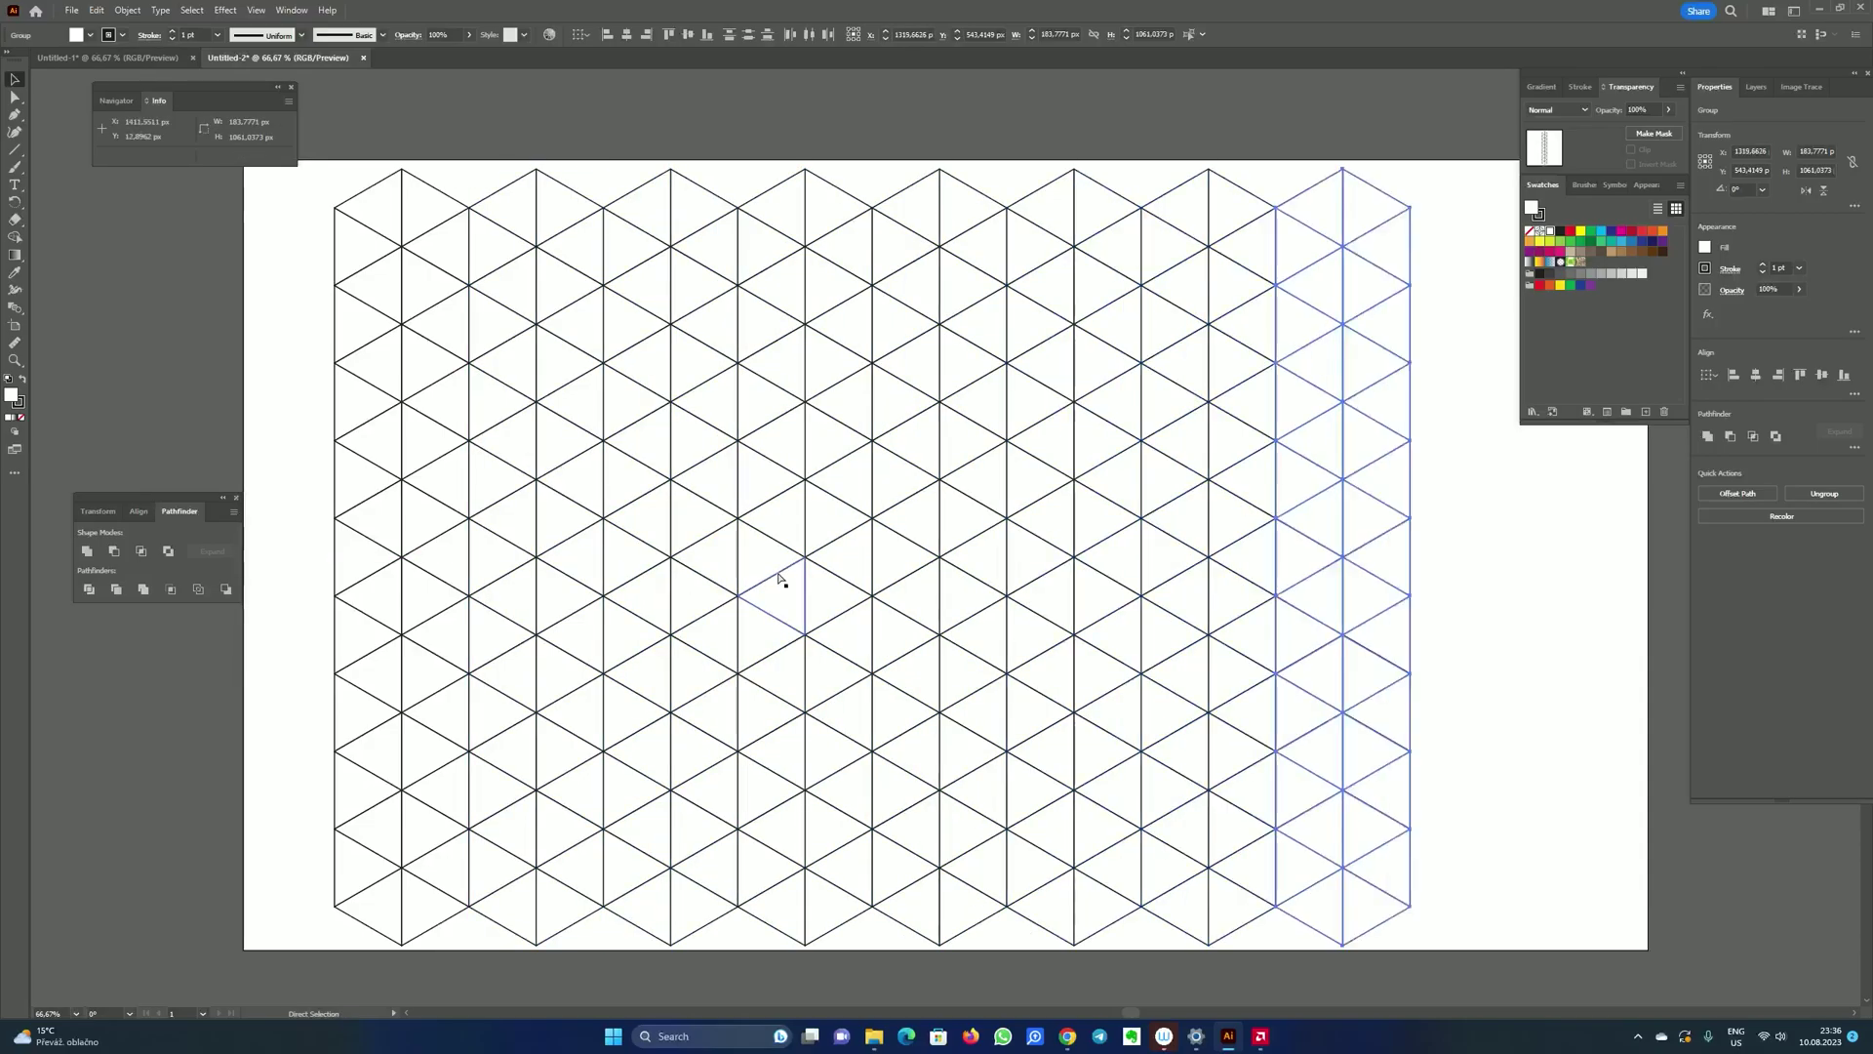
key(ctrl+d)
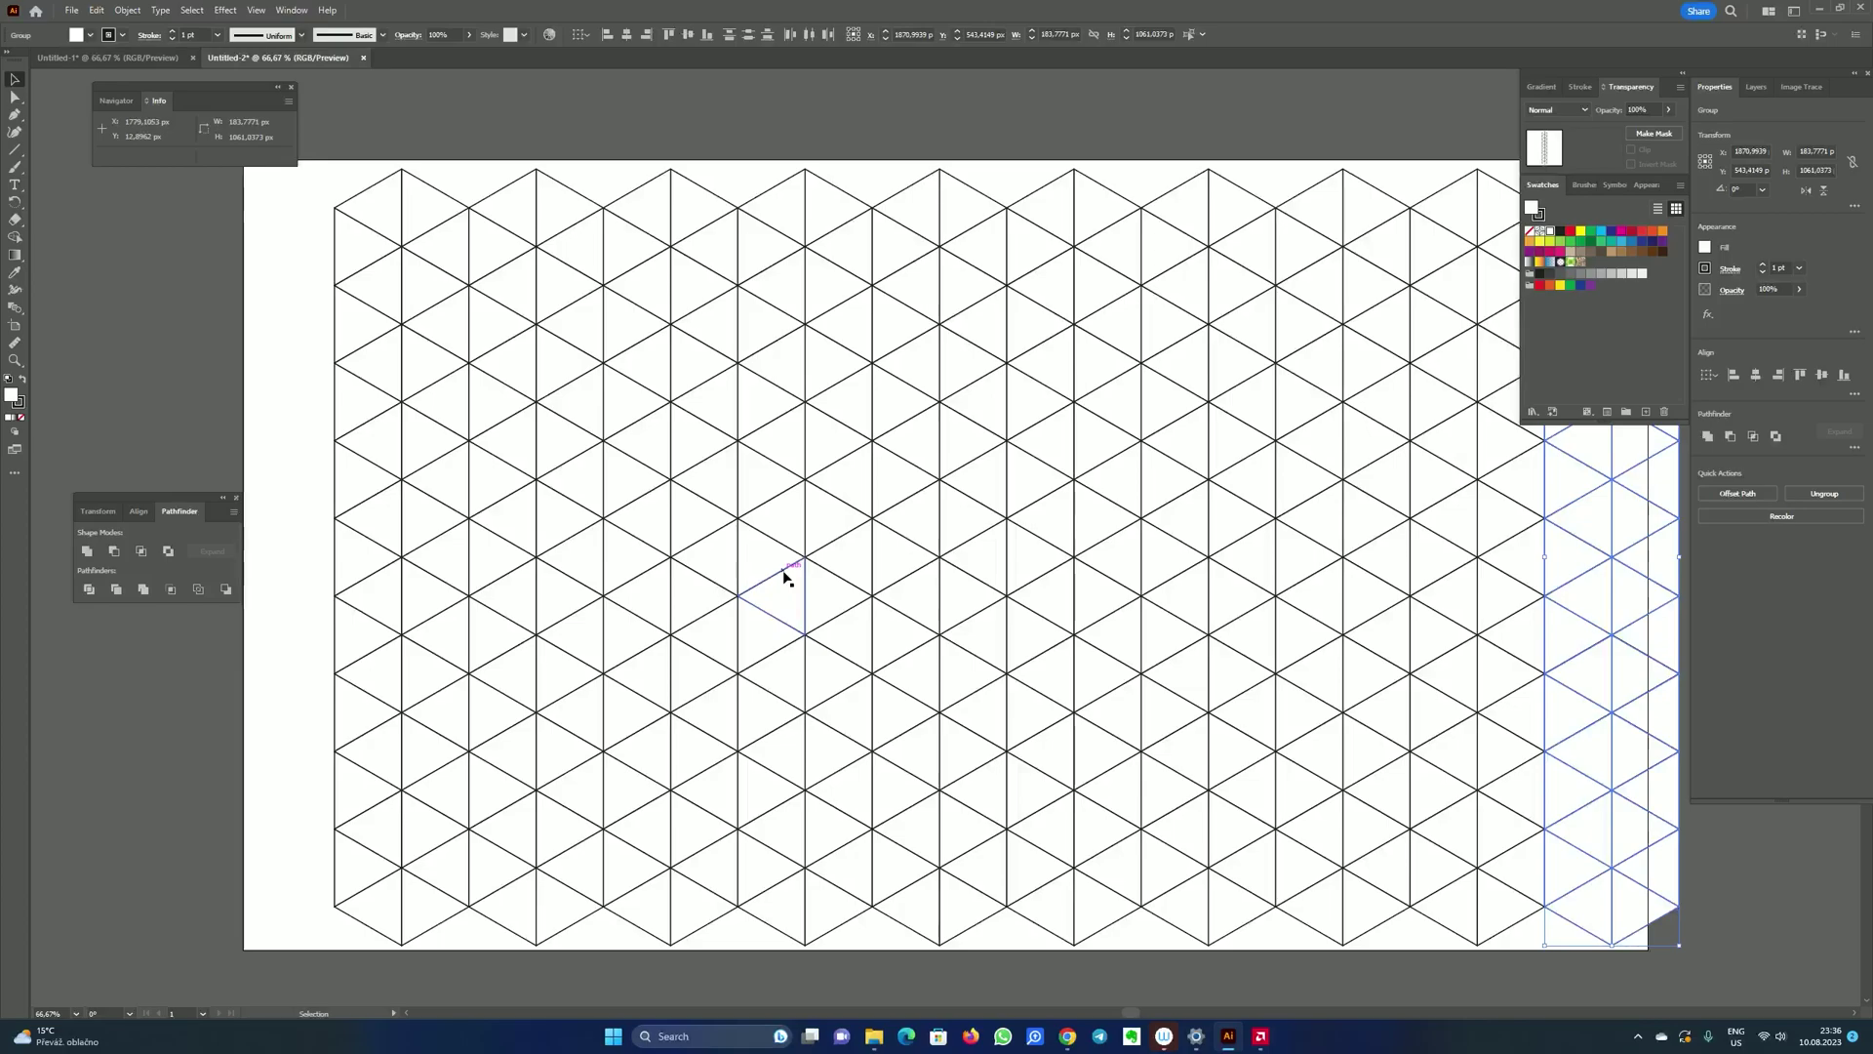
Step: Drag the whole triangle grid left so it centres at X 960 px, Y 540 px
shift+click(762, 566)
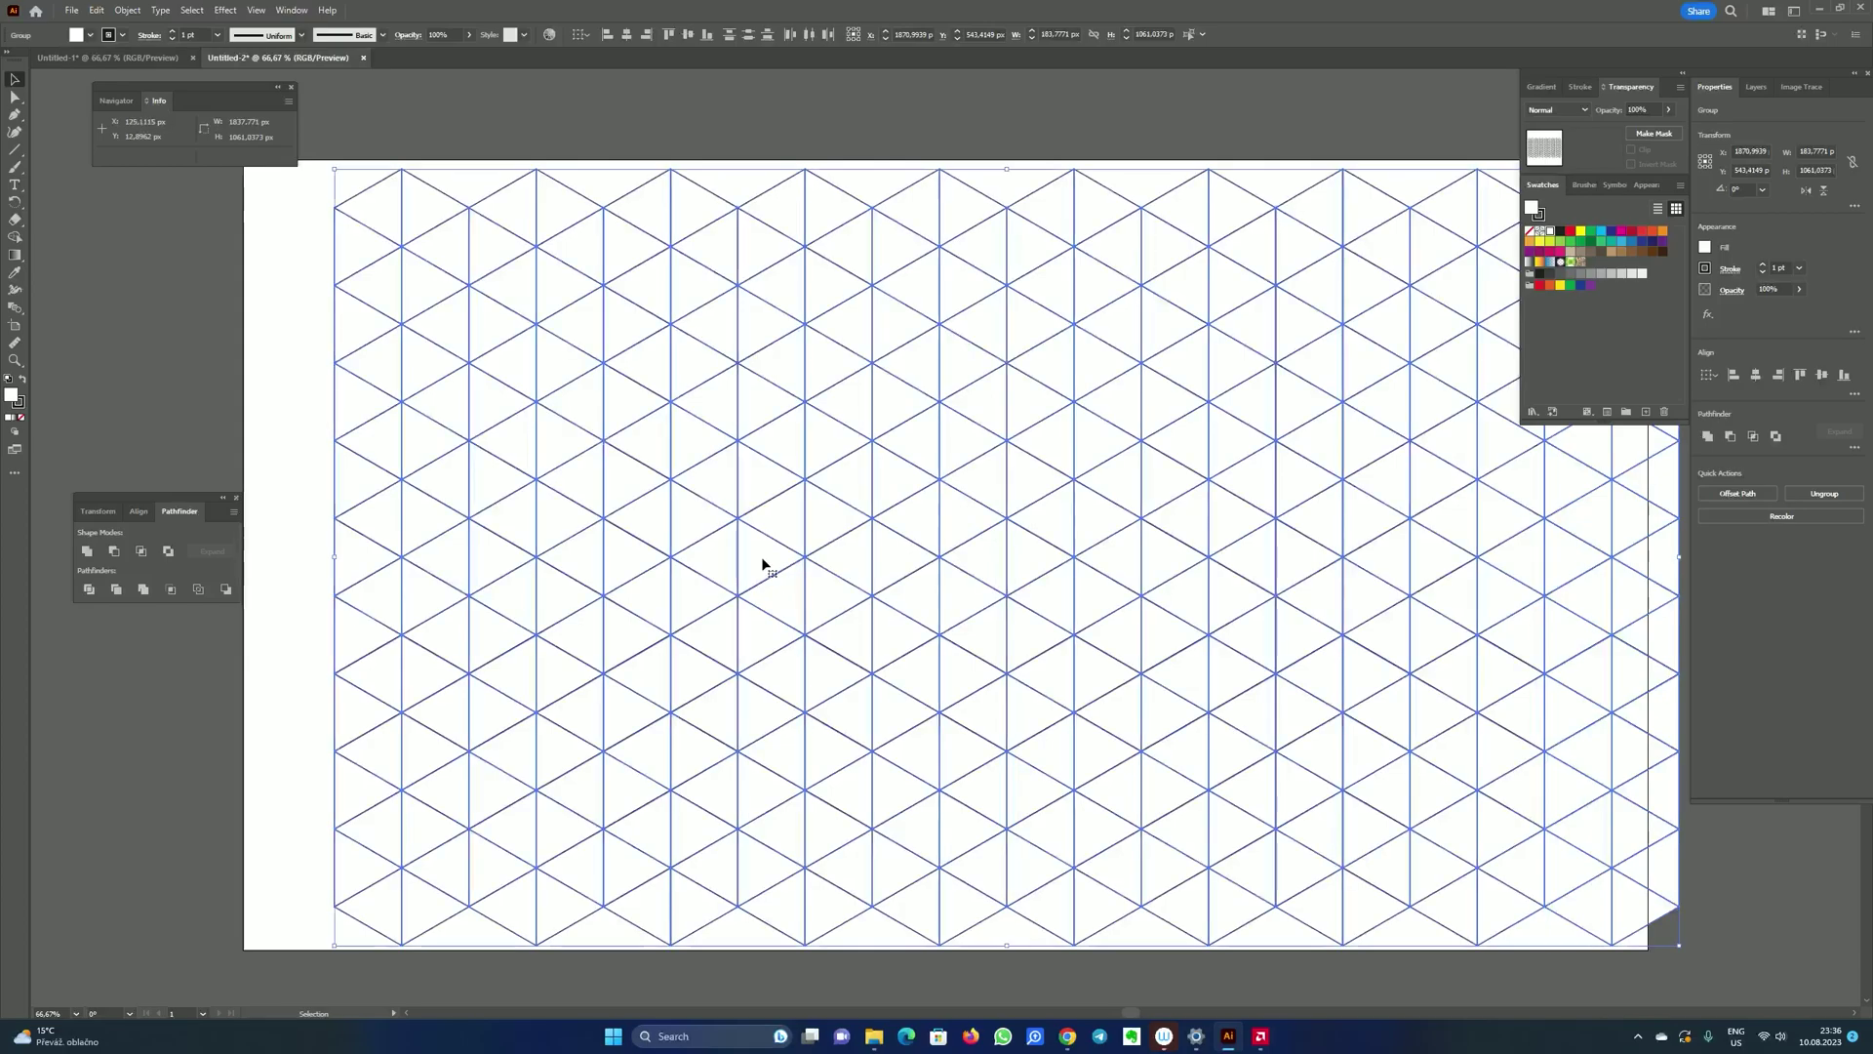
drag(807, 535, 748, 534)
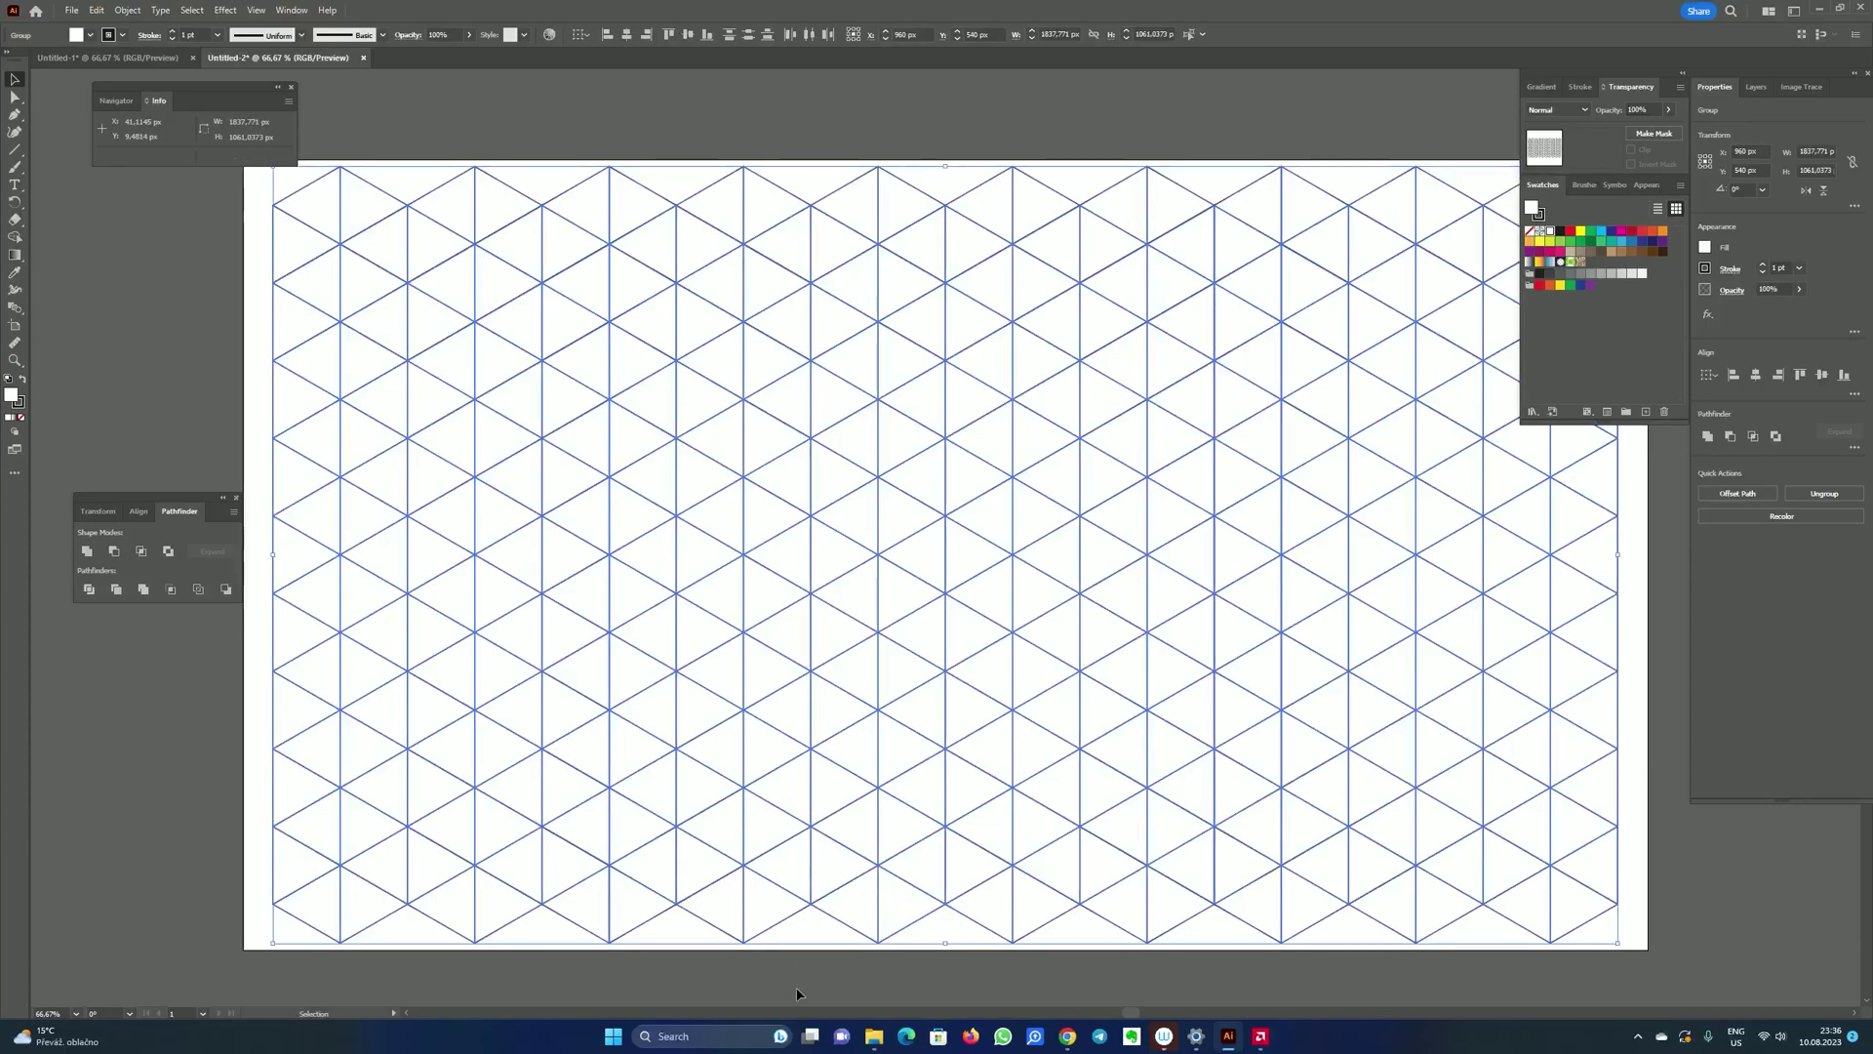
click(765, 983)
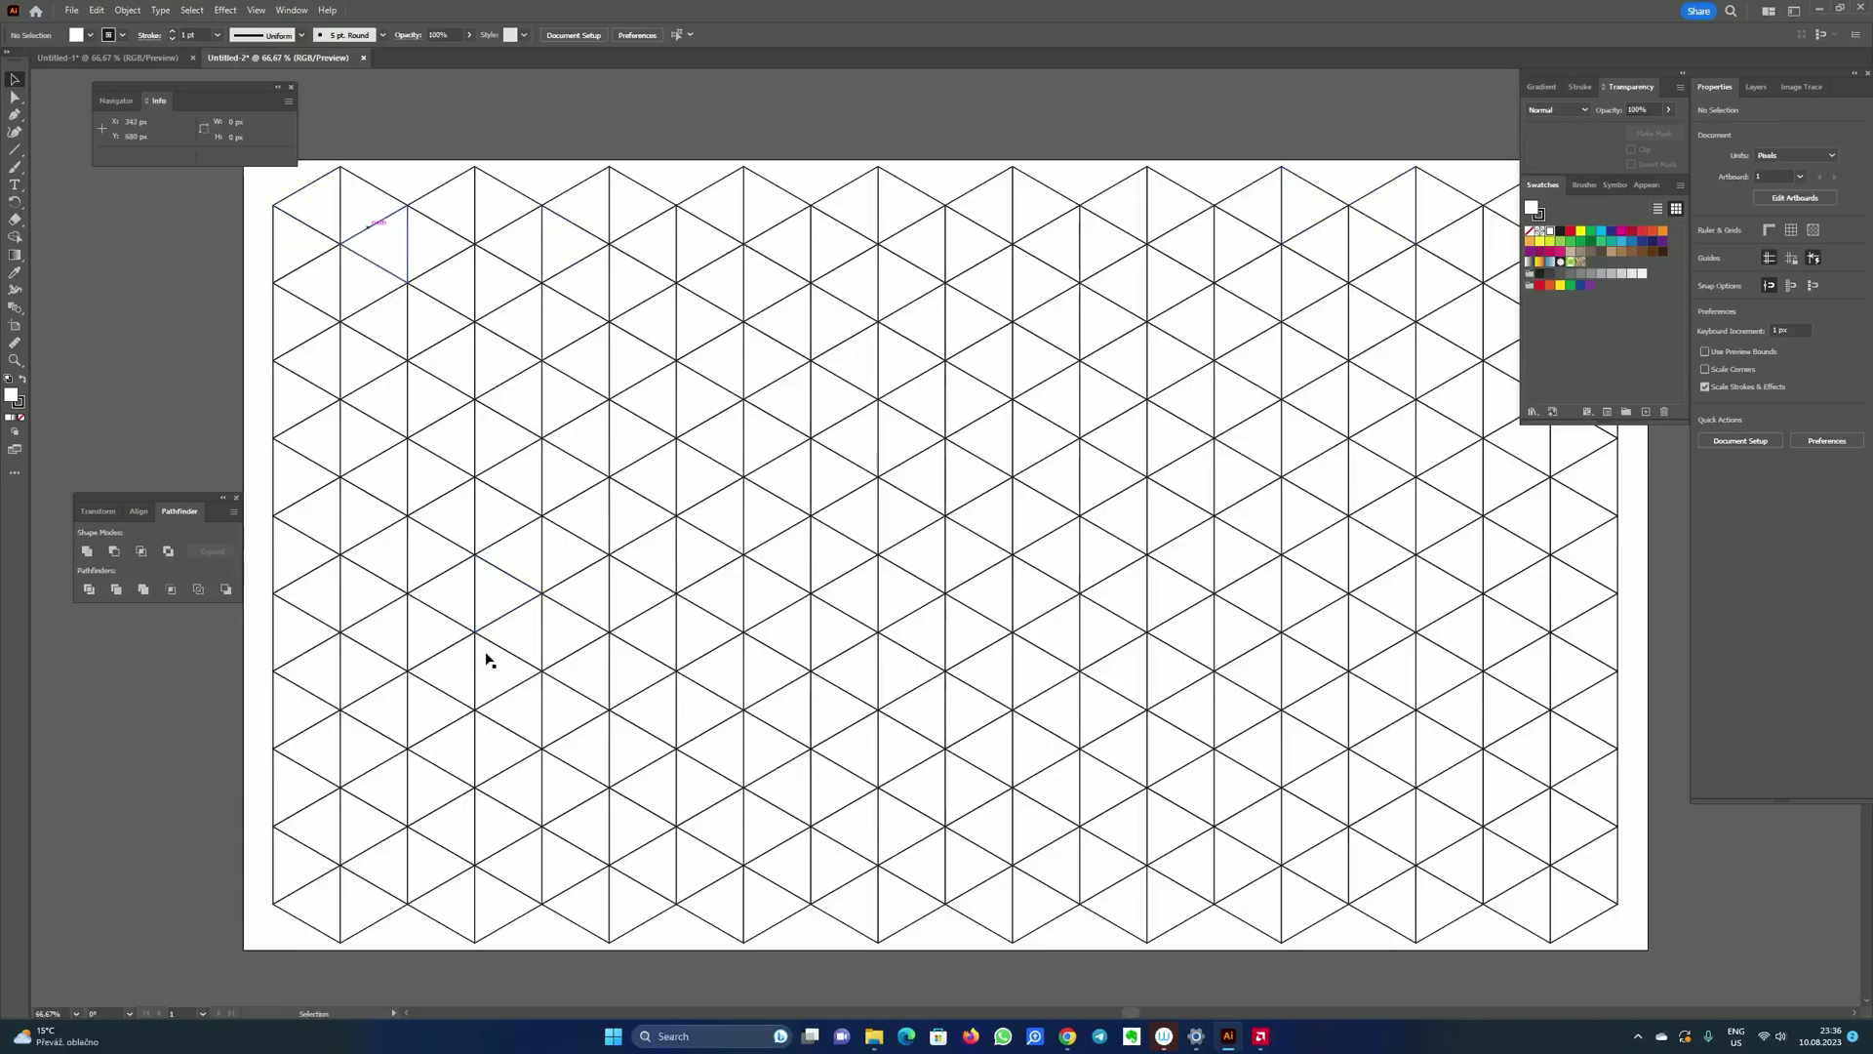
Step: Draw a white rectangle about 1838 × 955 px inside the grid's jagged edges, then select everything
right_click(26, 148)
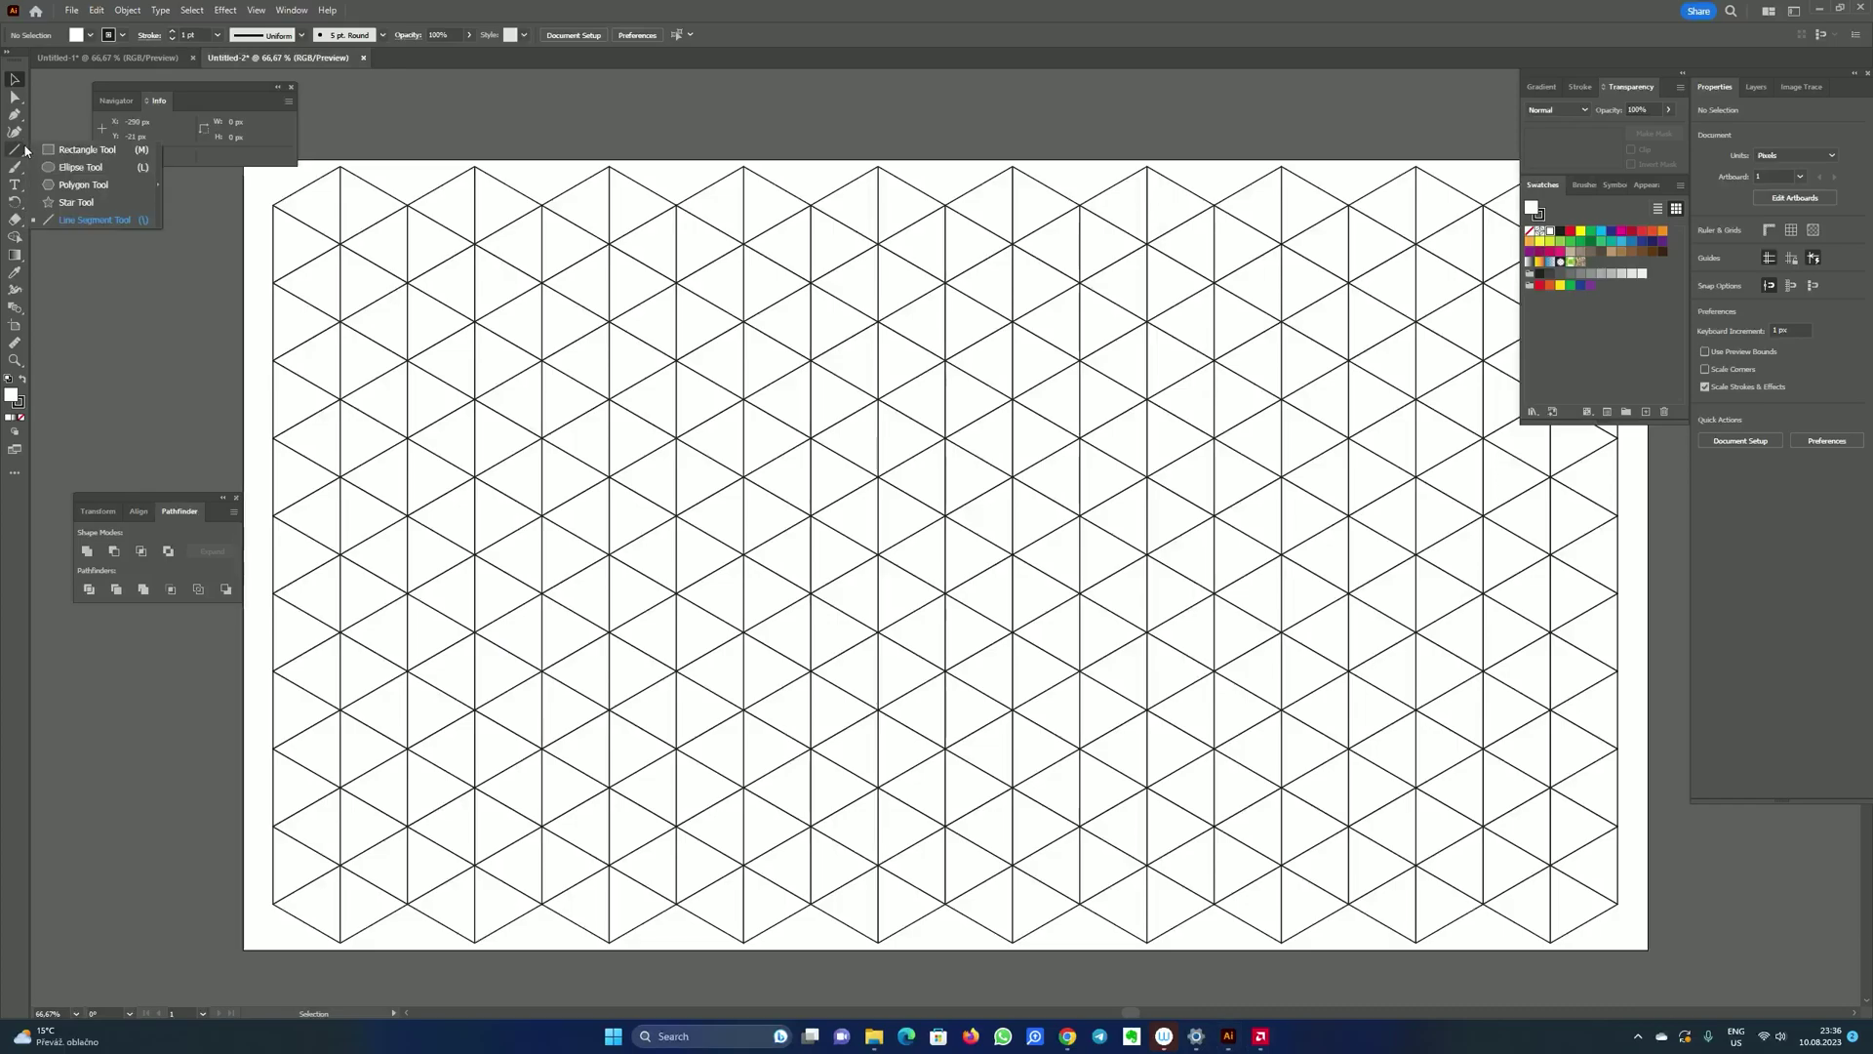
click(137, 361)
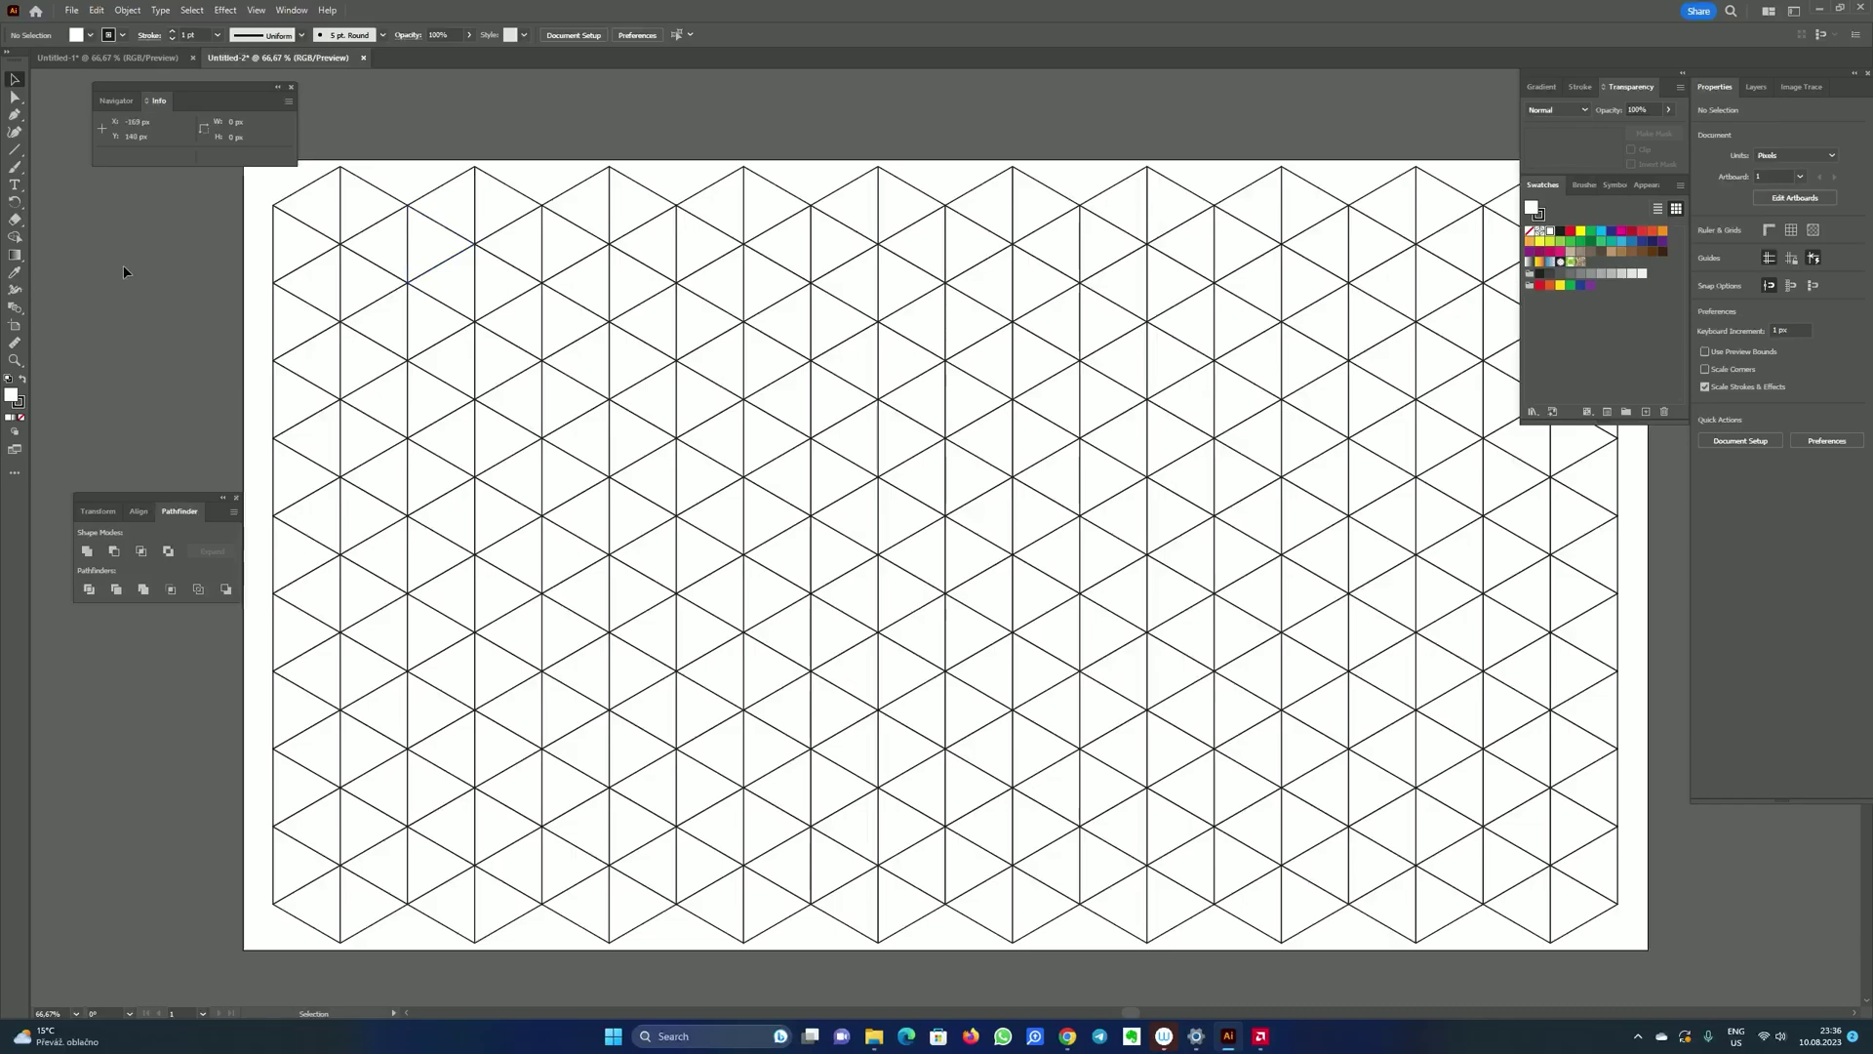
right_click(13, 151)
key(m)
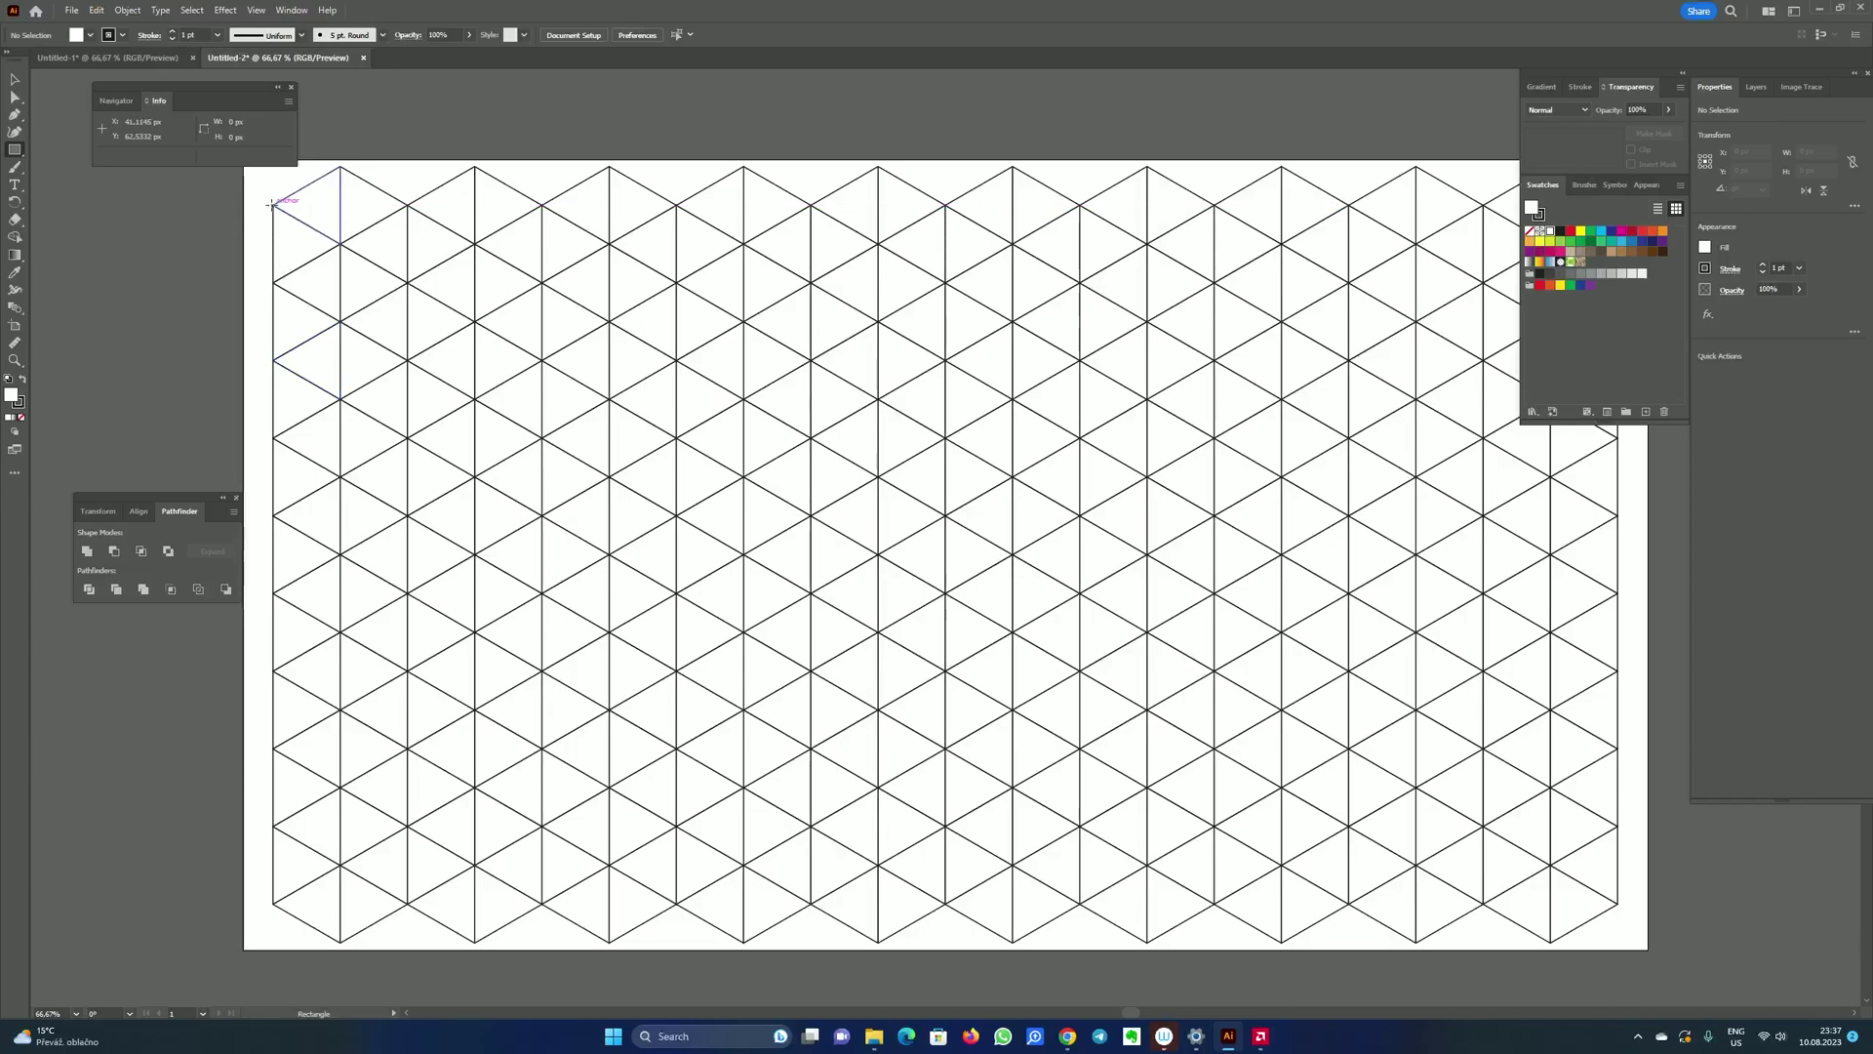
mouse_move(272, 203)
mouse_down()
mouse_move(402, 326)
mouse_move(1350, 562)
mouse_move(1559, 749)
mouse_move(1618, 905)
mouse_up()
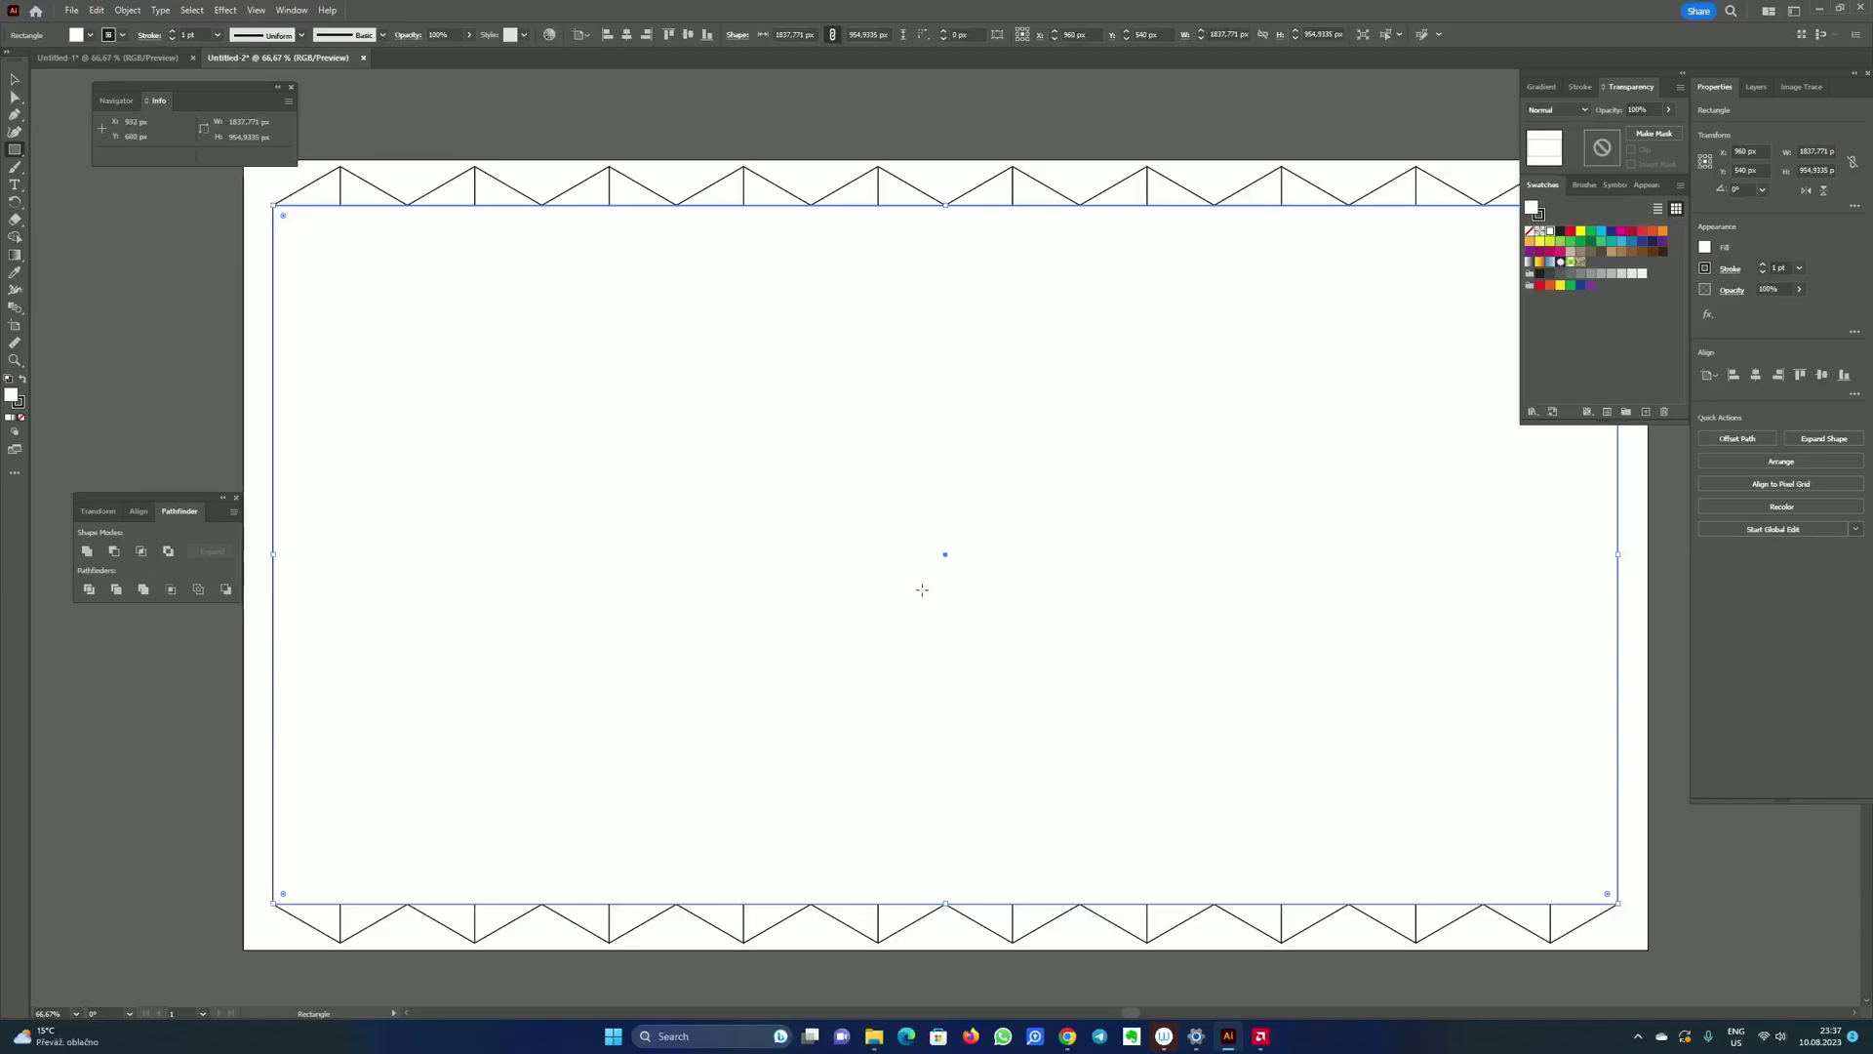
key(ctrl+a)
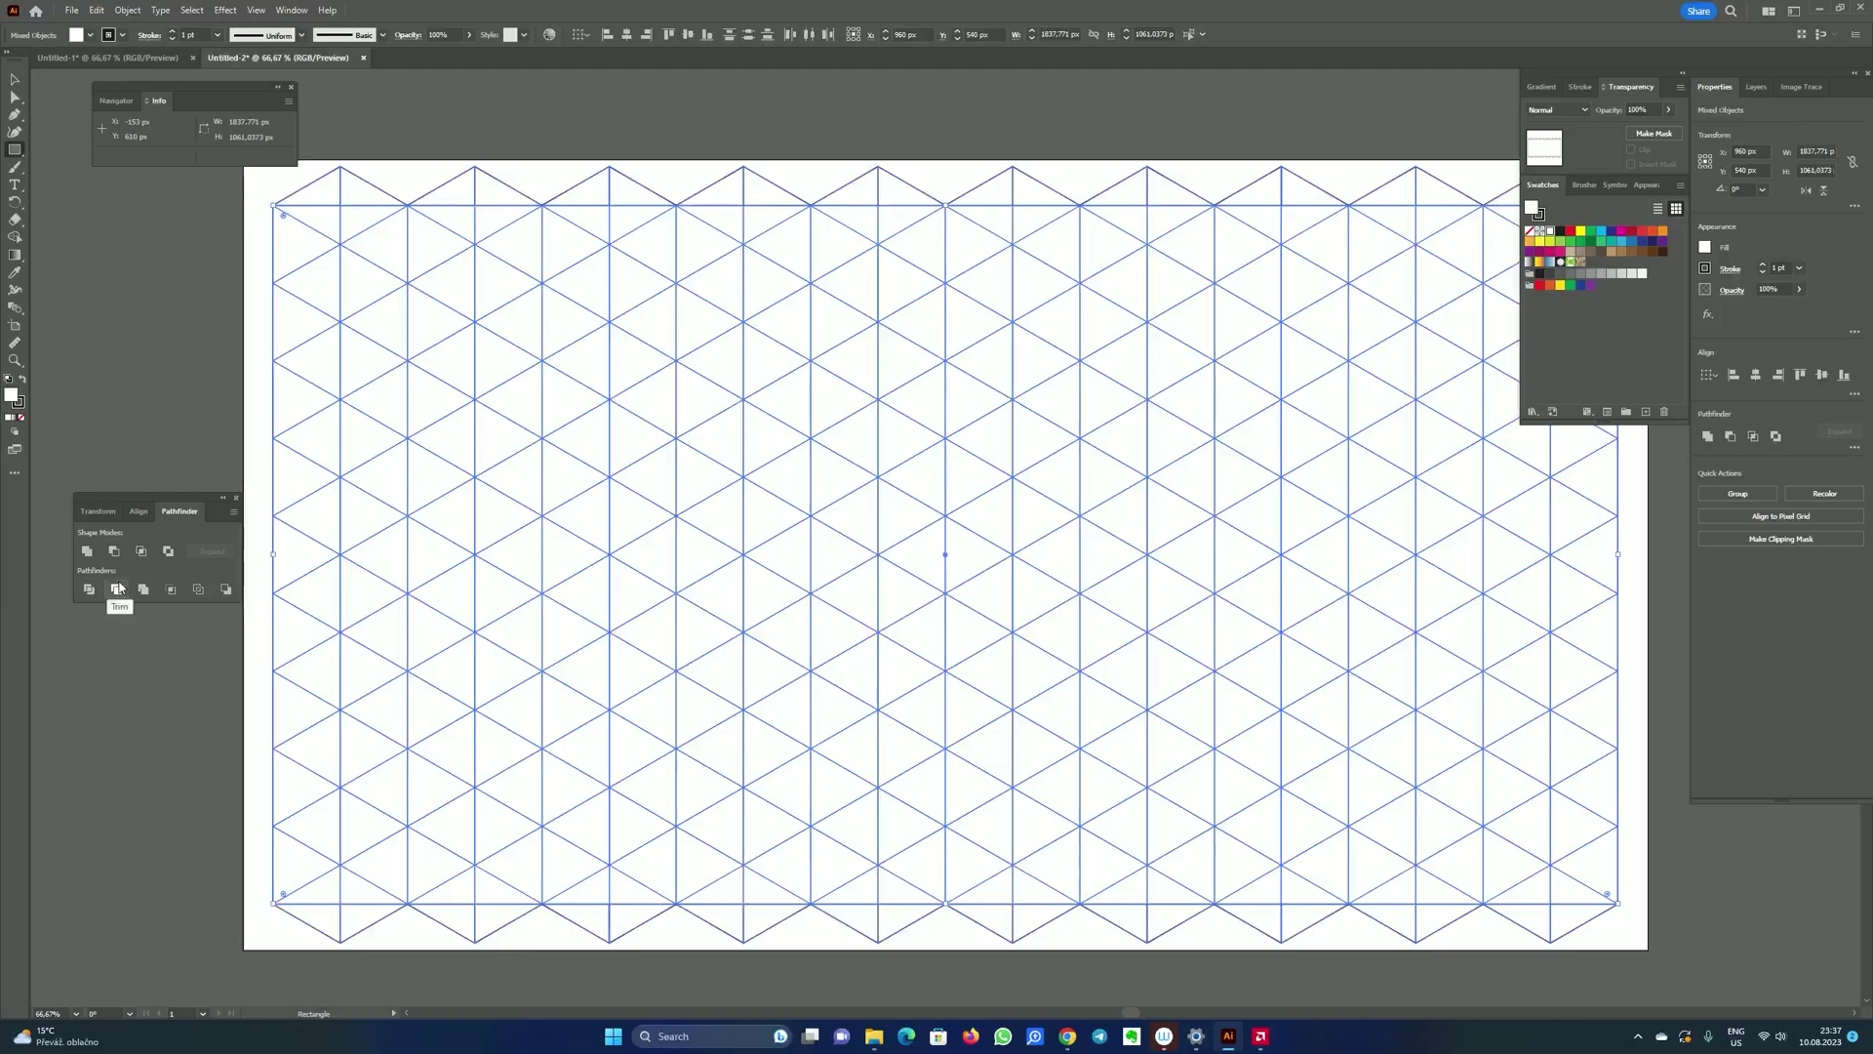
Step: Crop the triangle grid lines to the rectangle with Pathfinder Crop, keeping the grid intact
click(171, 590)
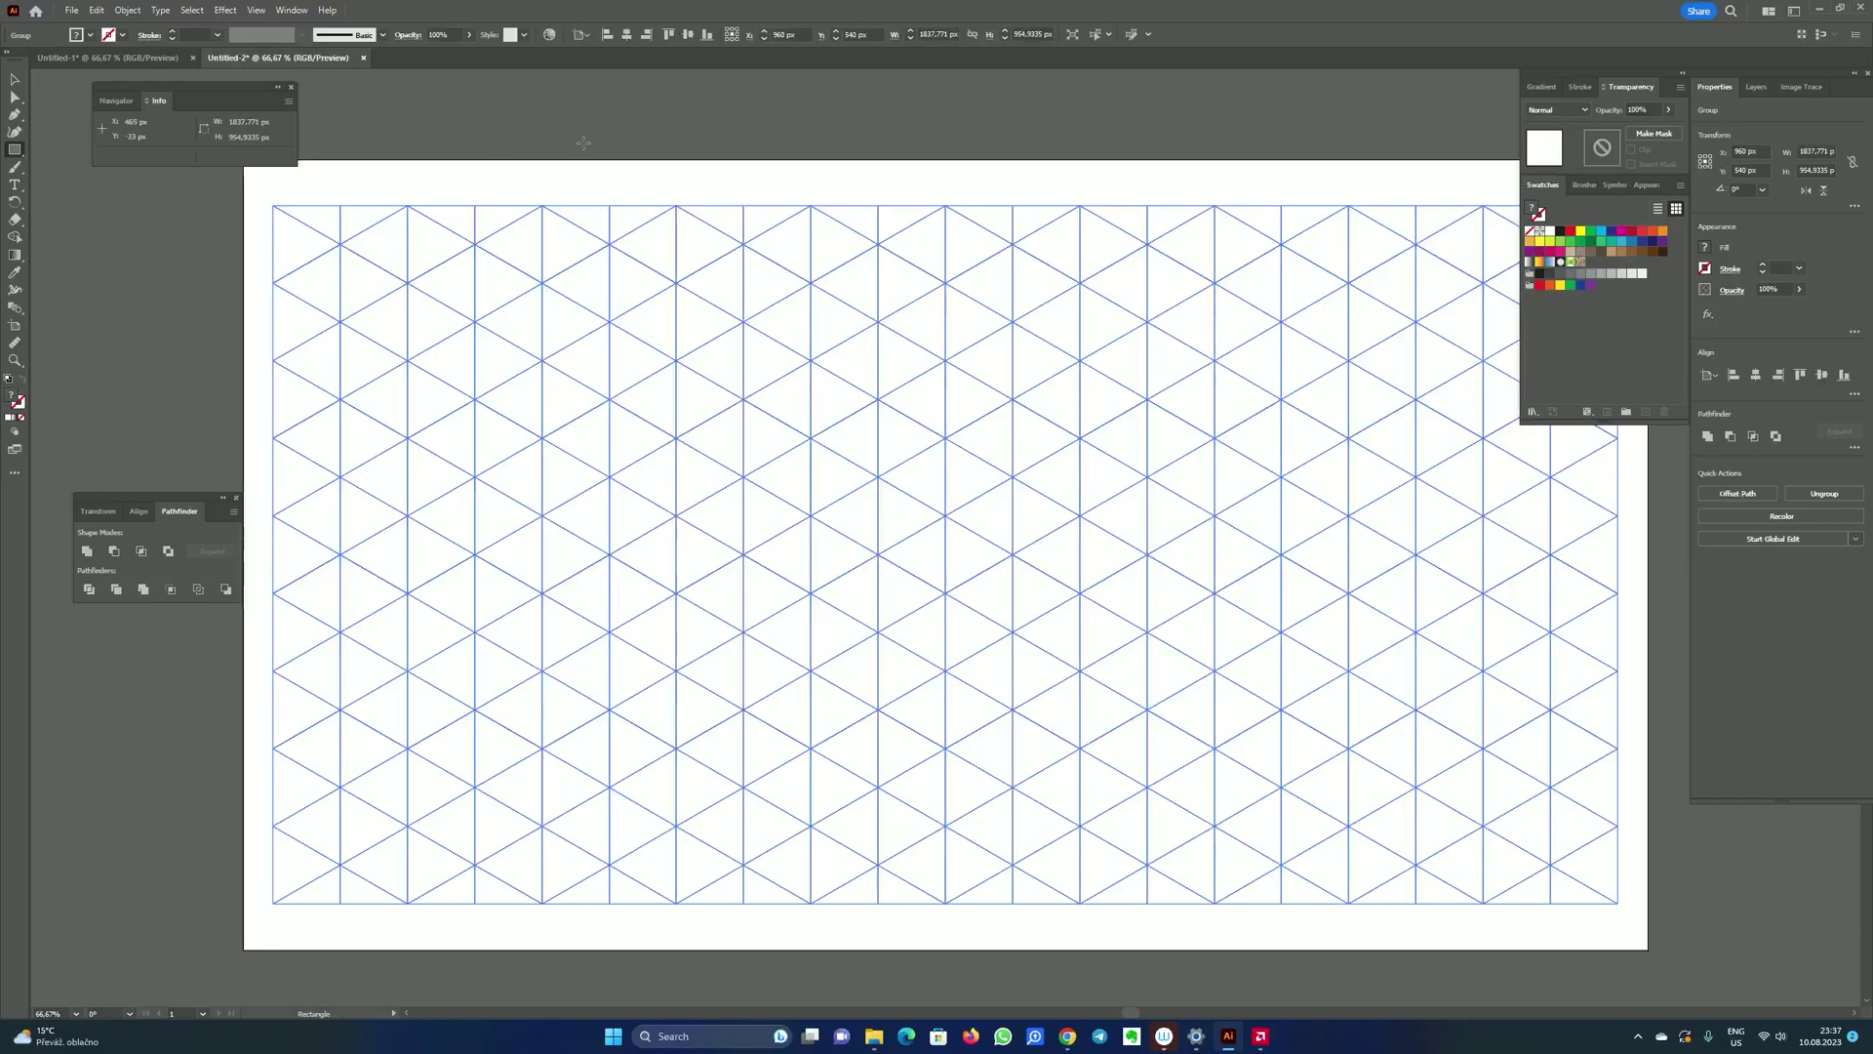
key(v)
key(Delete)
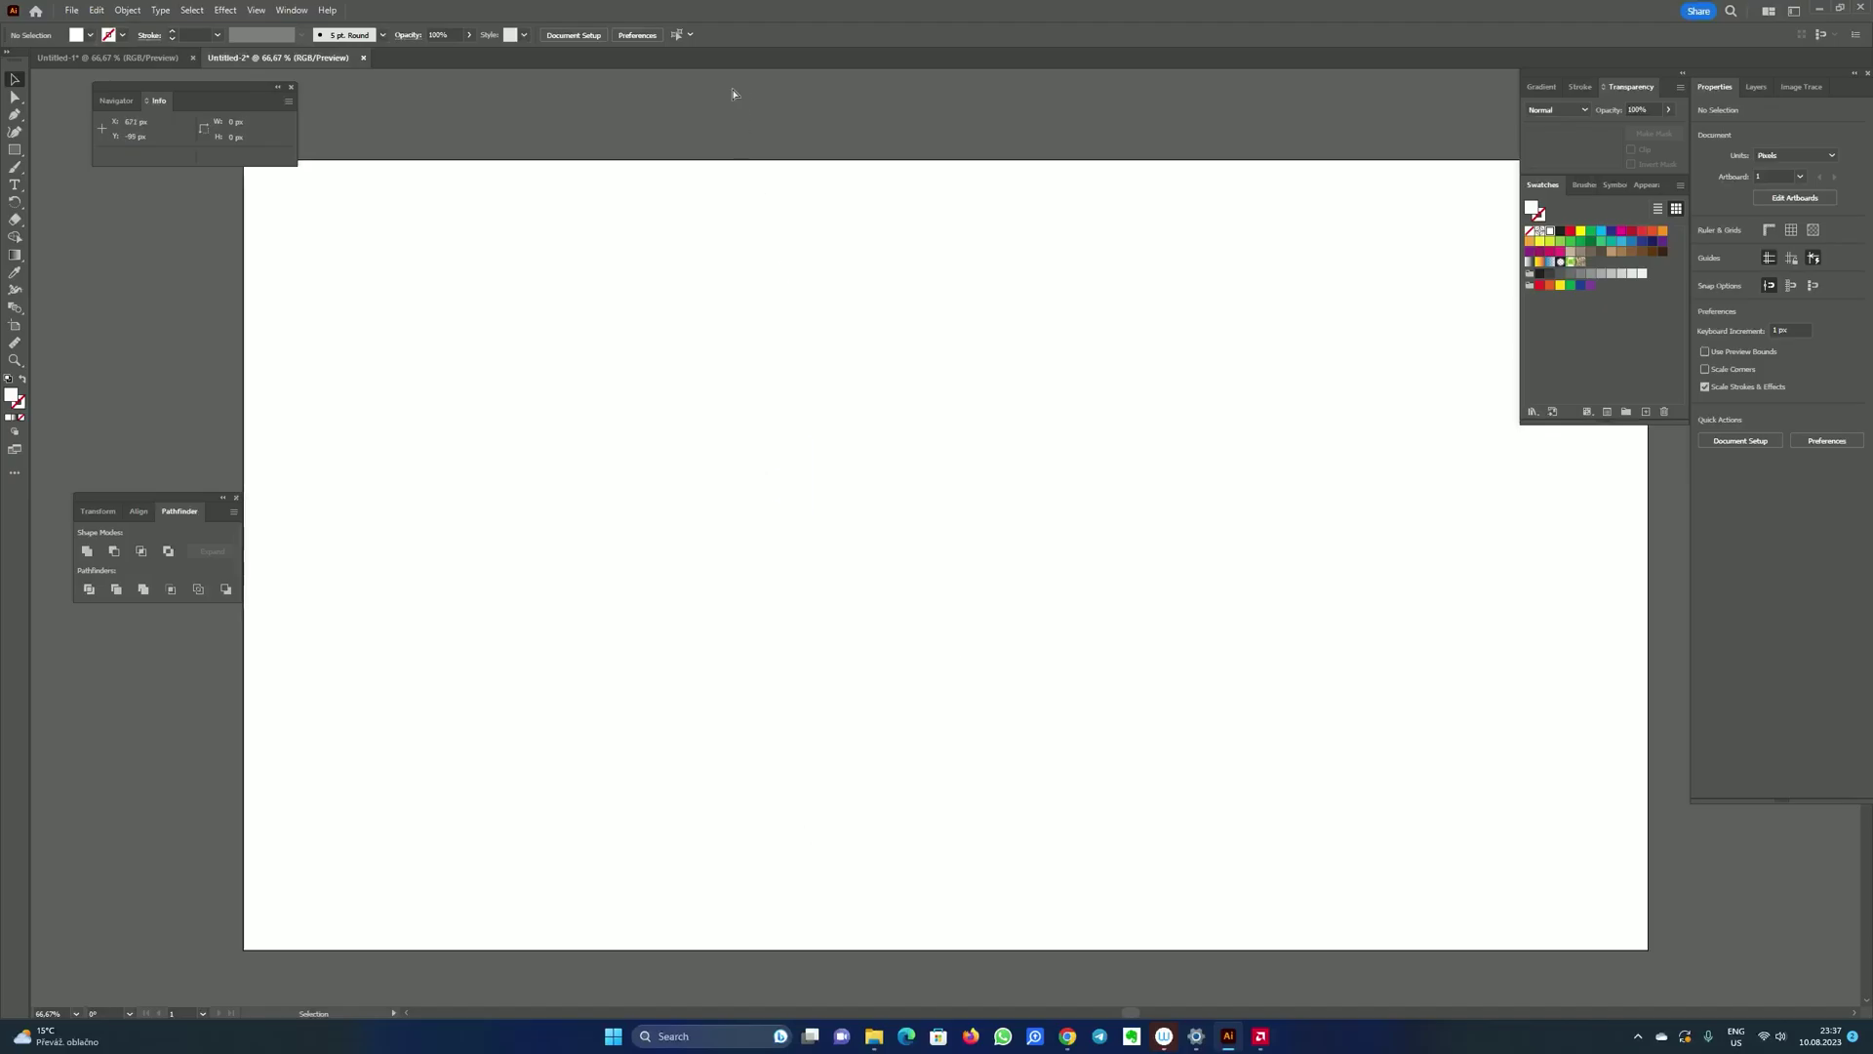
key(ctrl+z)
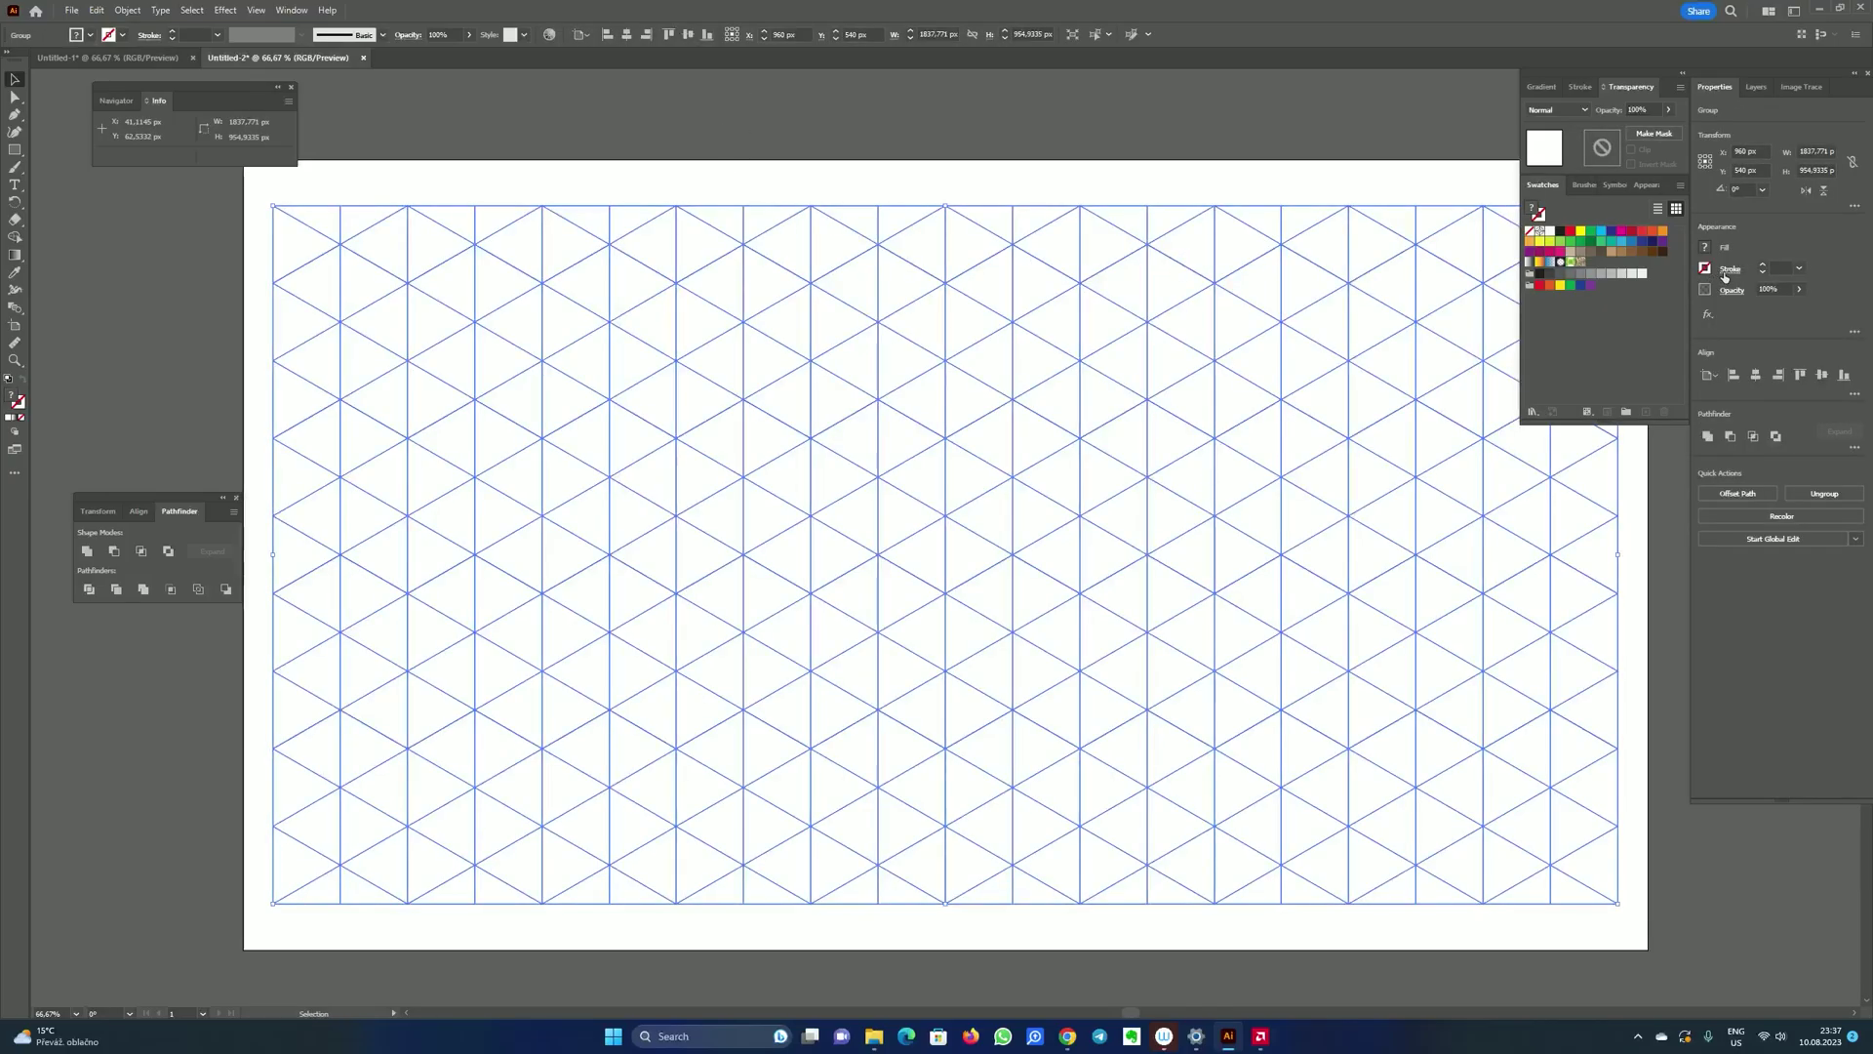
Step: Give the triangle grid lines a 1 pt stroke weight and deselect
click(1799, 268)
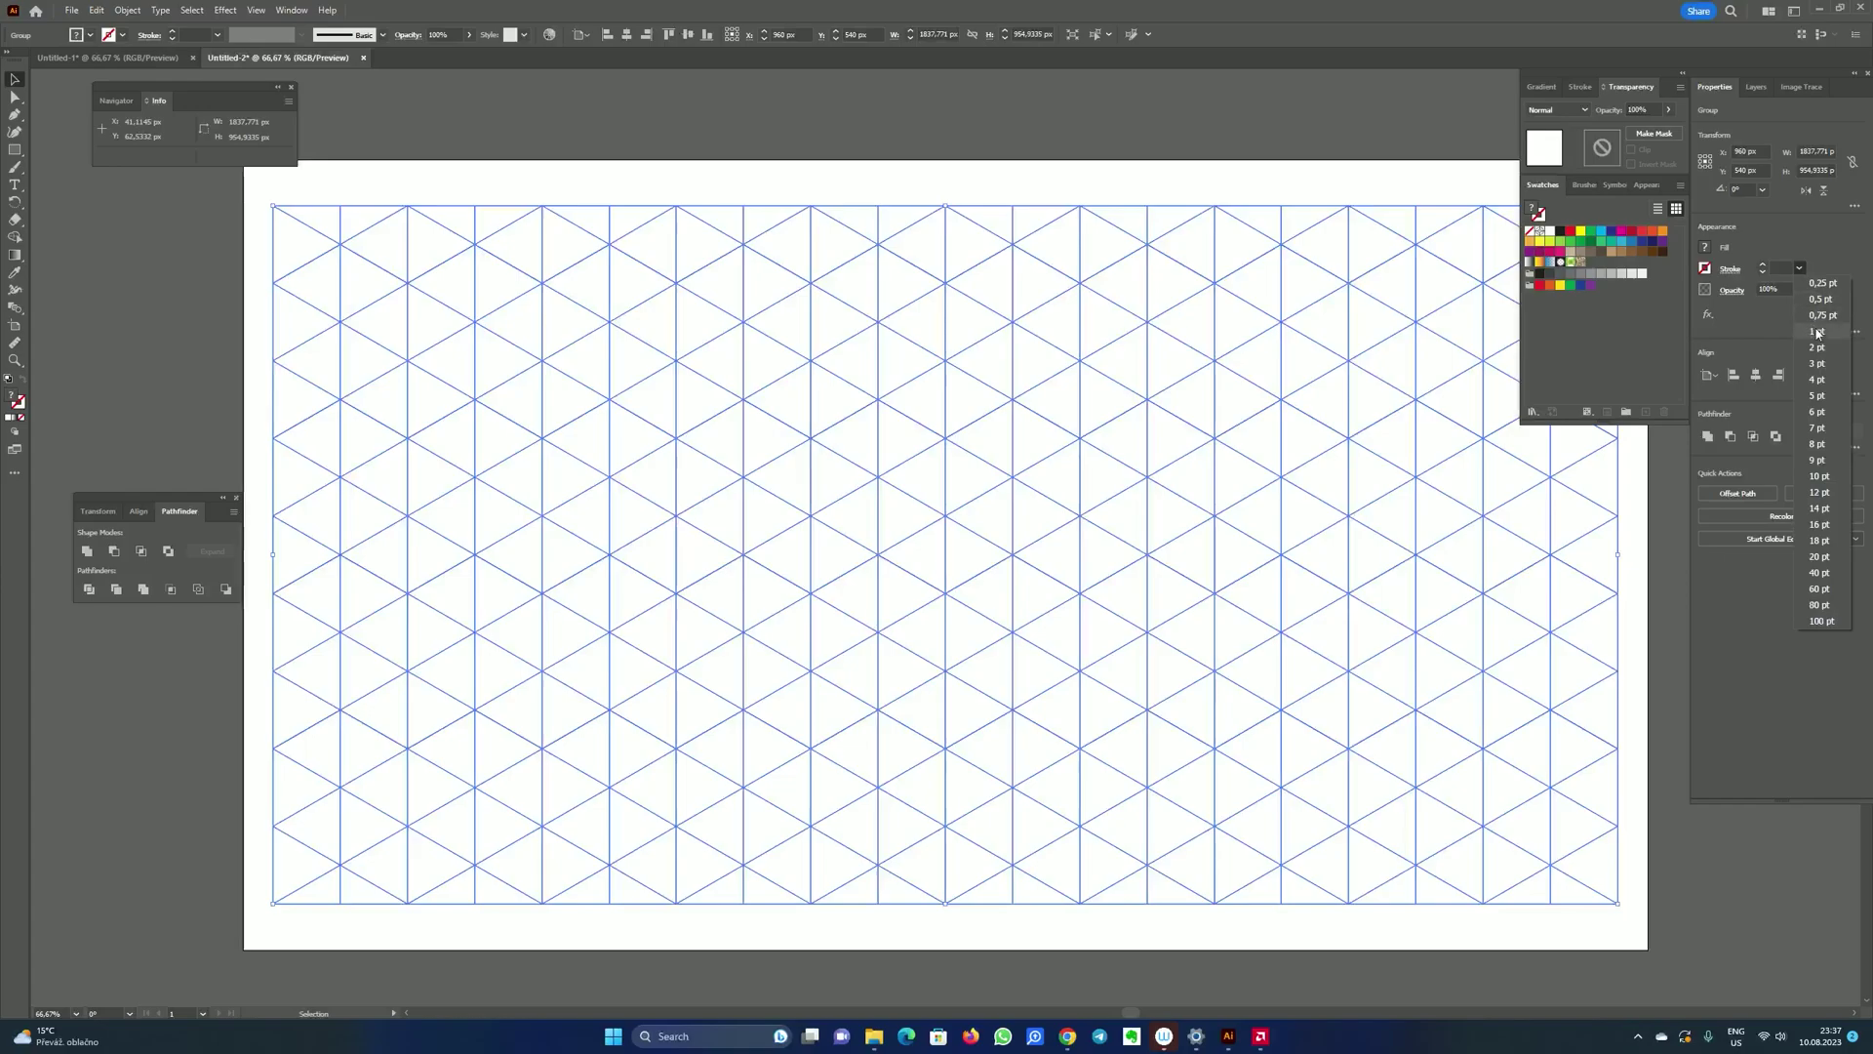
click(1812, 331)
click(1016, 129)
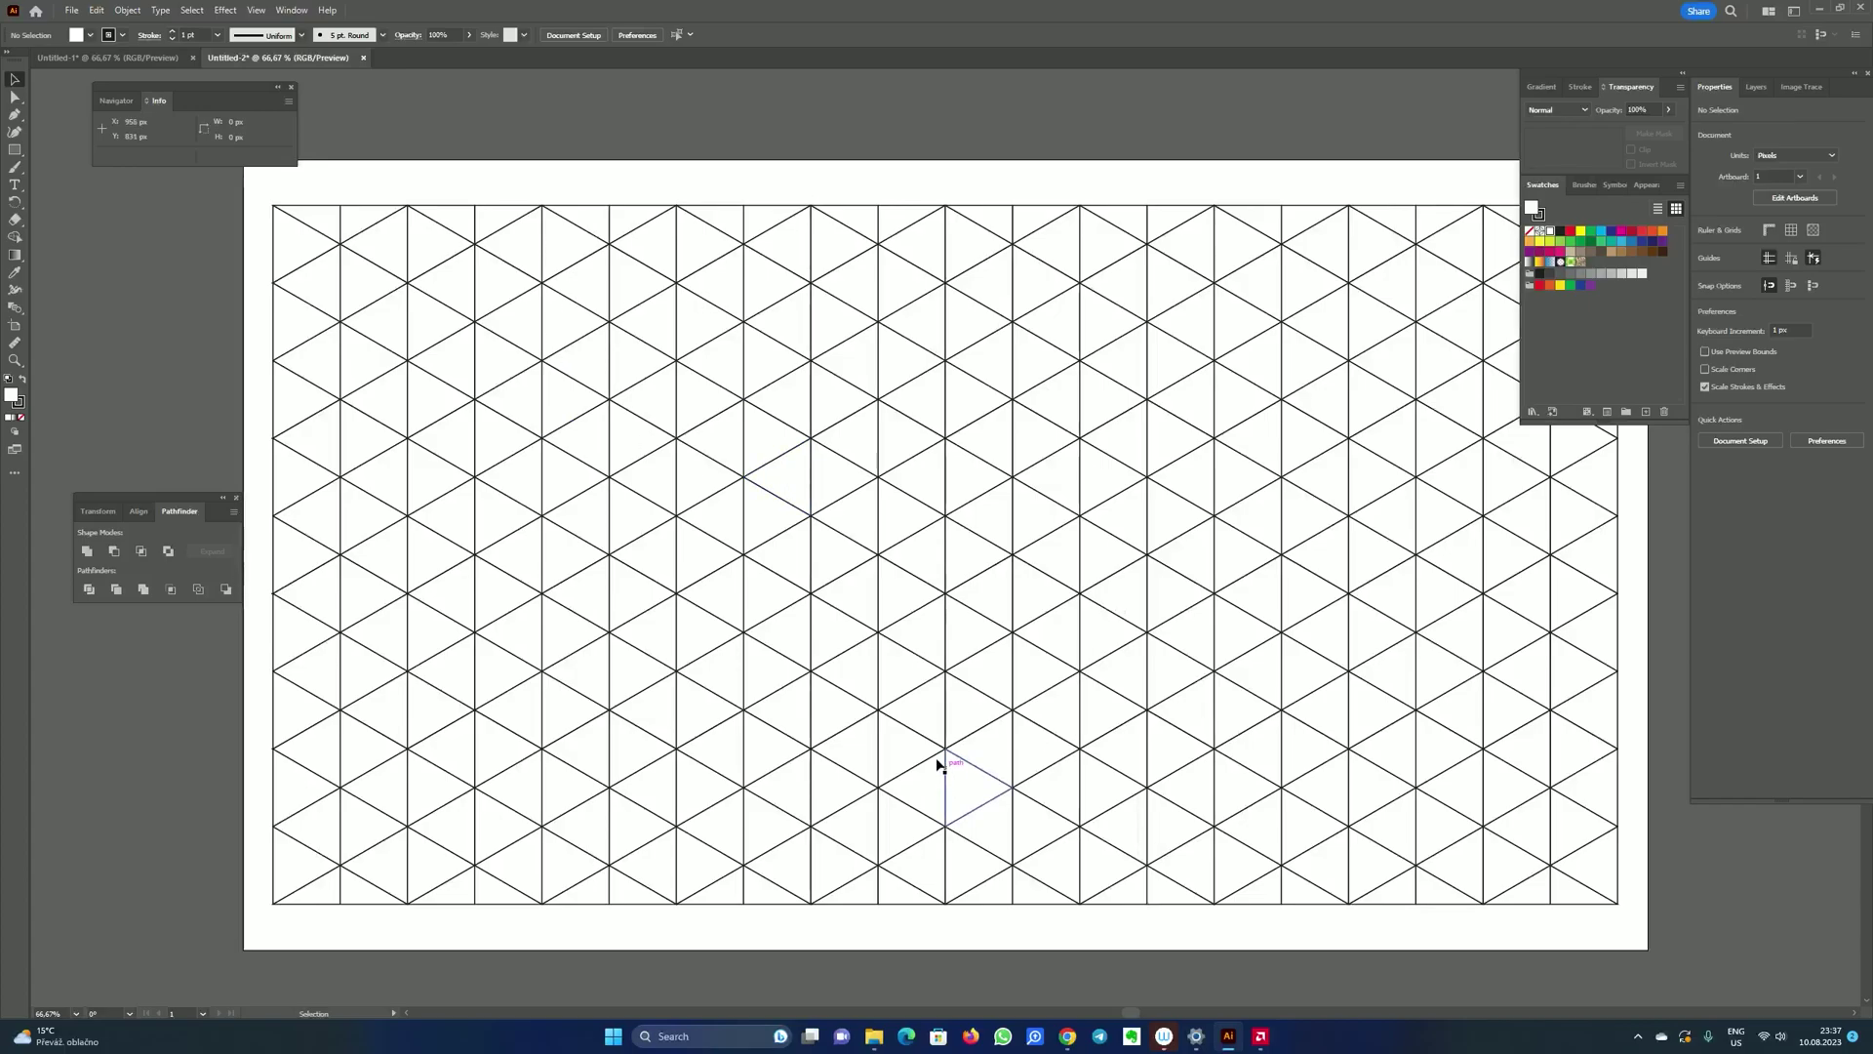
Step: Use Object > Artboards > Fit to Selected Art to shrink the artboard to the 1838 × 955 px grid
click(792, 204)
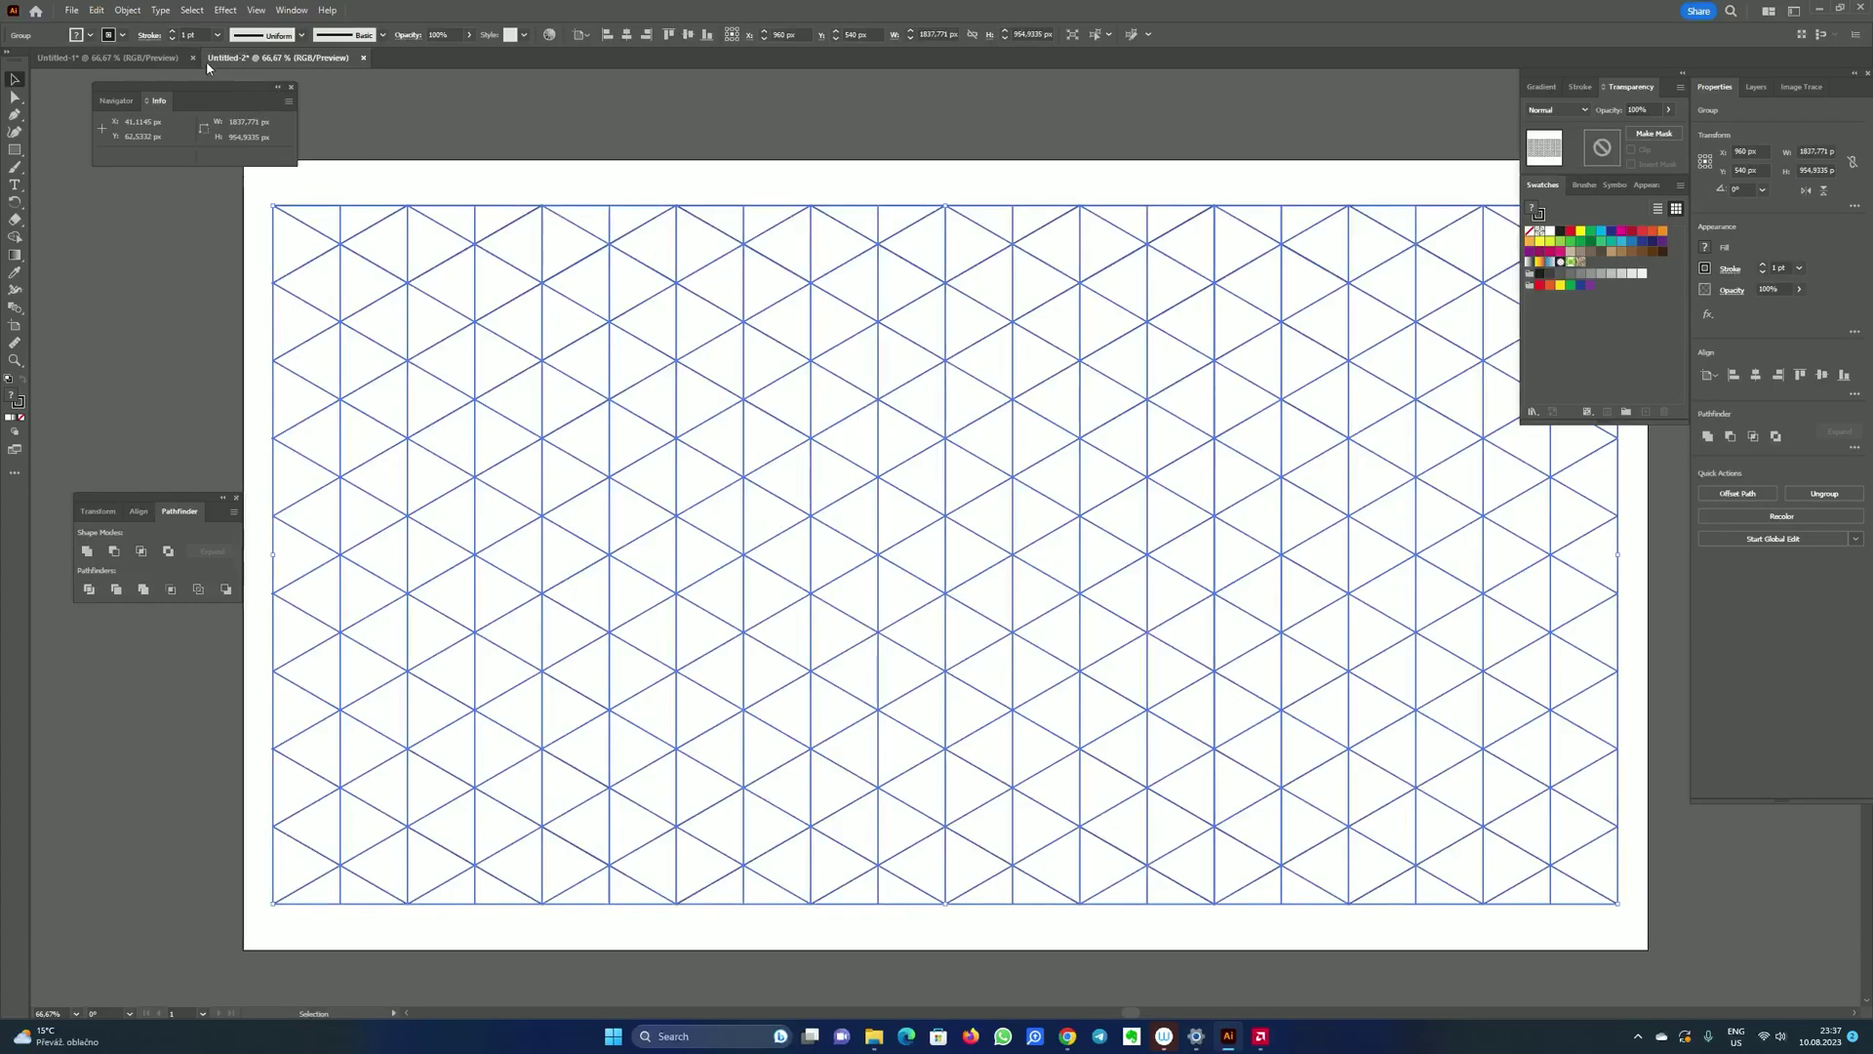
click(128, 9)
mouse_move(236, 615)
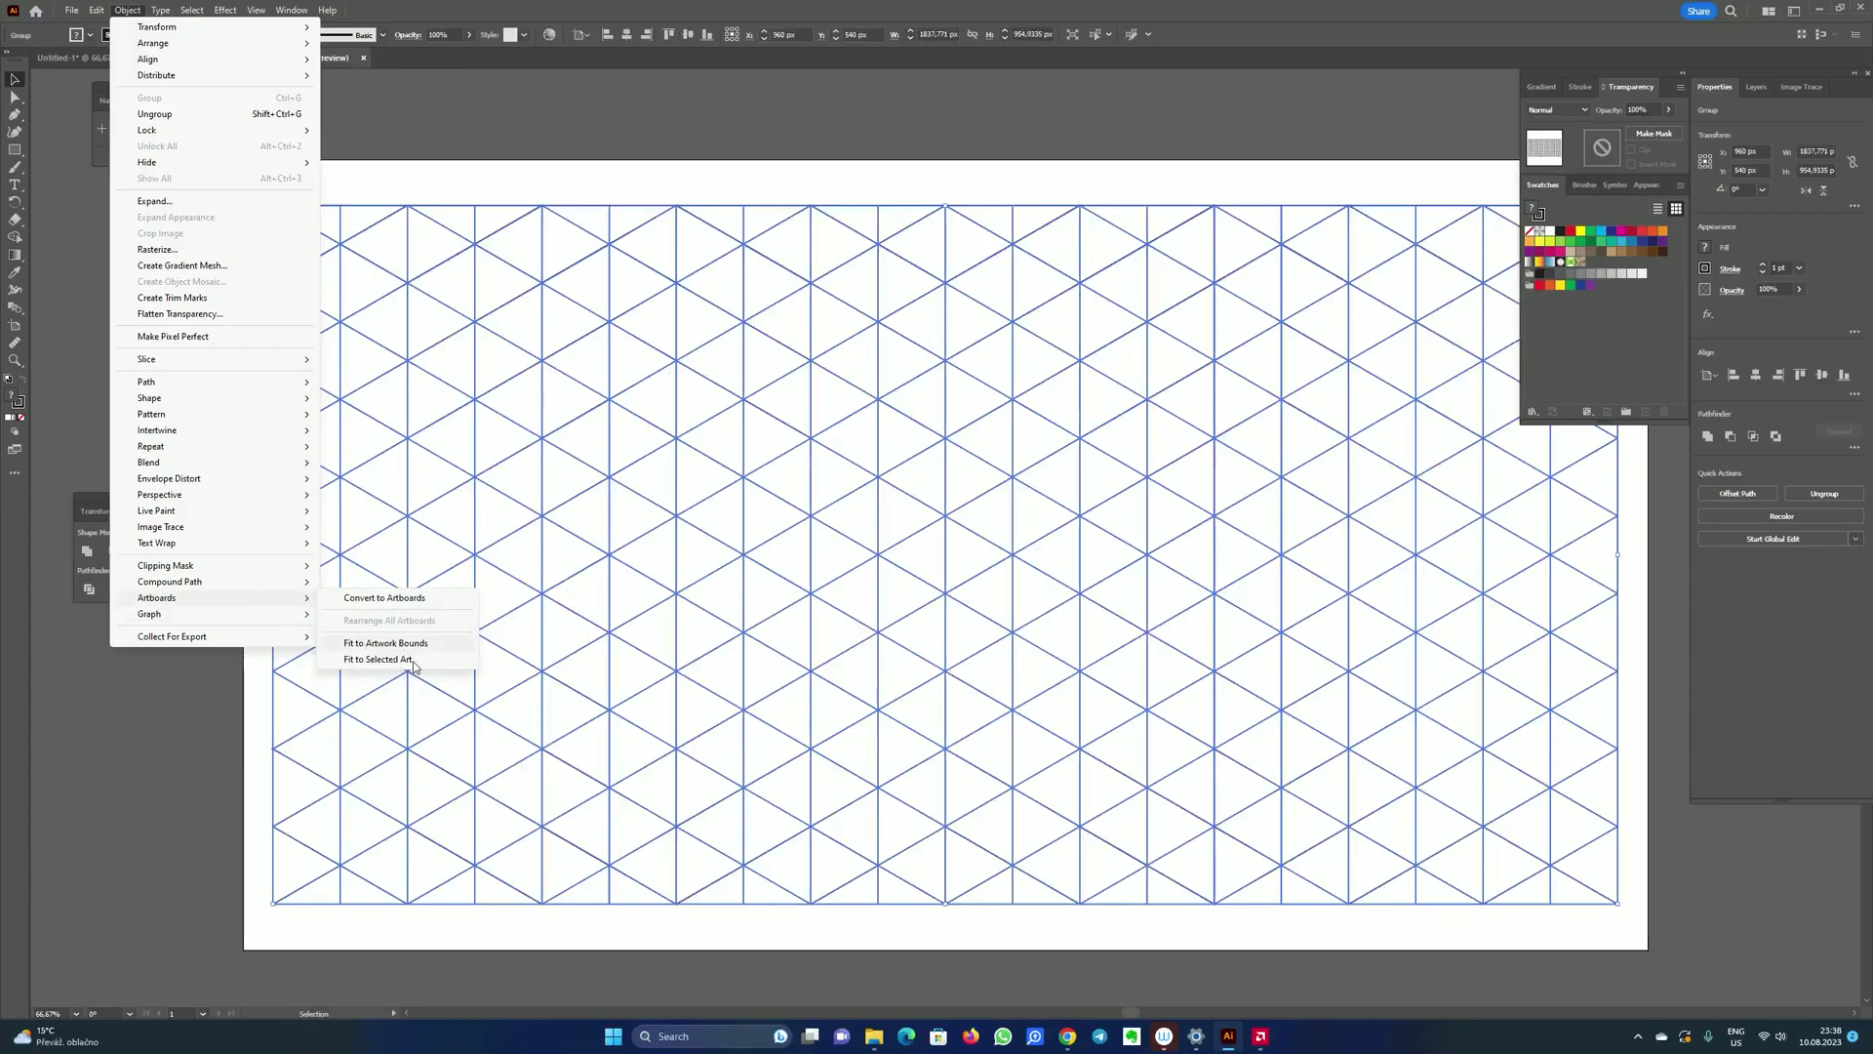
click(409, 661)
click(628, 155)
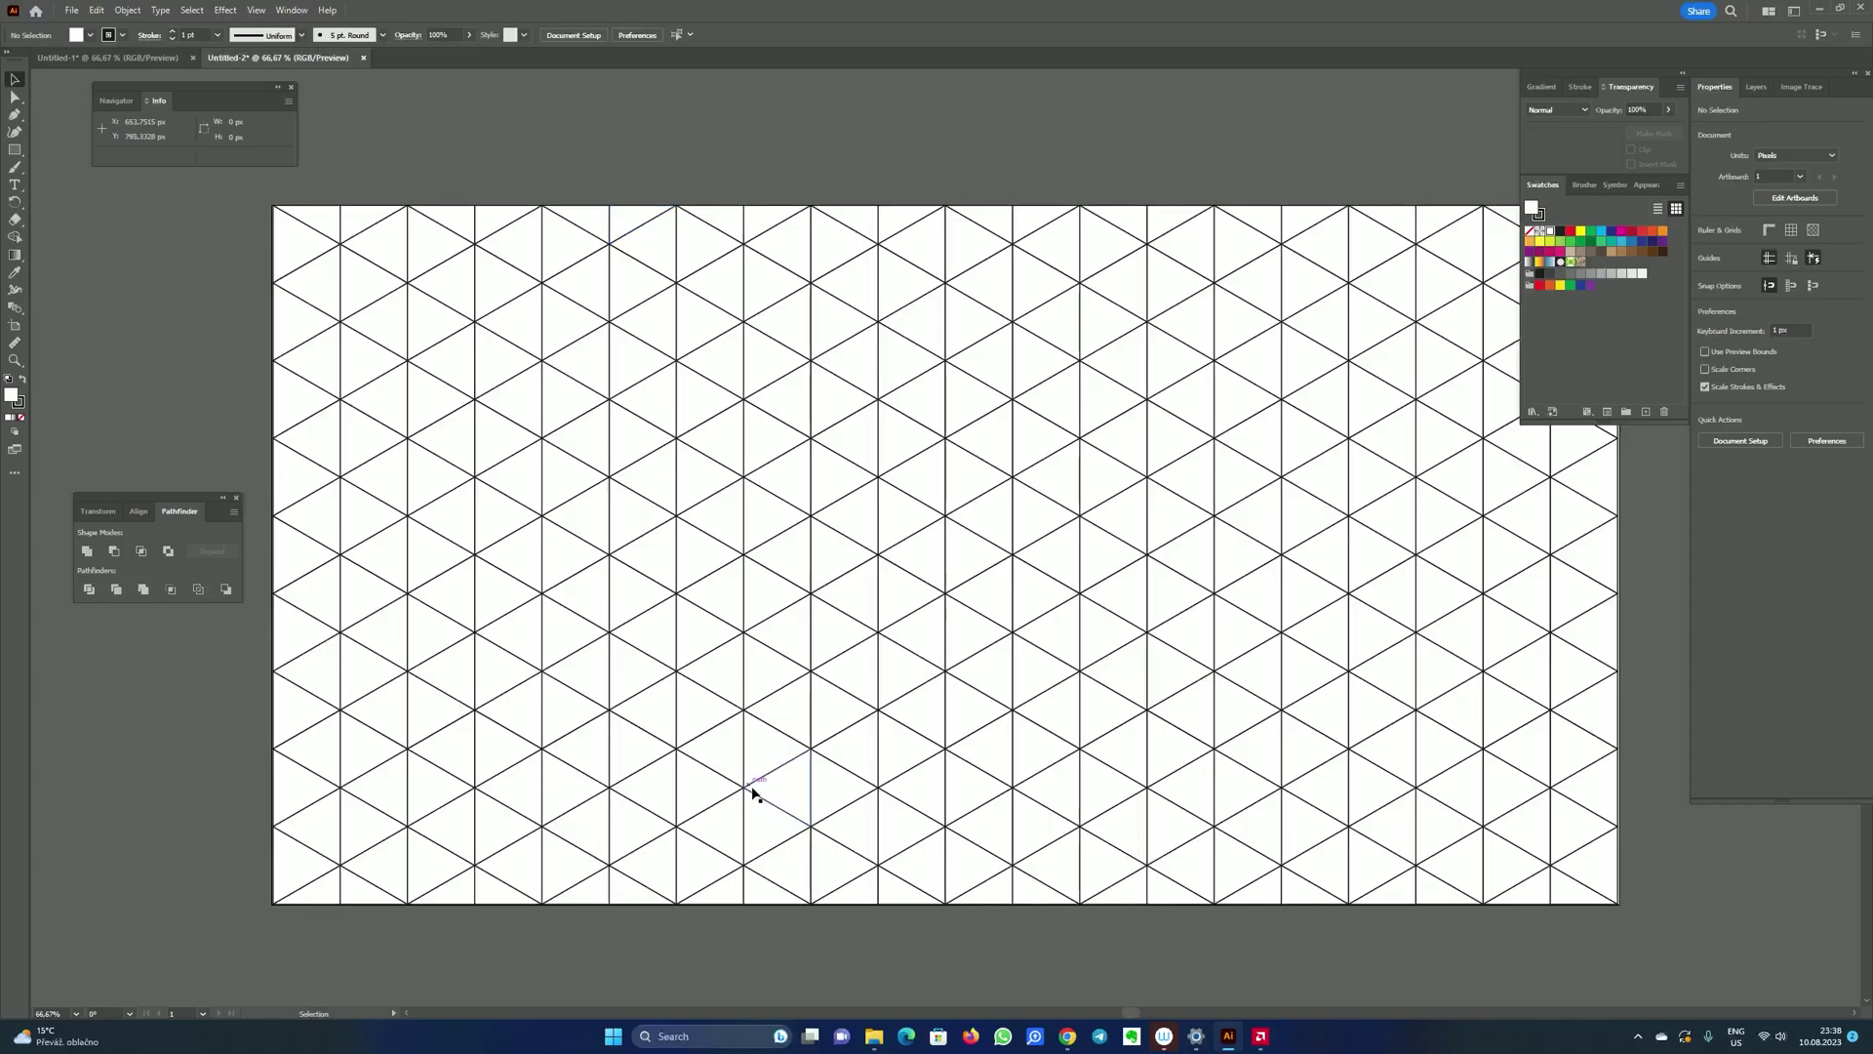
click(1541, 530)
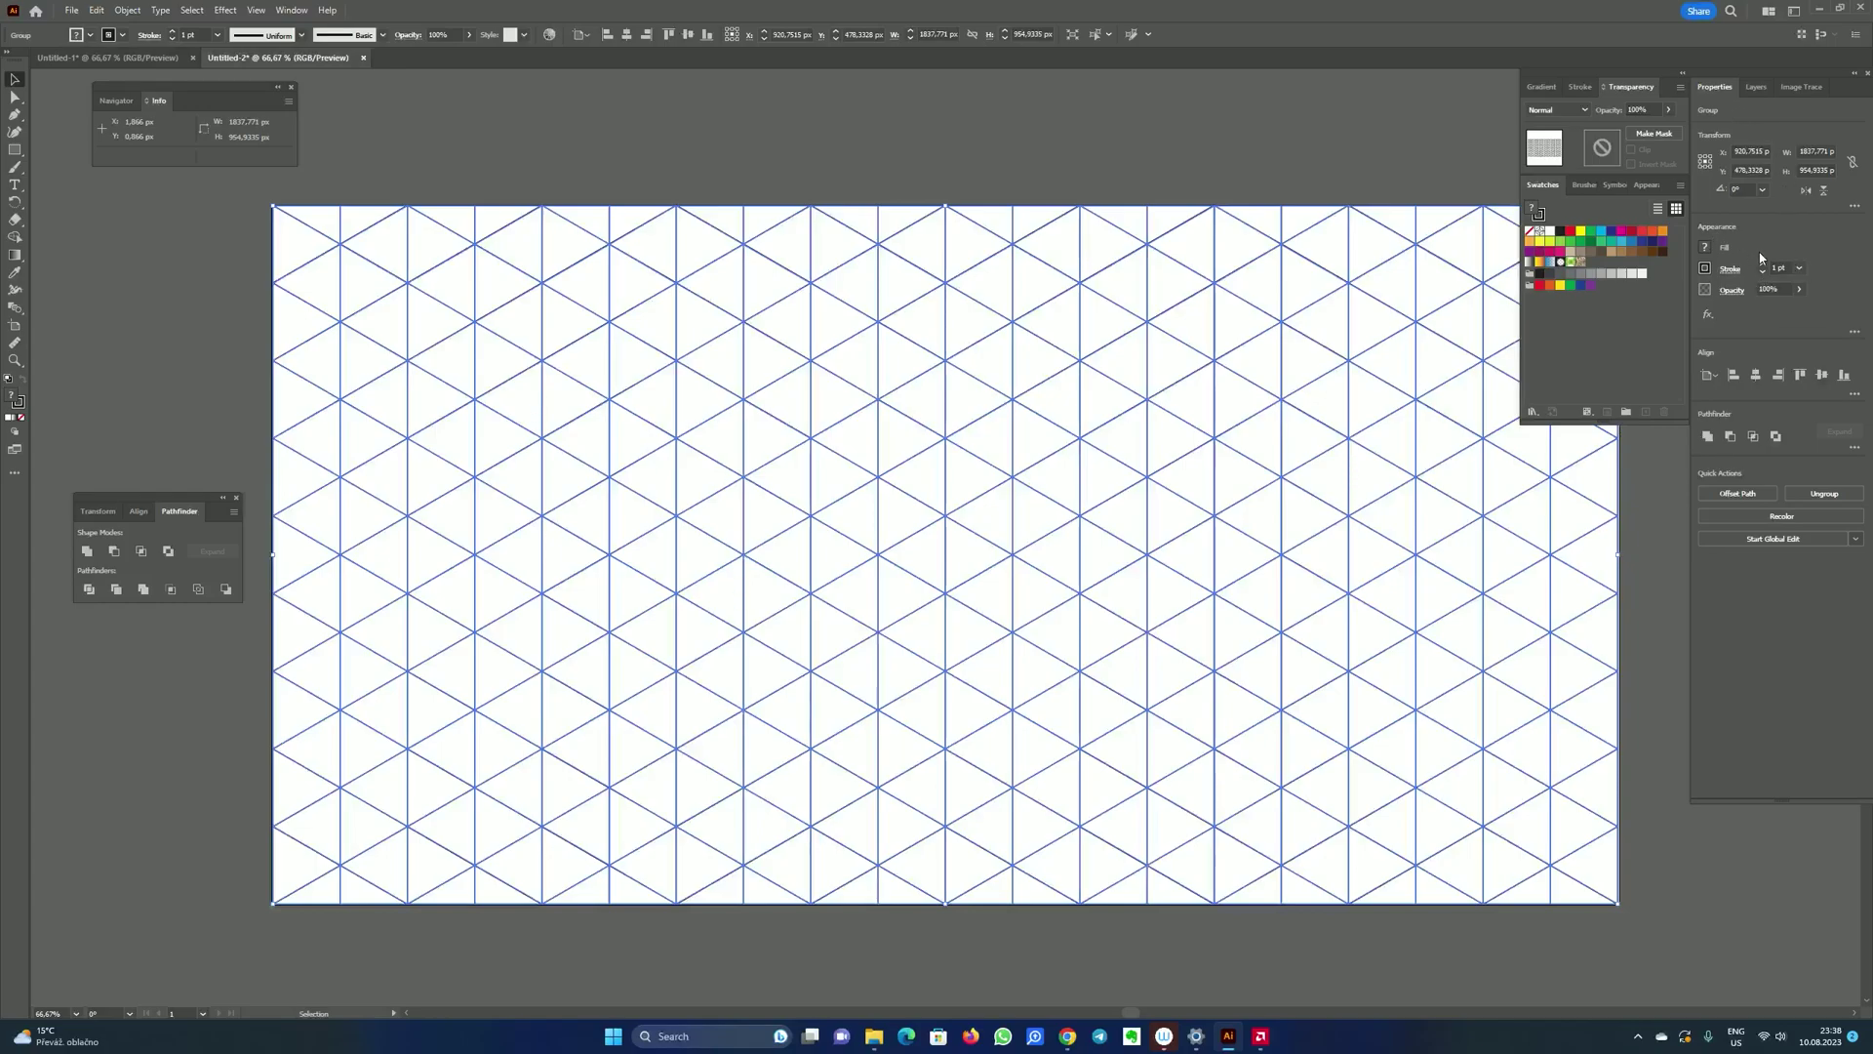
Step: Set the grid's stroke colour to None in Properties, leaving the 1 pt weight unchanged
click(284, 12)
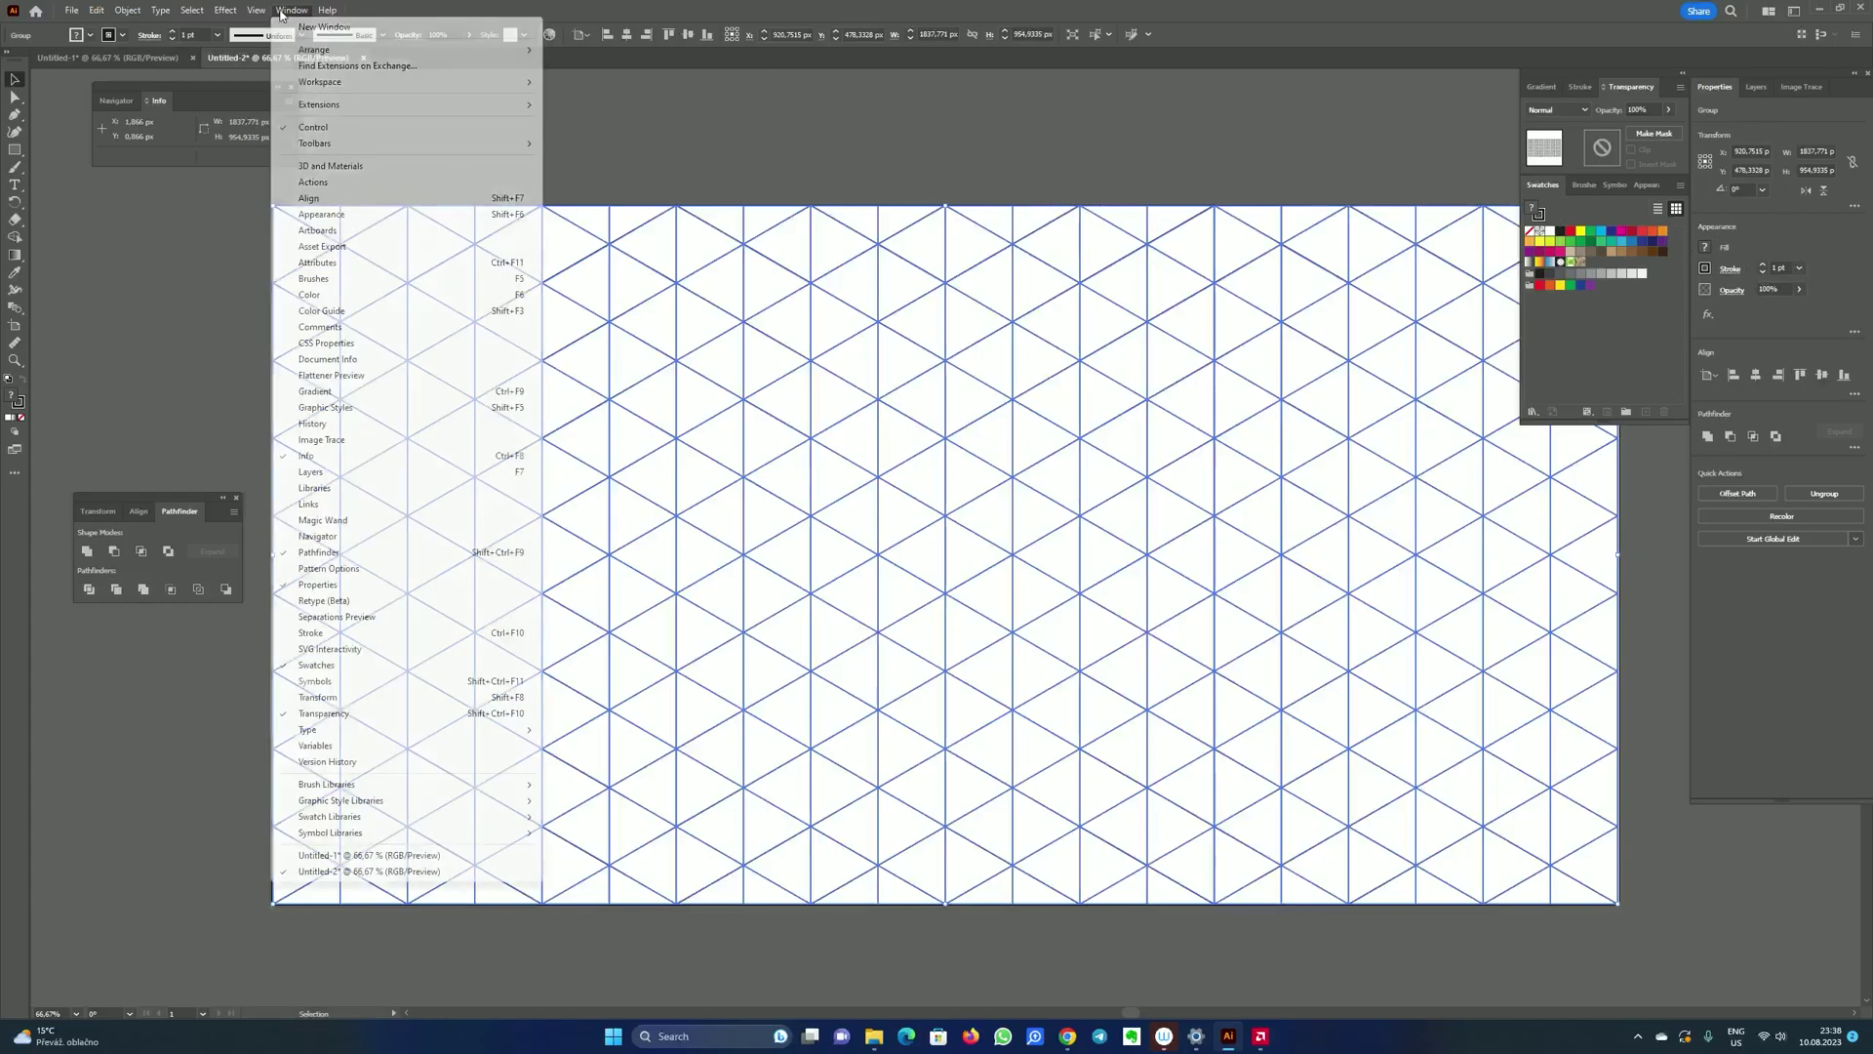
click(1743, 277)
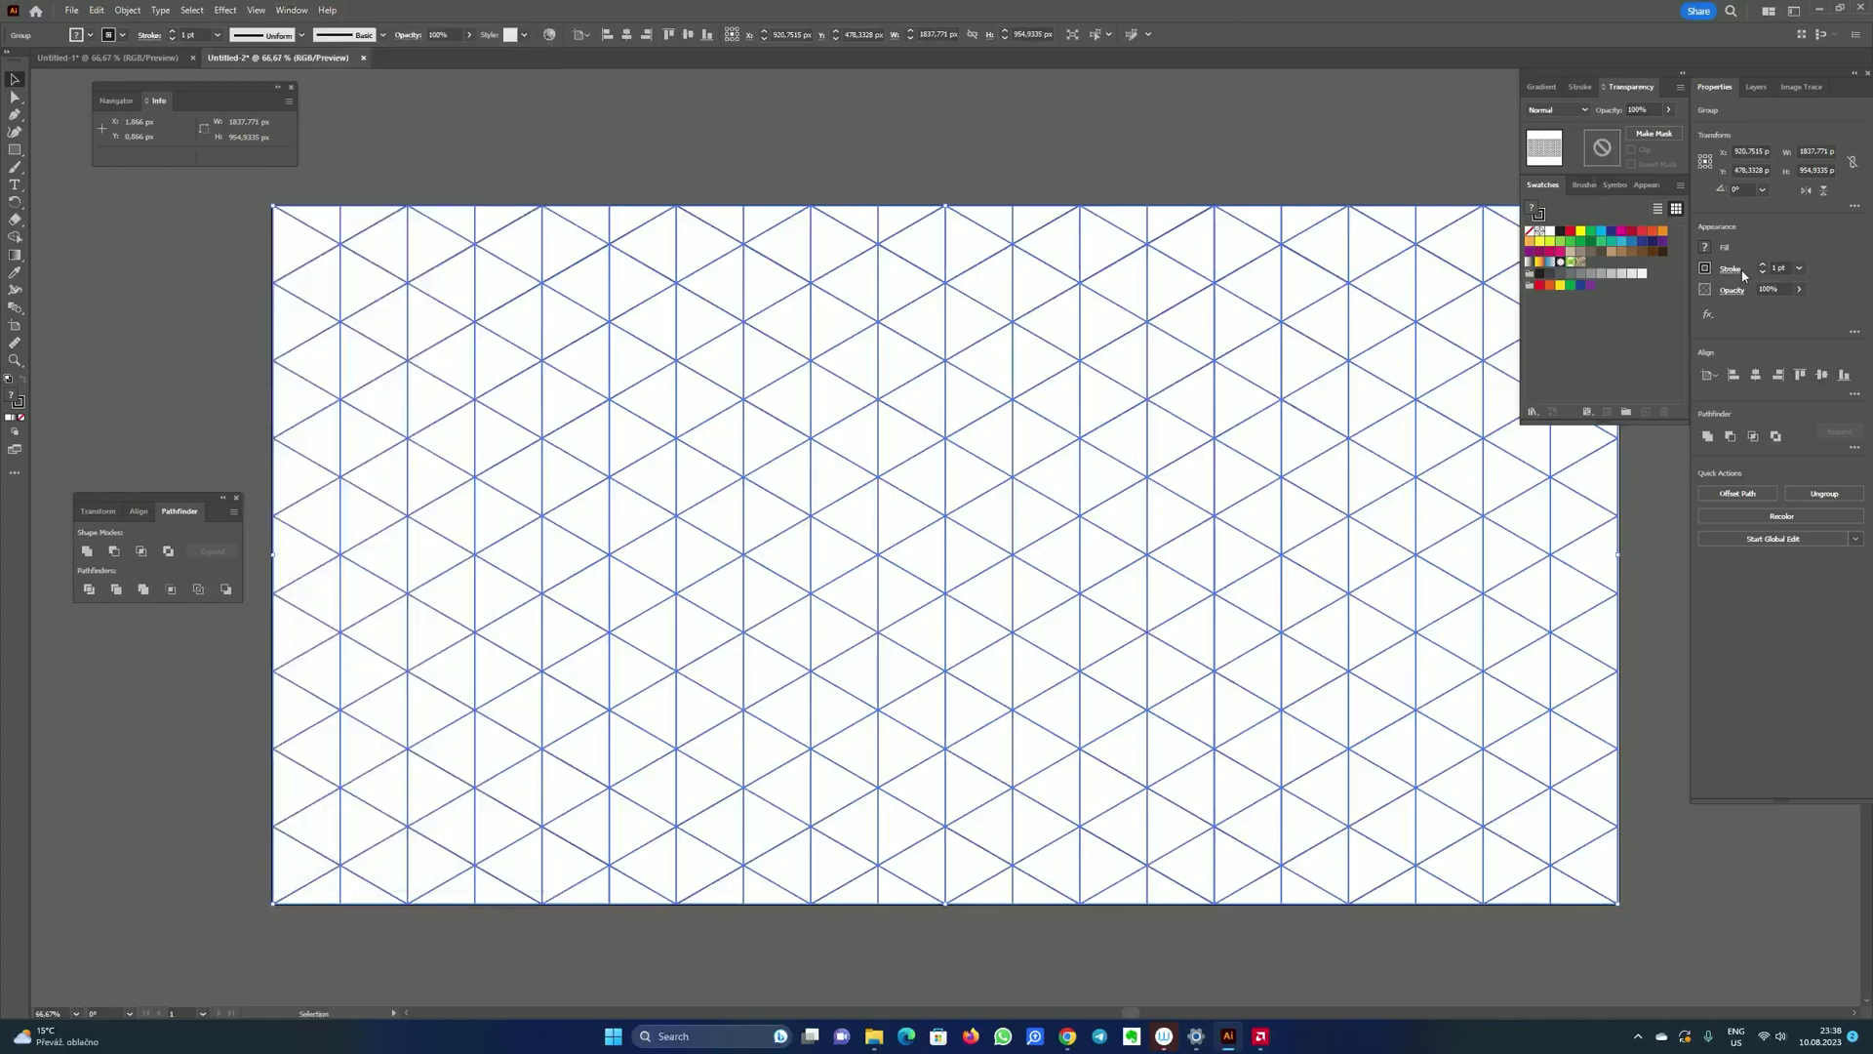
click(1799, 267)
click(1804, 245)
click(1705, 268)
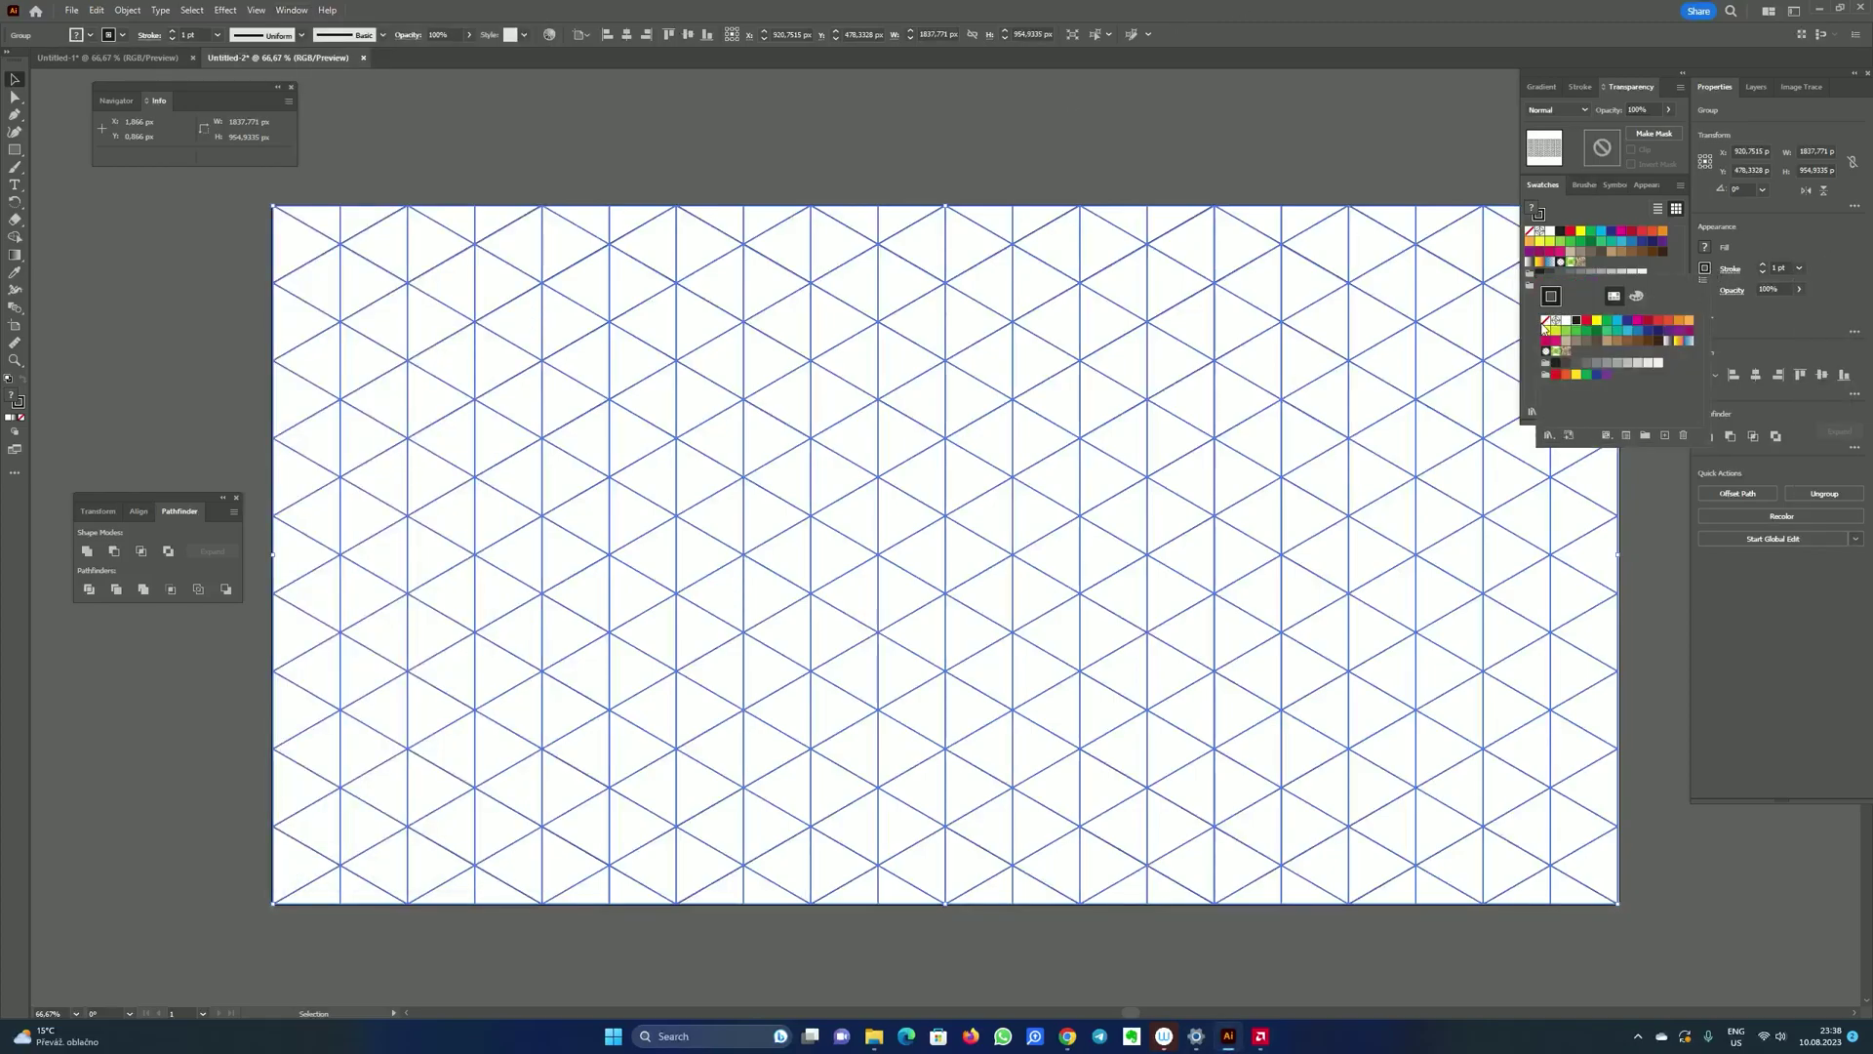
click(1546, 322)
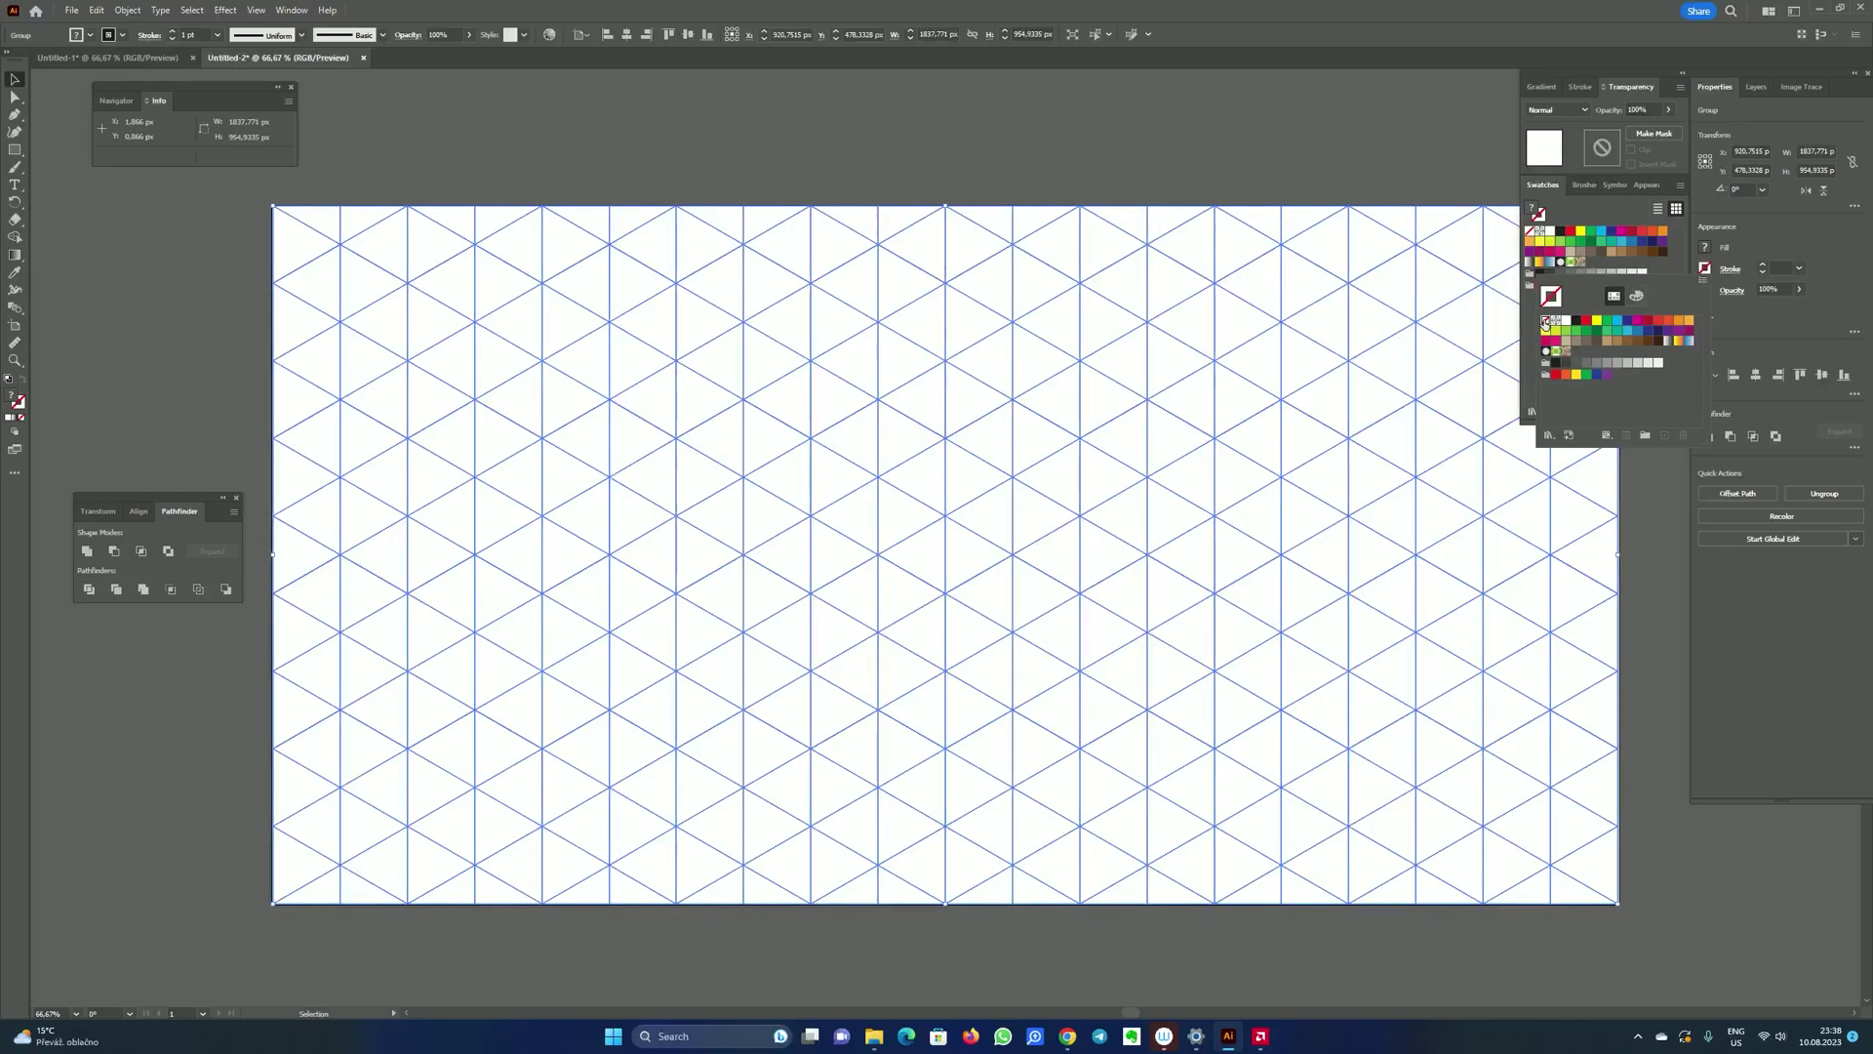
click(716, 131)
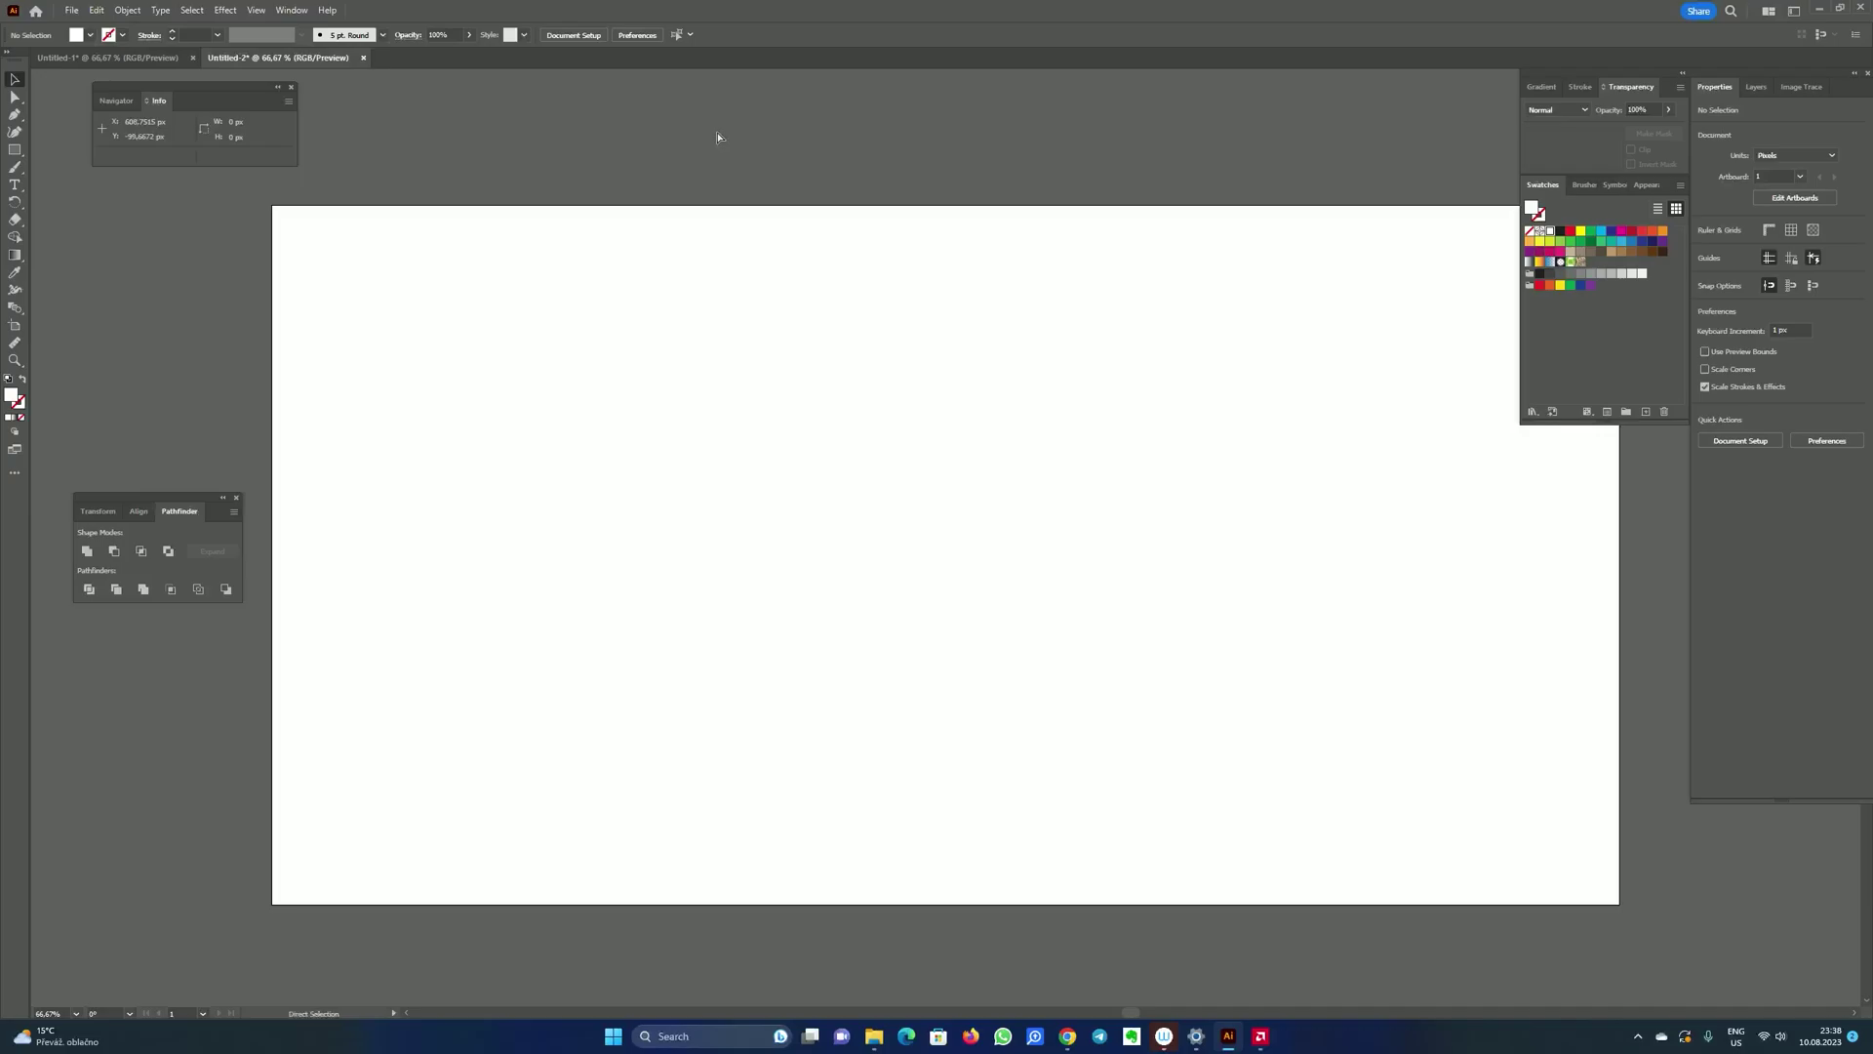
key(ctrl+a)
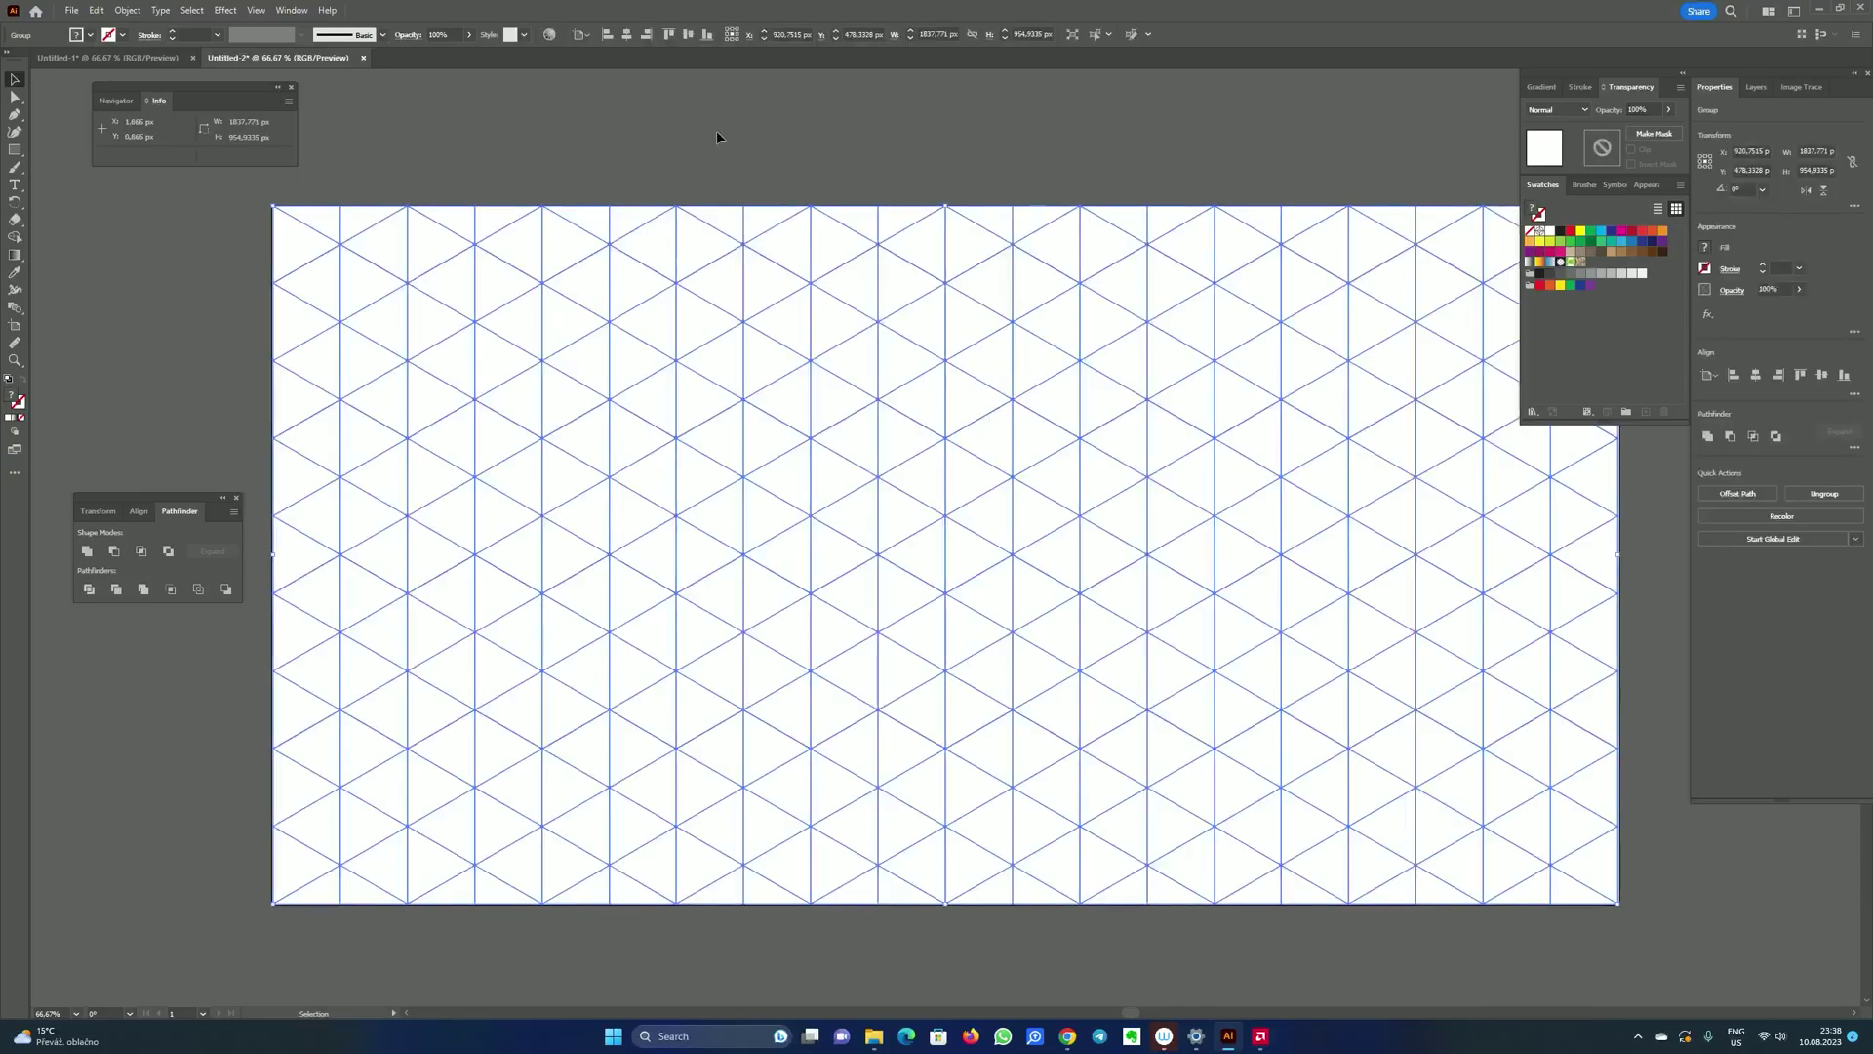
Step: Fill all selected triangles with a blue swatch, then view at 100% zoom
click(1632, 245)
click(1015, 148)
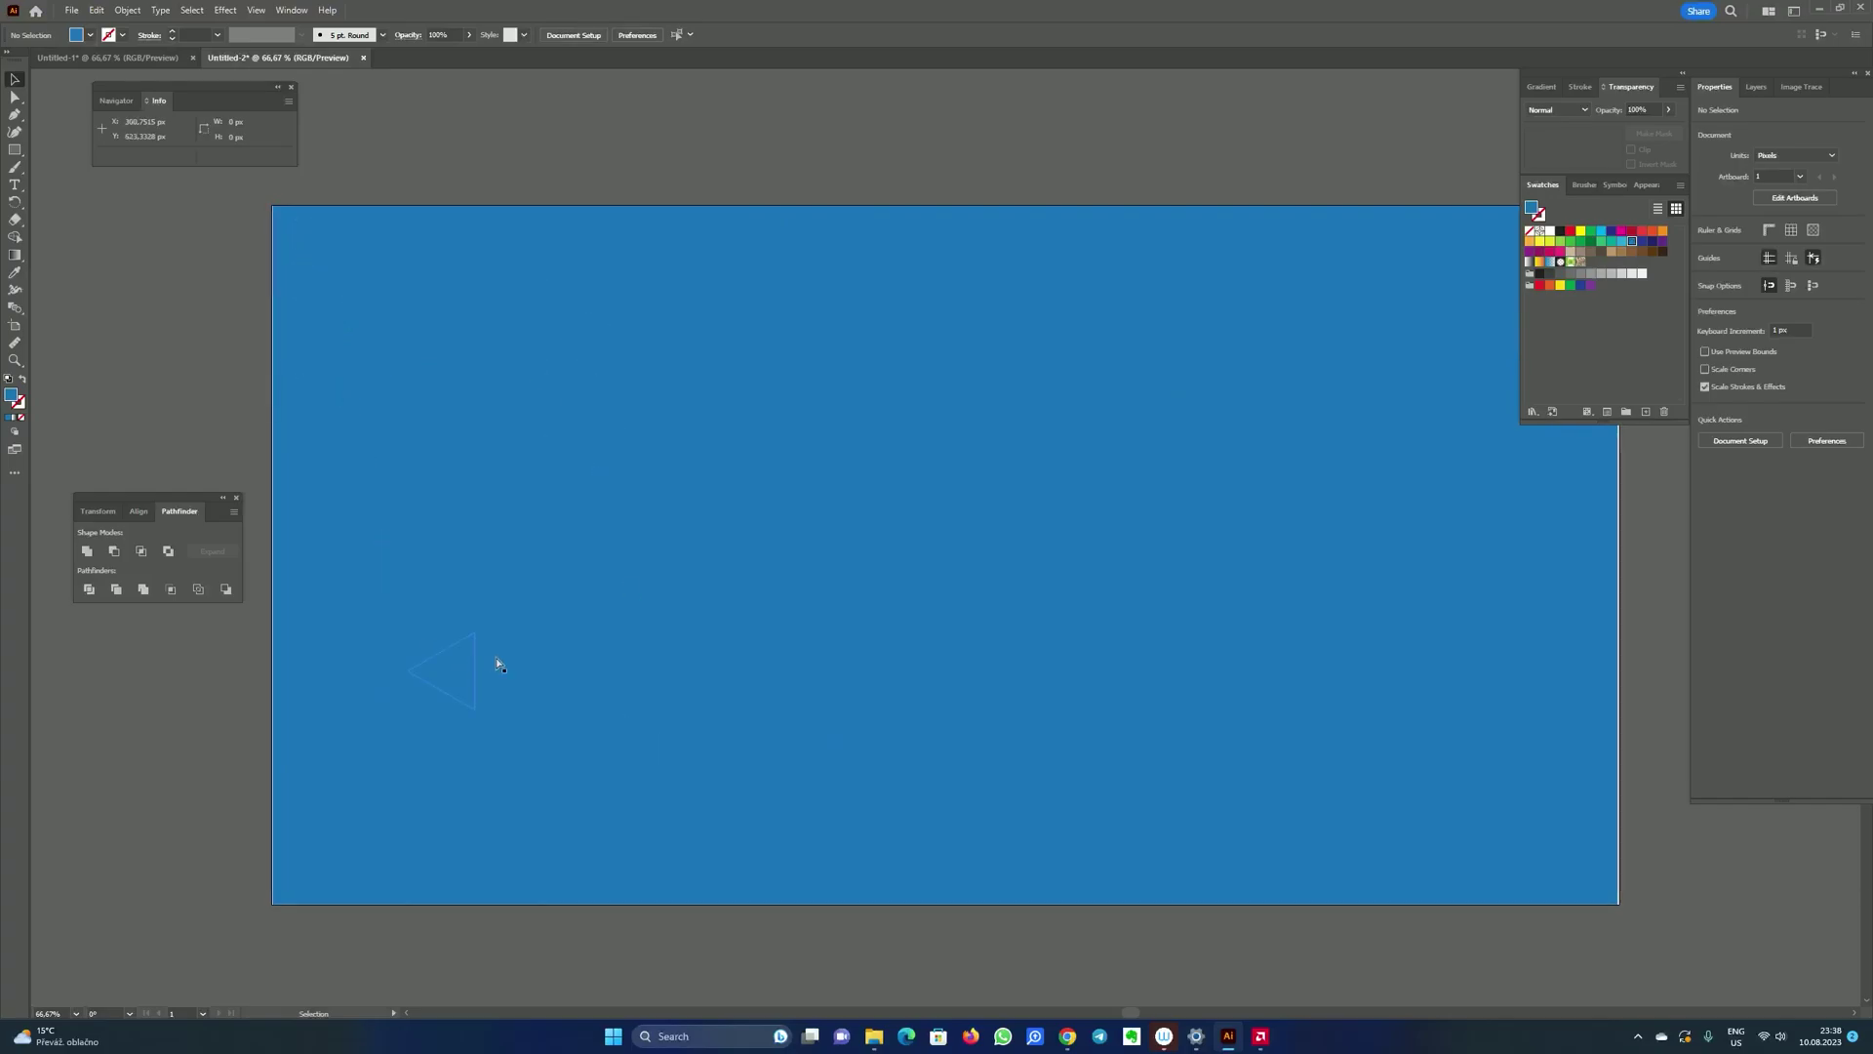
key(ctrl+1)
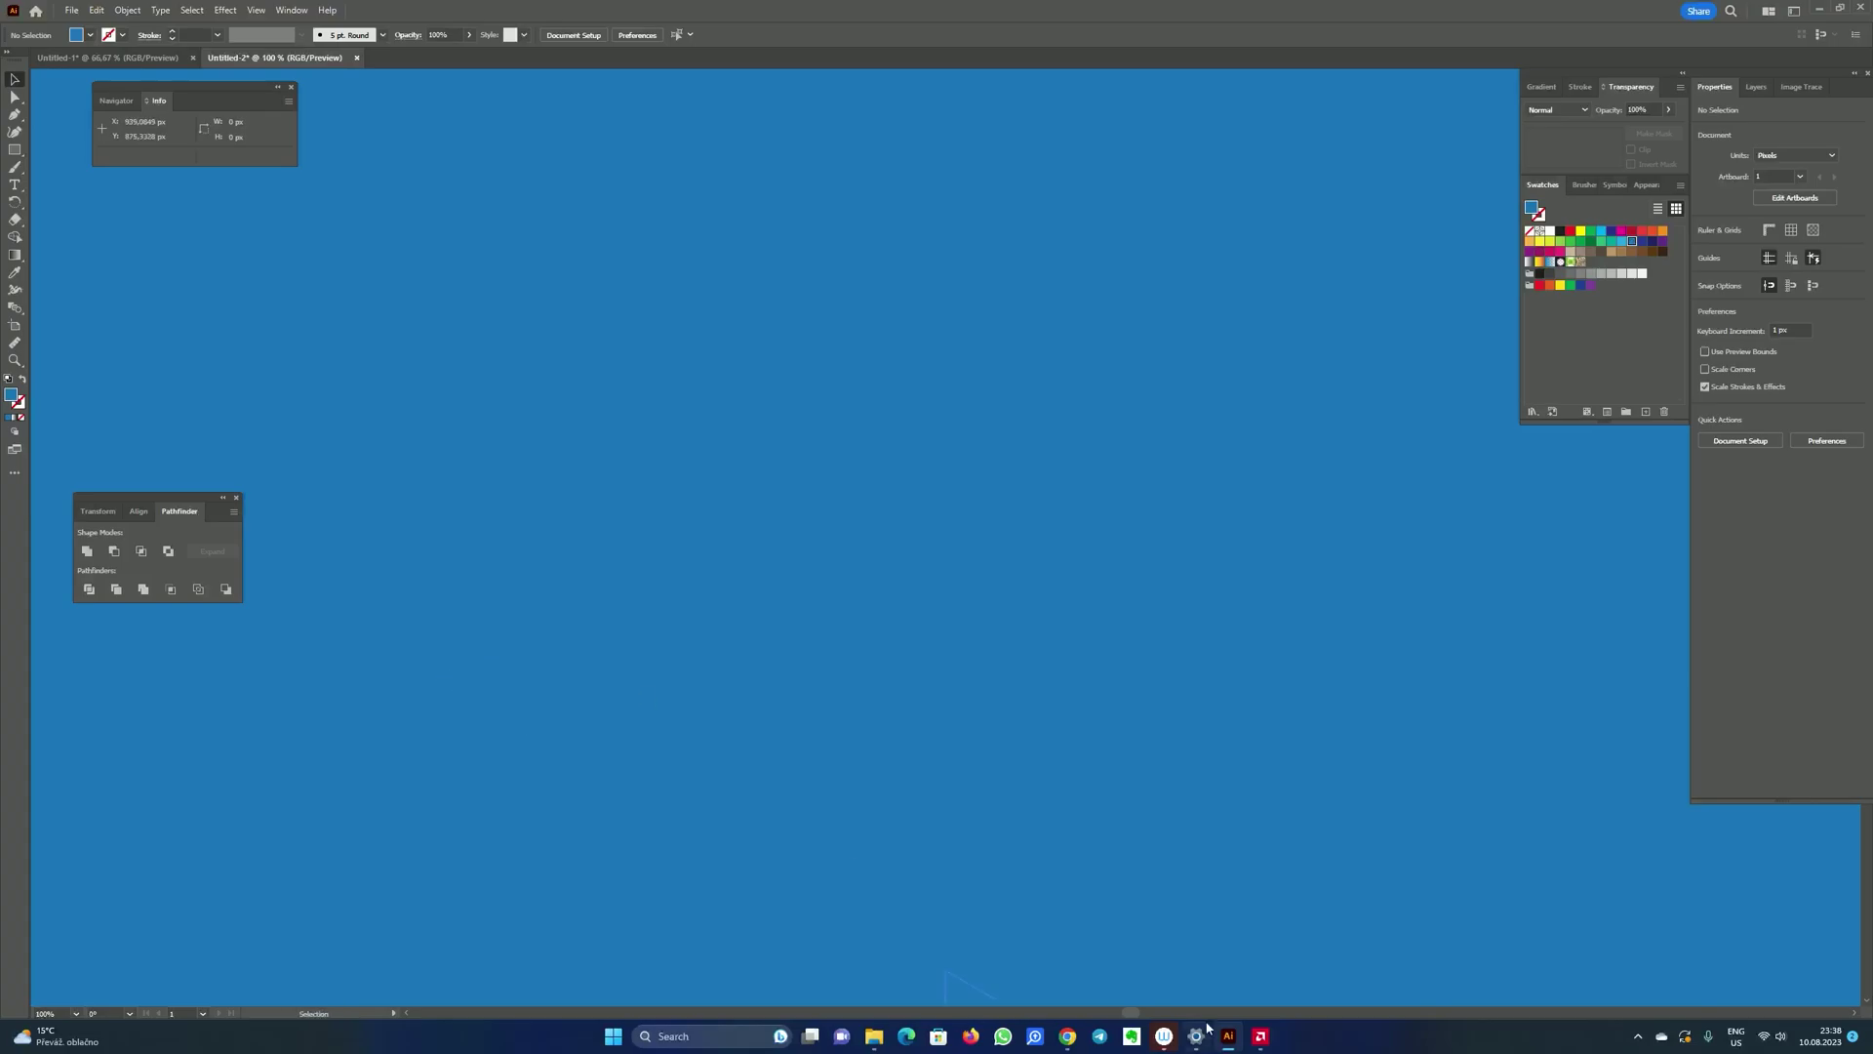
drag(1135, 1013, 1088, 1019)
Step: Refit the artboard to the blue triangle group via Object > Artboards, viewing it at 50%
click(1017, 964)
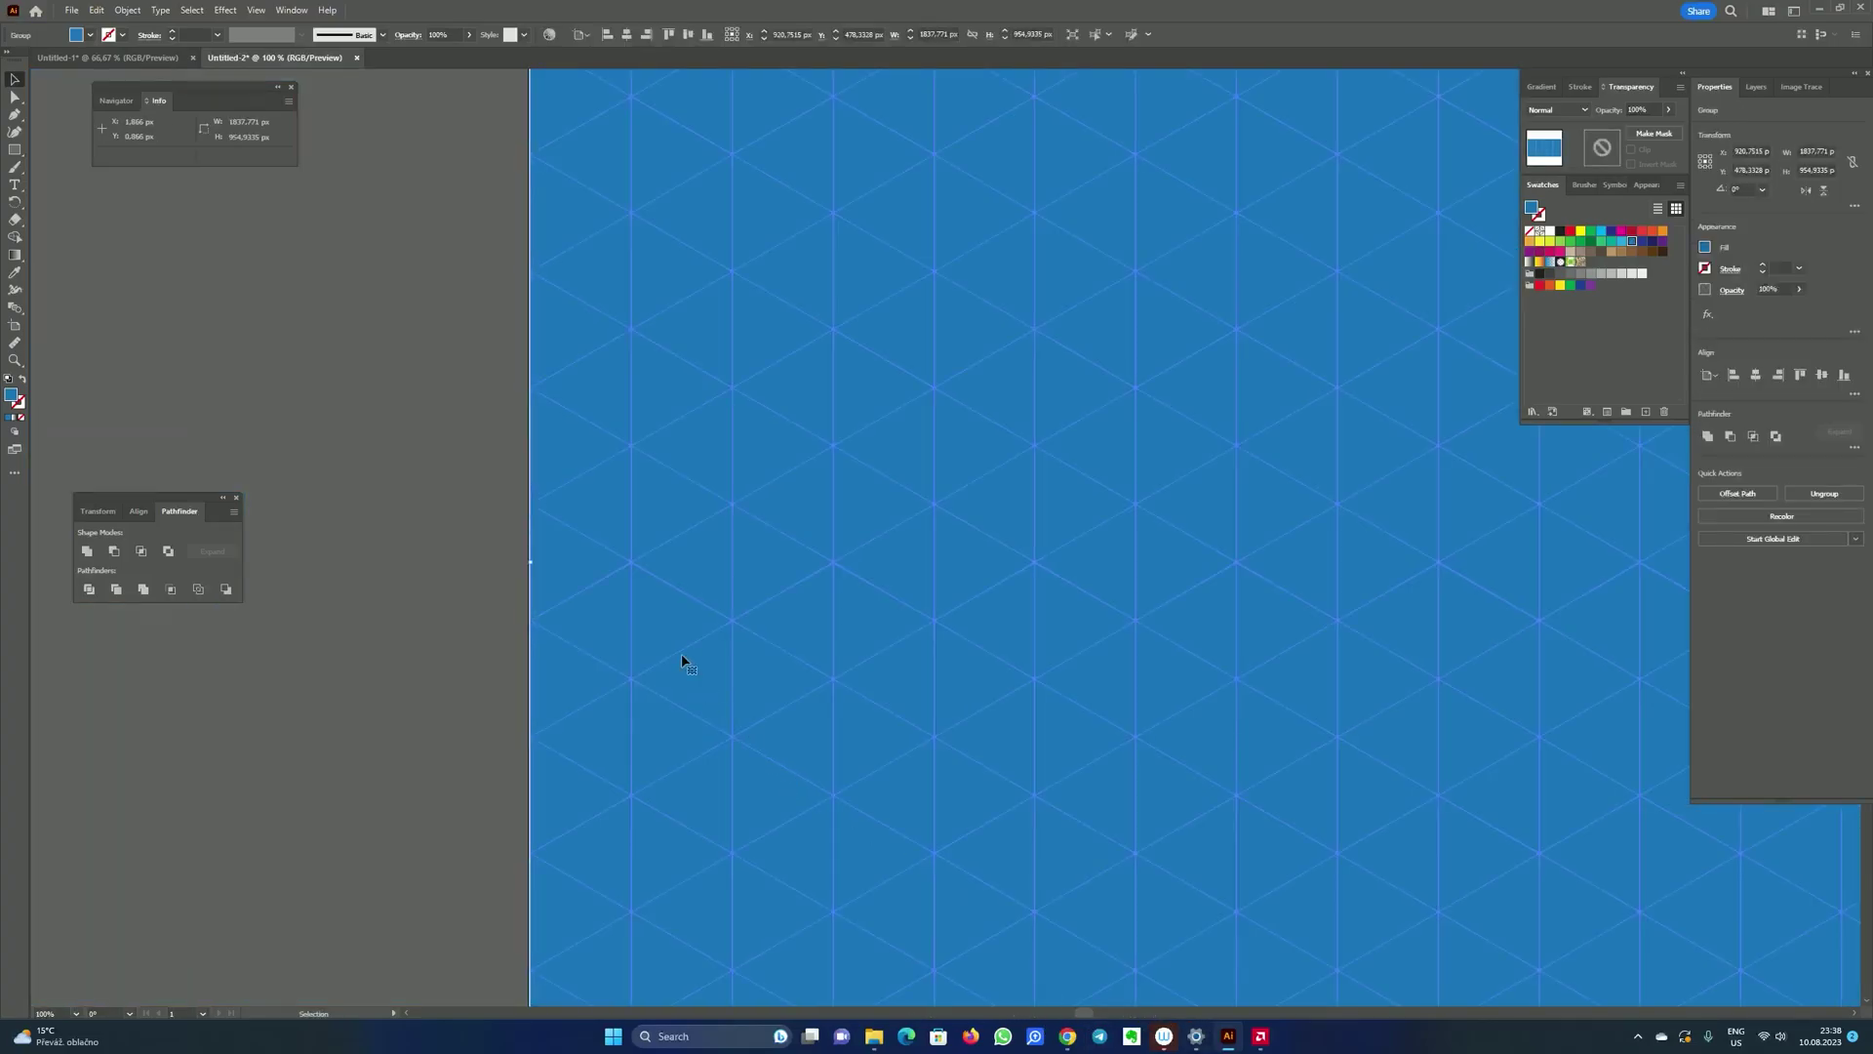
click(127, 10)
mouse_move(223, 594)
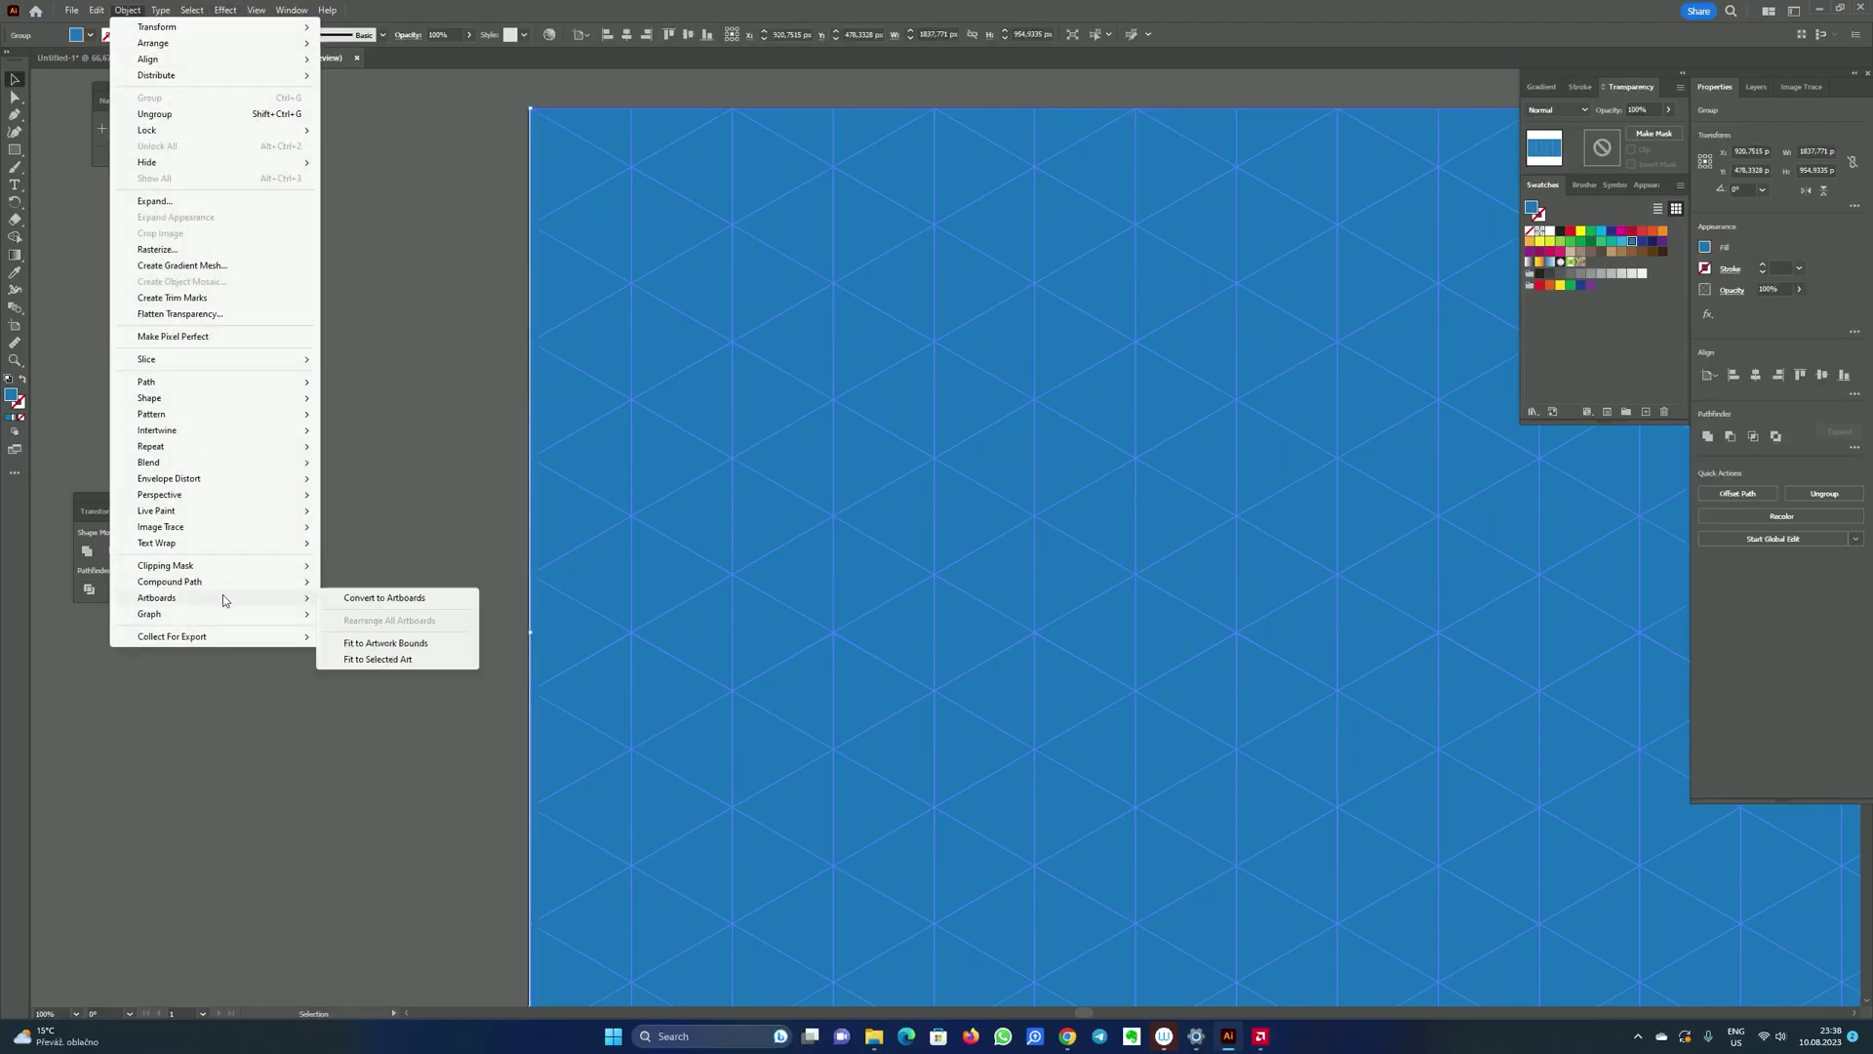
click(390, 654)
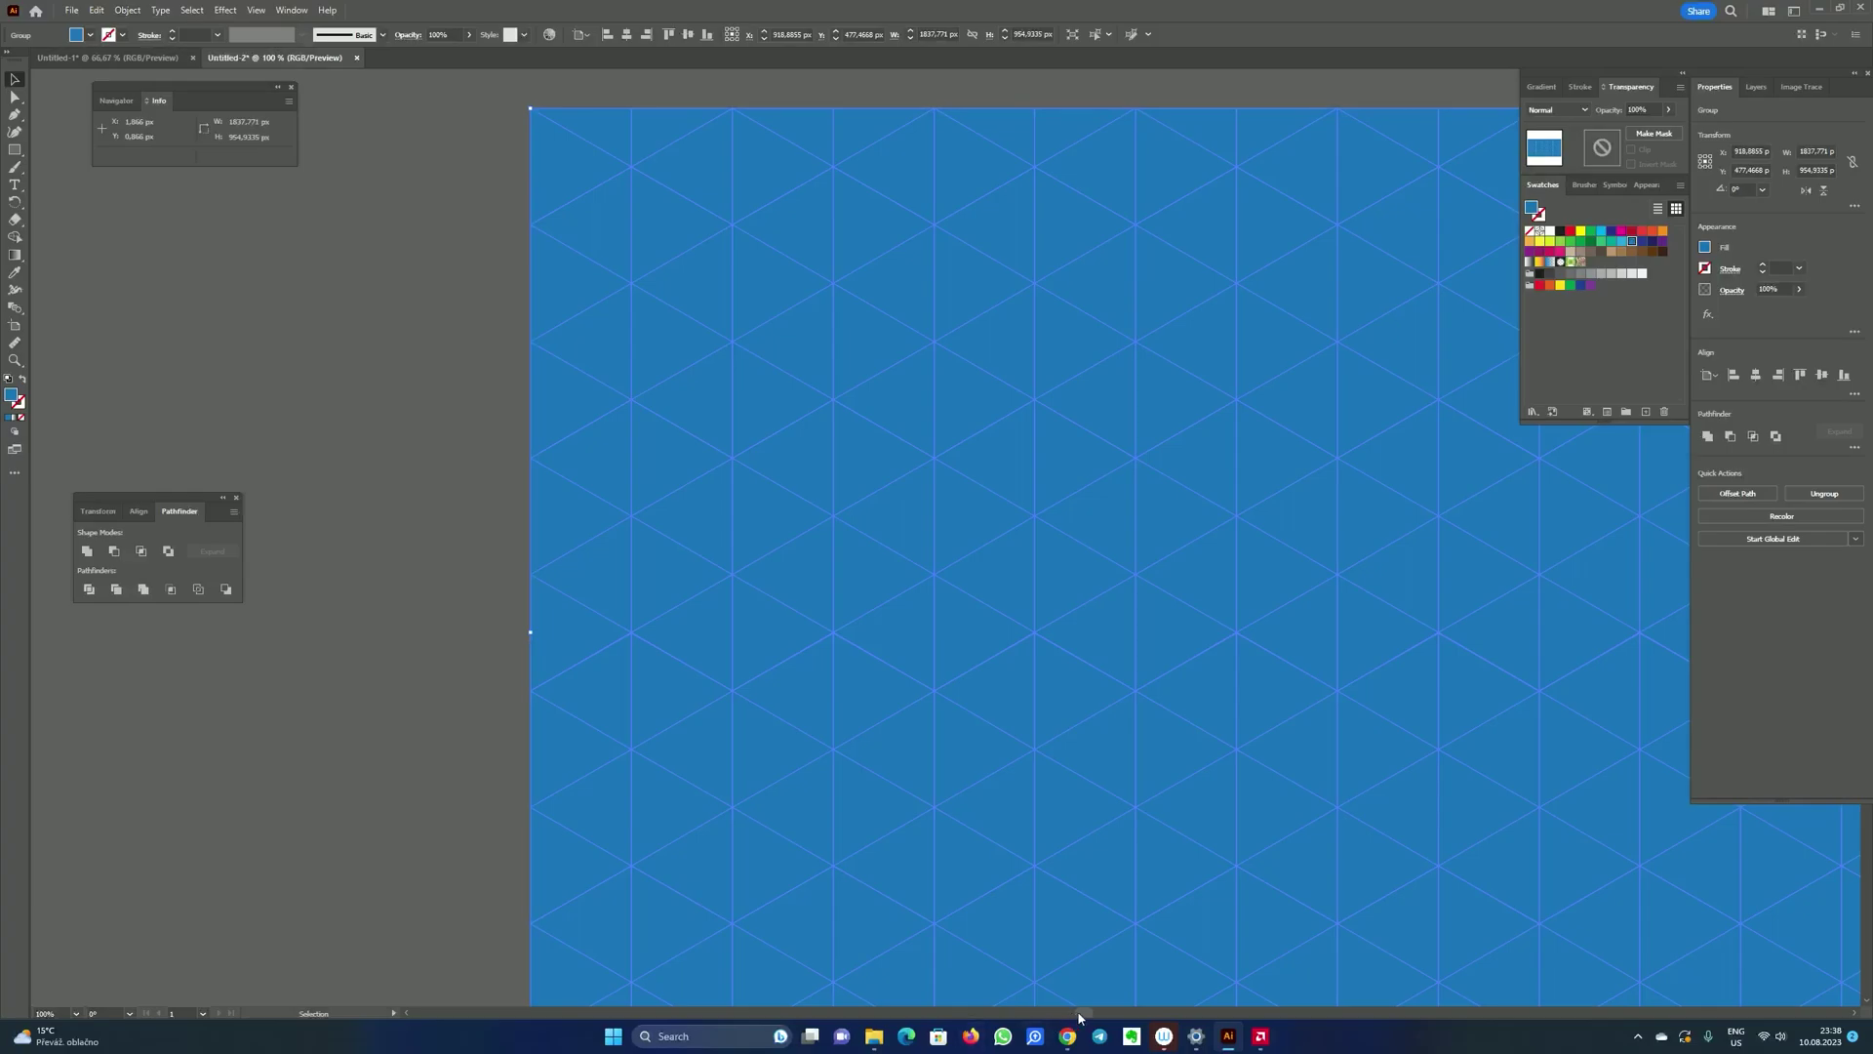
drag(1083, 1013, 1180, 1036)
click(1421, 664)
key(ctrl+minus)
key(ctrl+minus)
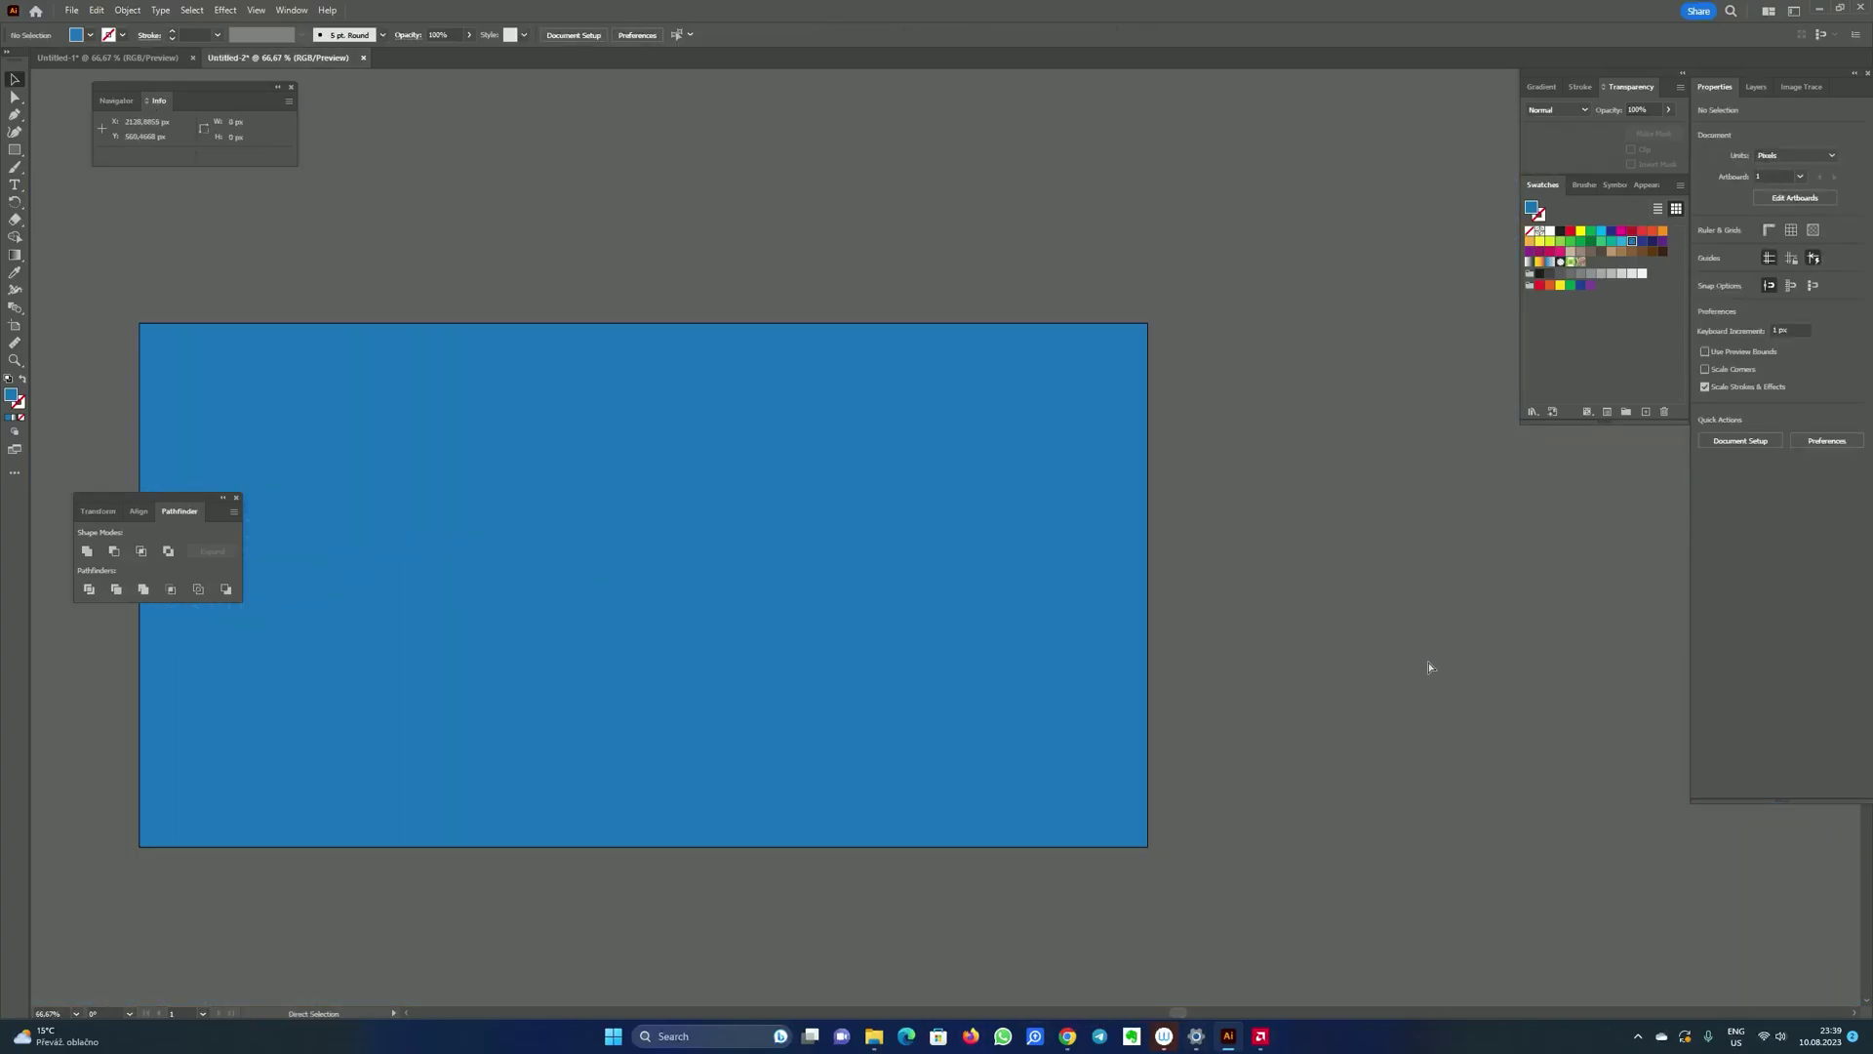
key(ctrl+minus)
key(ctrl+equal)
key(ctrl+a)
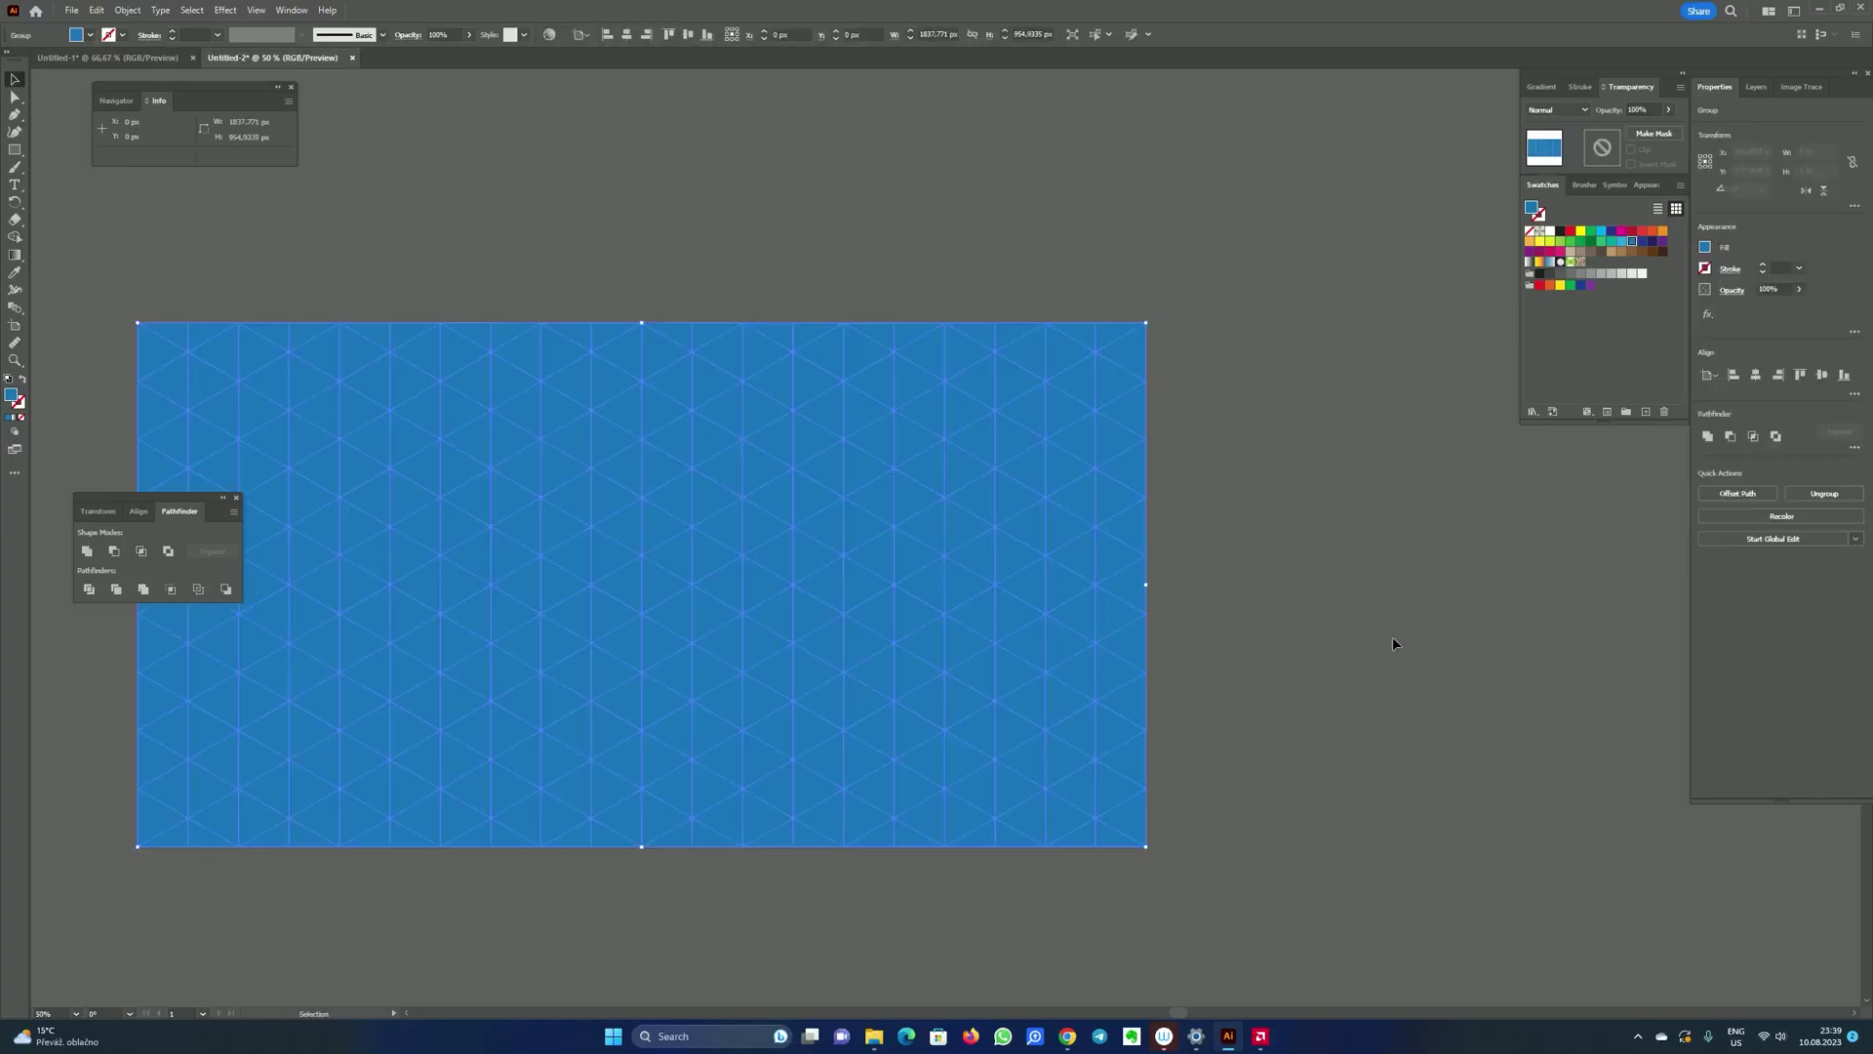
Step: Run the randomus script with Opacity on each item to randomize triangle opacity 10–100
click(78, 12)
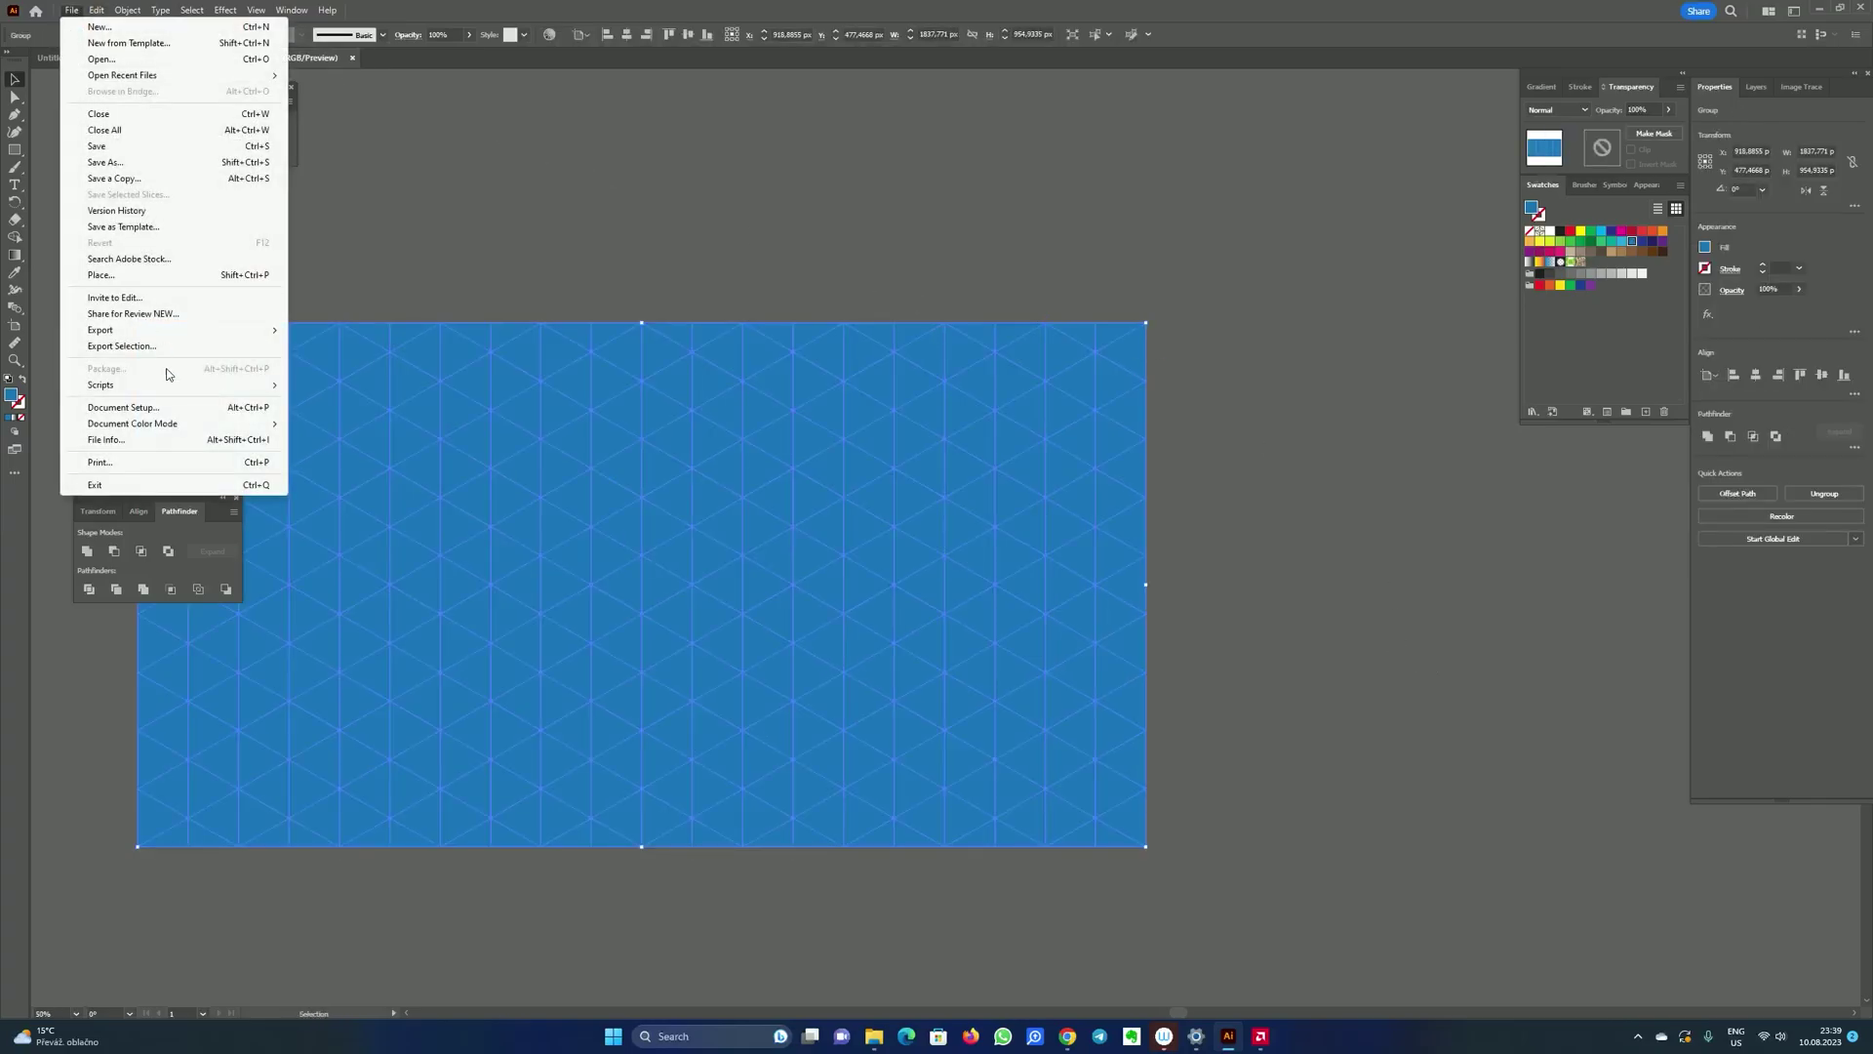
mouse_move(176, 384)
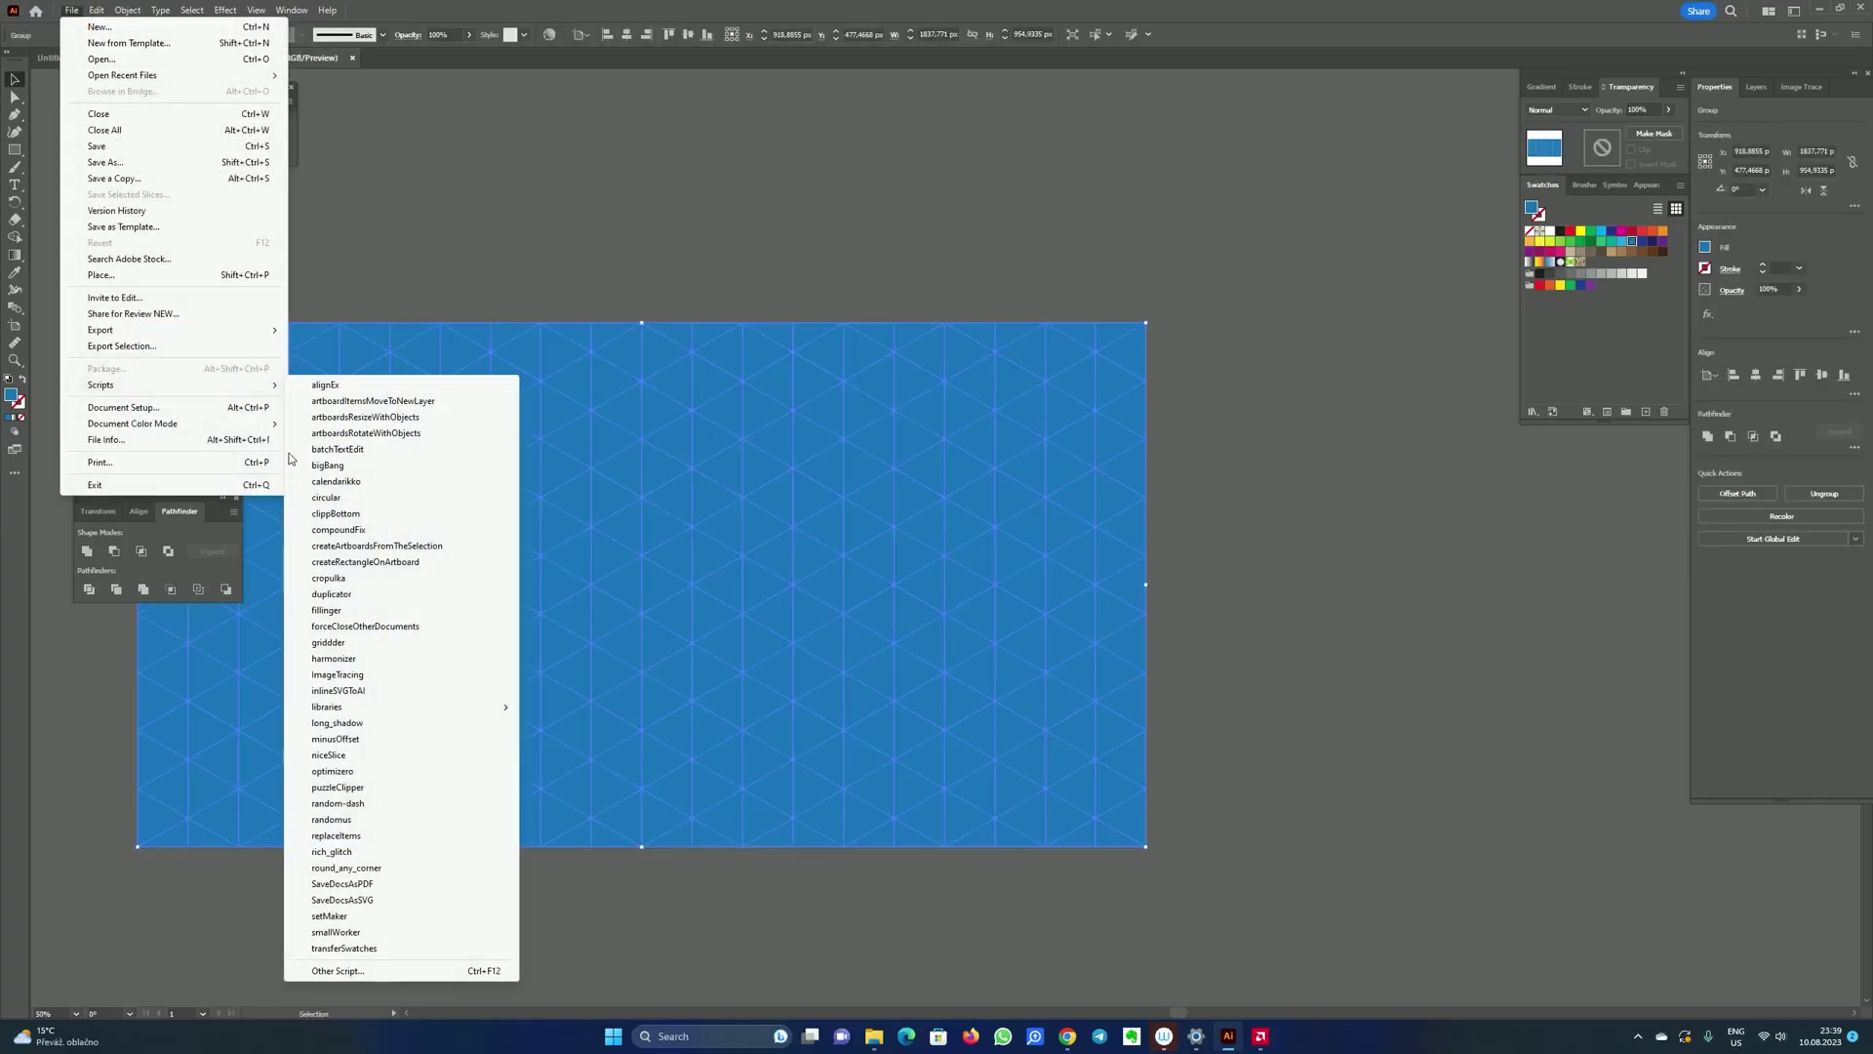
click(396, 820)
click(862, 596)
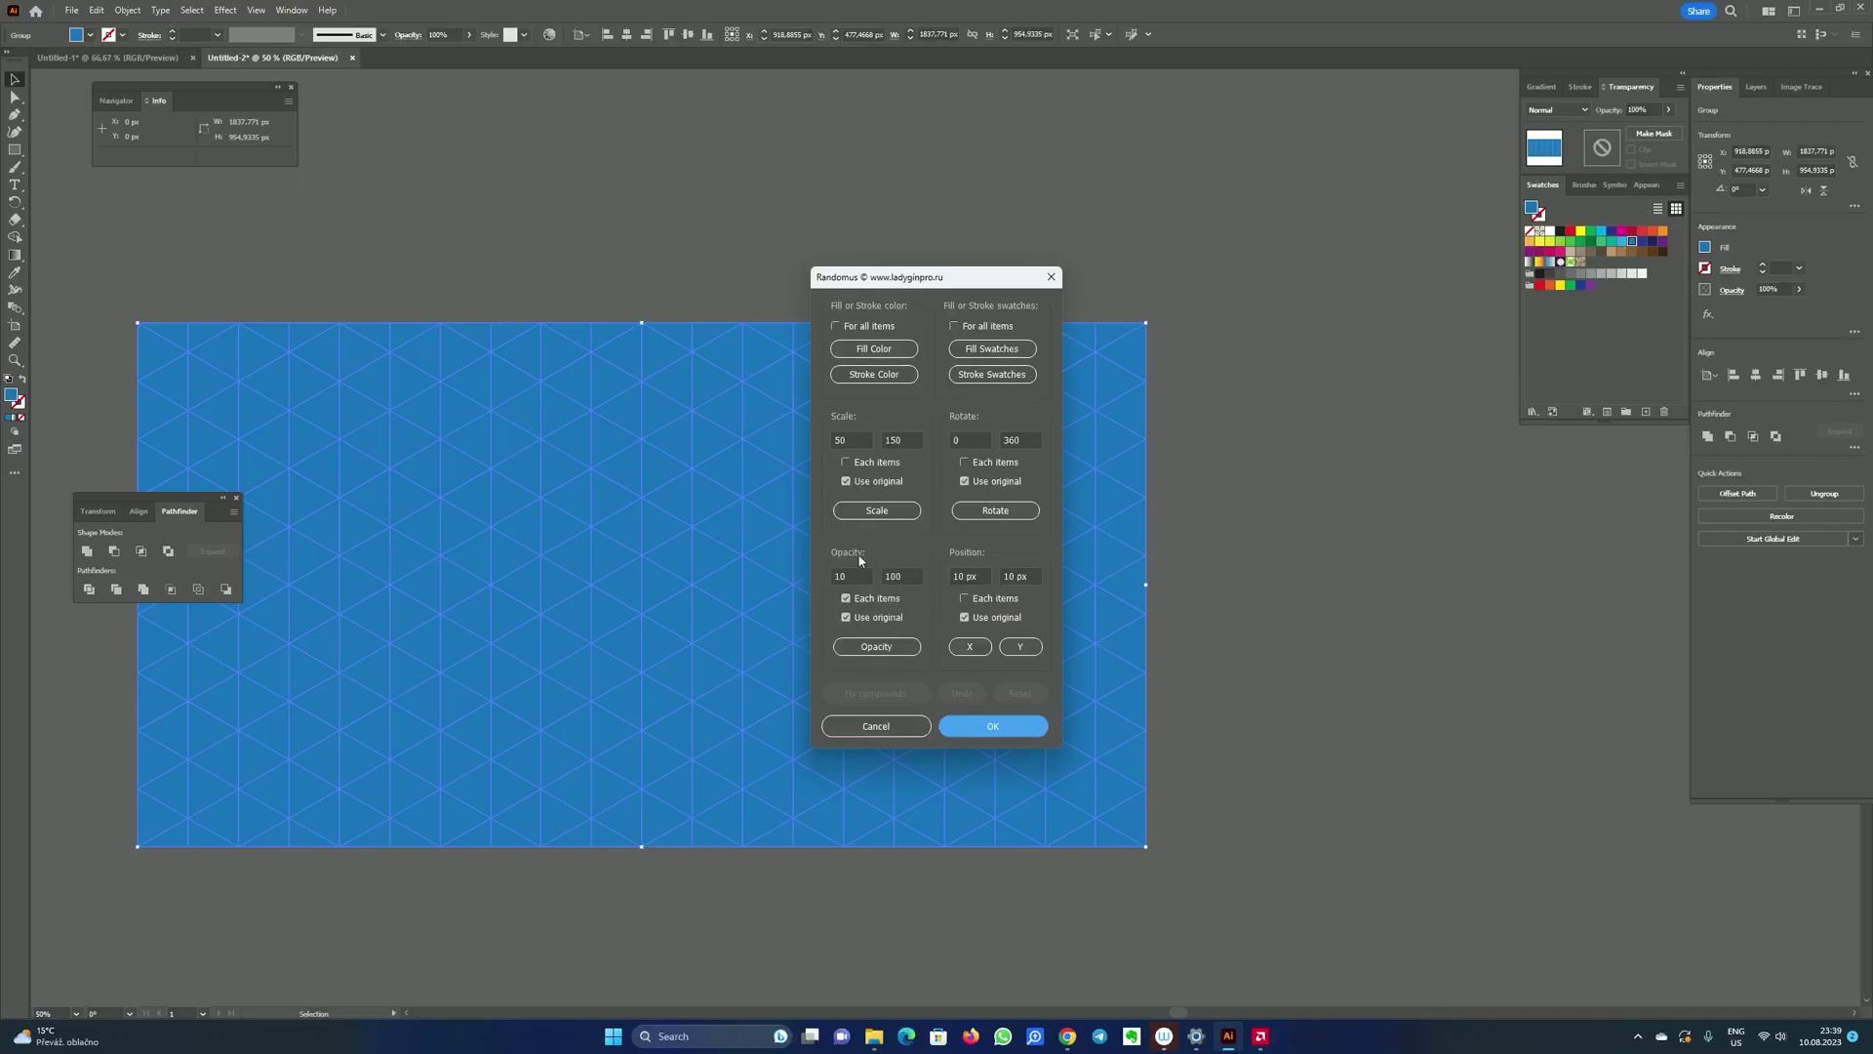
click(876, 646)
click(962, 726)
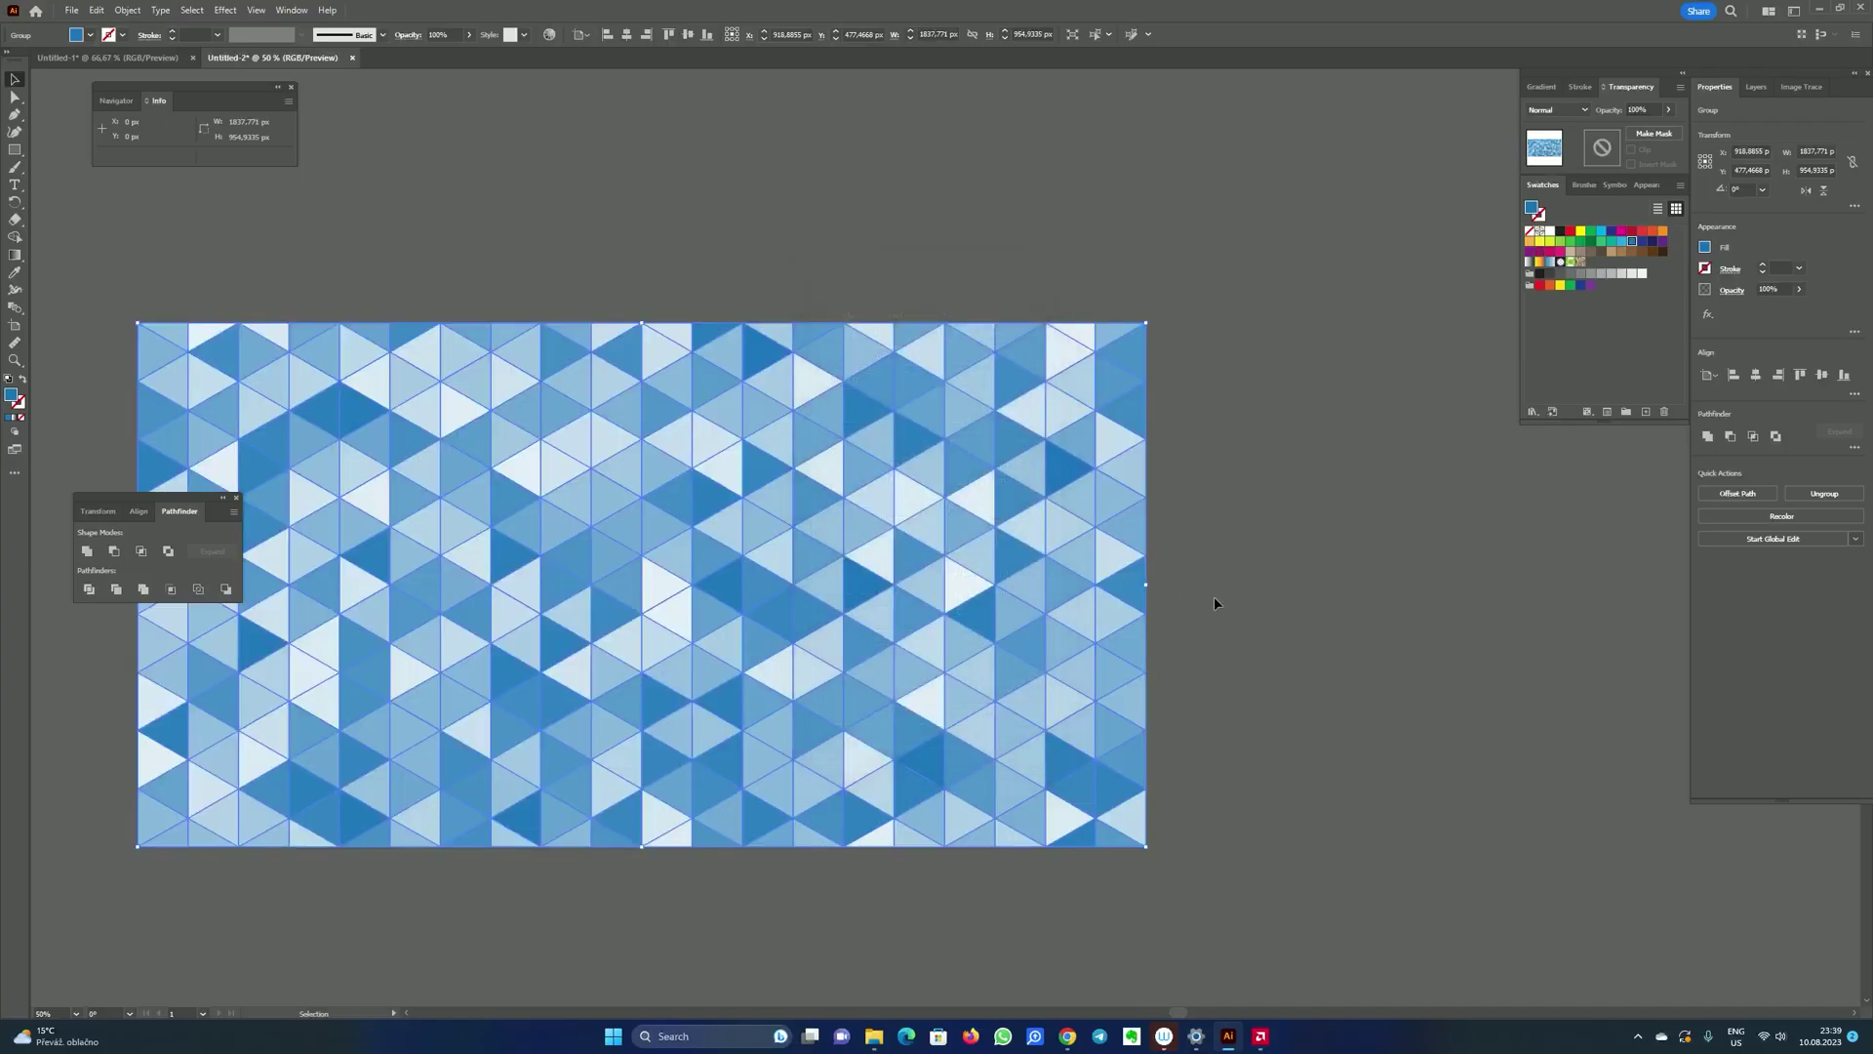
click(1284, 615)
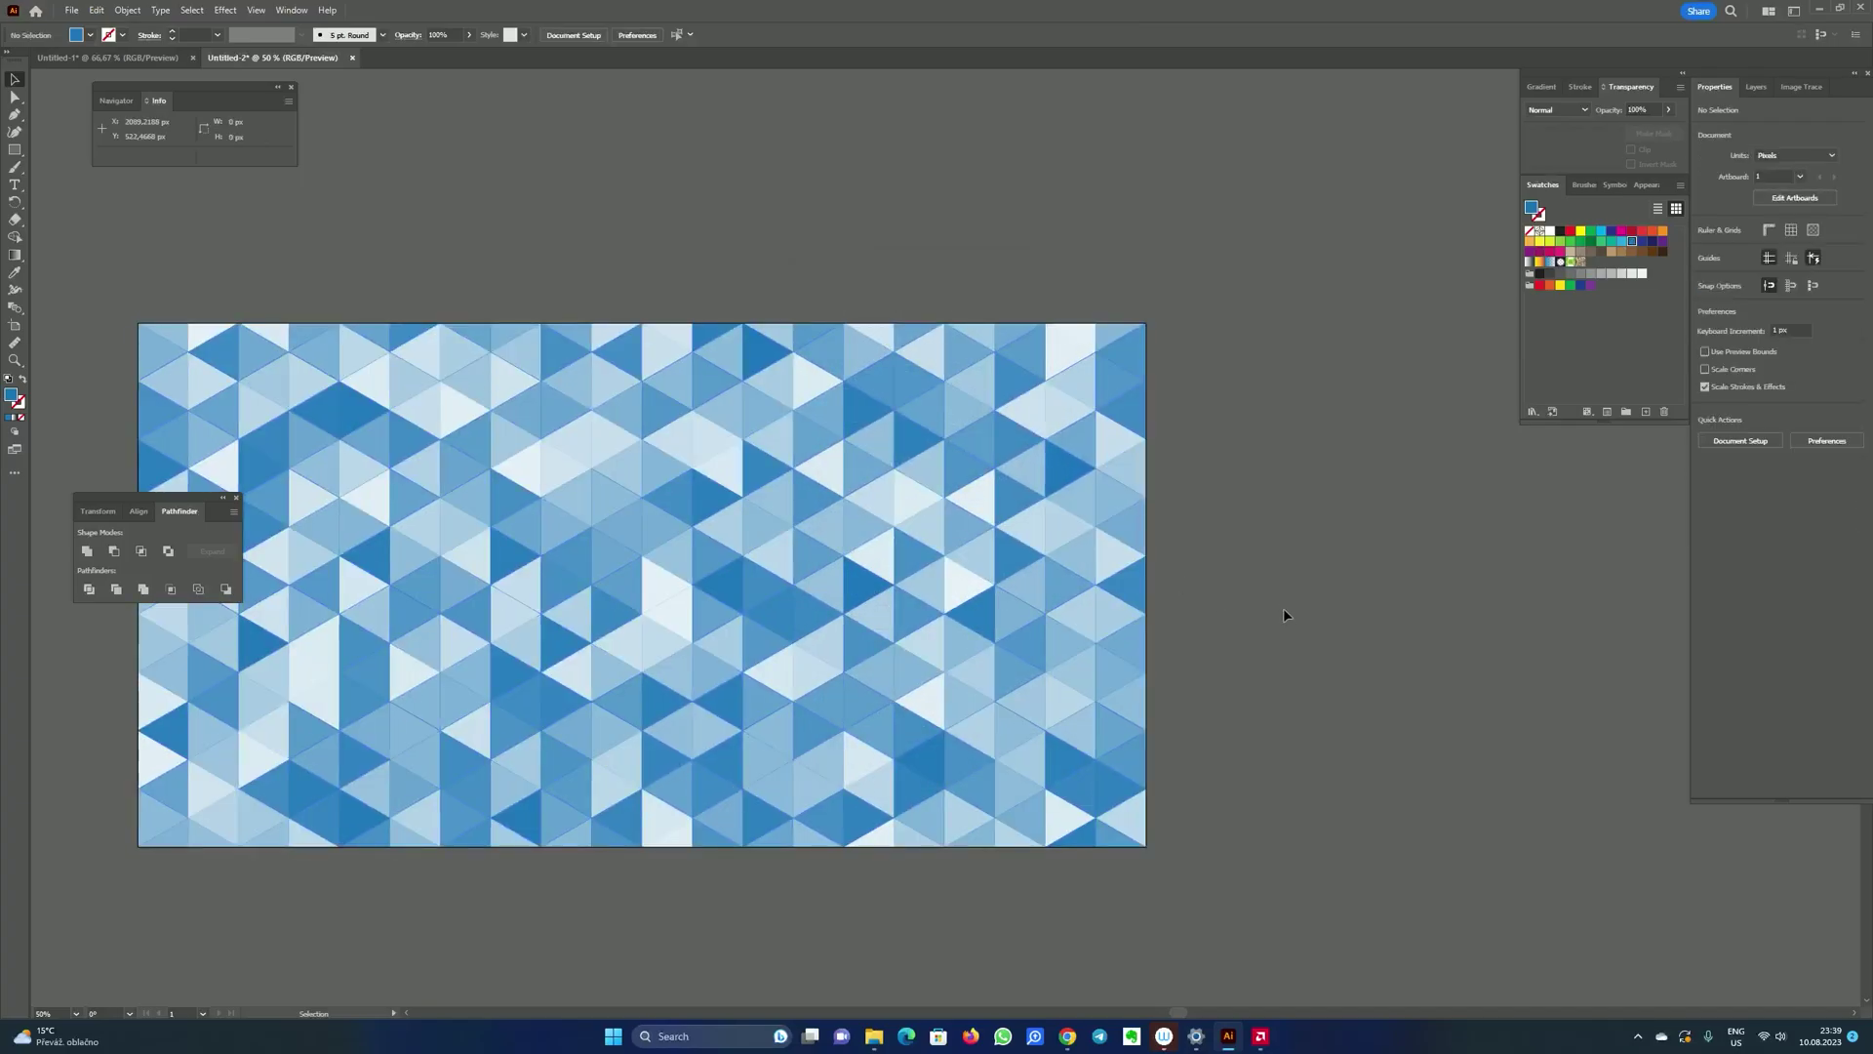